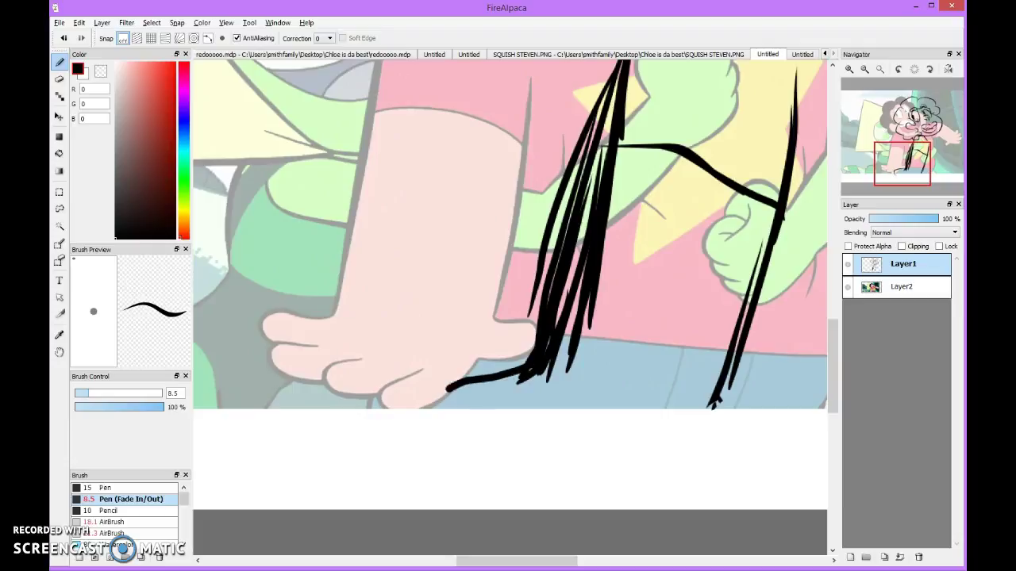
pyautogui.hotkey('ctrl', '-')
pyautogui.hotkey('ctrl', '-')
pyautogui.hotkey('ctrl', '+')
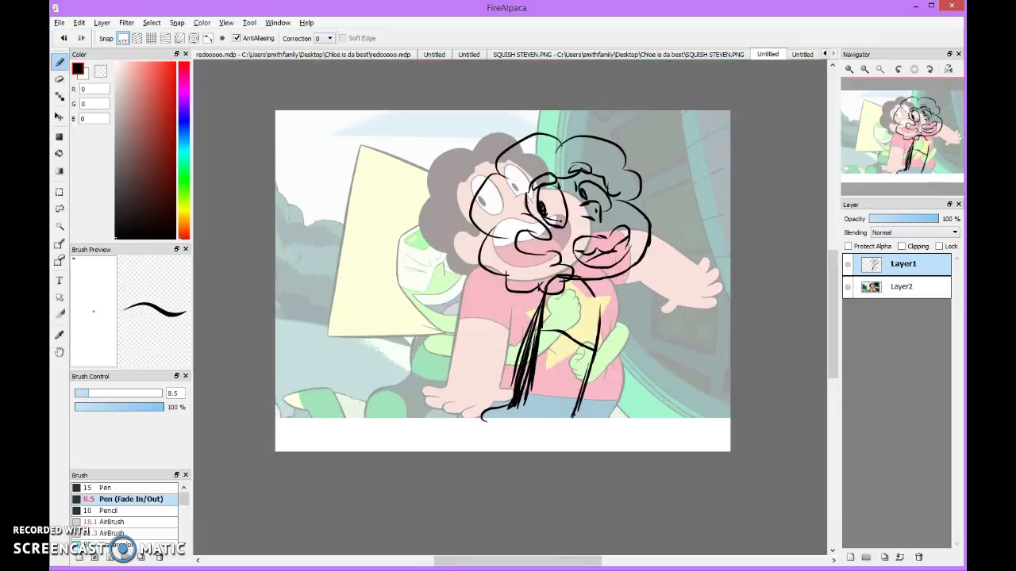
pyautogui.moveTo(457, 343)
pyautogui.mouseDown()
pyautogui.moveTo(311, 359)
pyautogui.moveTo(428, 451)
pyautogui.mouseUp()
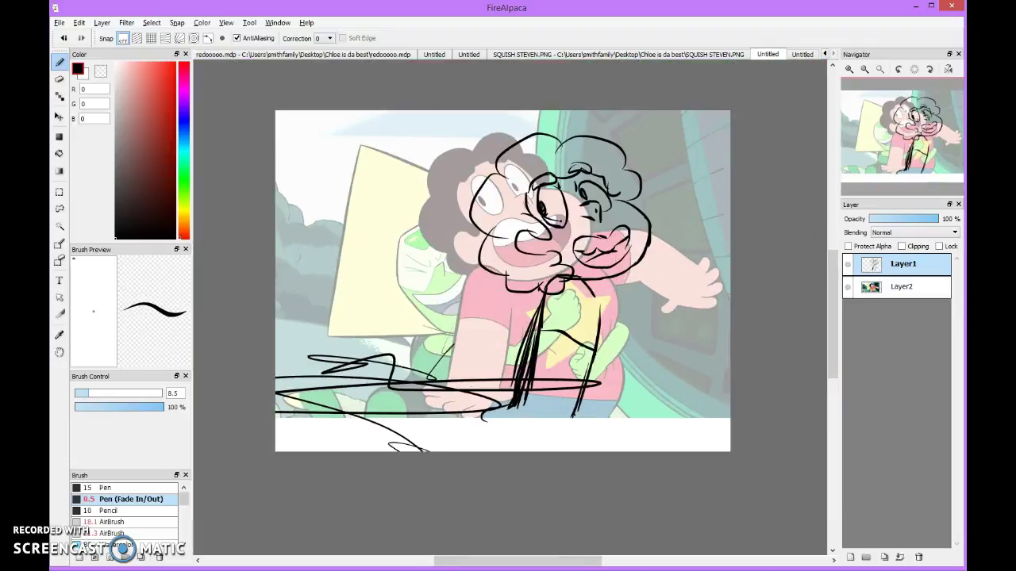
pyautogui.hotkey('ctrl', 'z')
# Step: Draw four rounded finger outlines at the end of the straight planted arm on Layer1 with the 8.5 px Pen (Fade In/Out)
pyautogui.scroll(4, 419, 429)
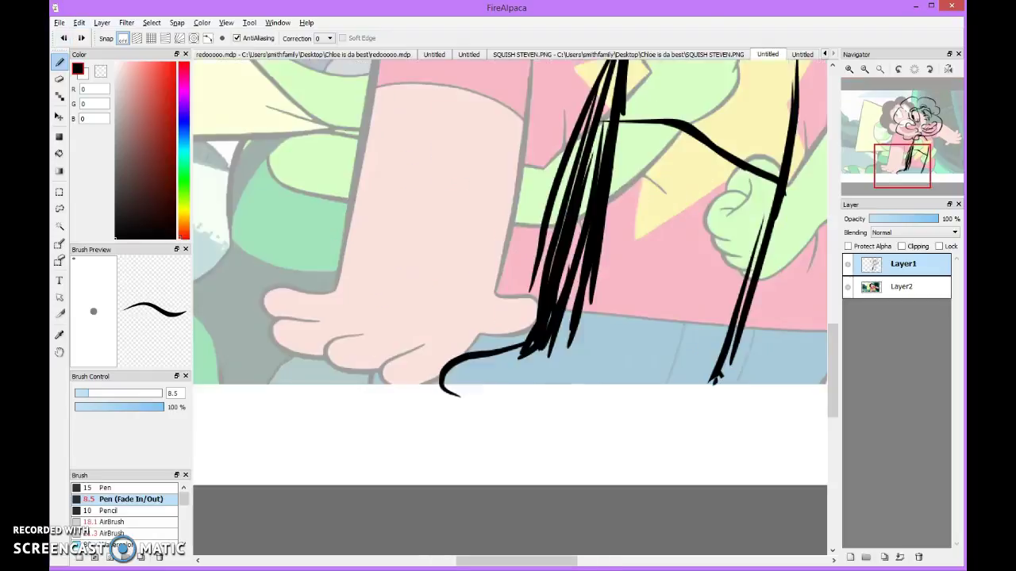
pyautogui.moveTo(435, 355)
pyautogui.mouseDown()
pyautogui.moveTo(423, 389)
pyautogui.moveTo(464, 407)
pyautogui.moveTo(536, 376)
pyautogui.mouseUp()
pyautogui.moveTo(446, 397)
pyautogui.mouseDown()
pyautogui.moveTo(406, 428)
pyautogui.moveTo(519, 449)
pyautogui.moveTo(552, 414)
pyautogui.moveTo(486, 464)
pyautogui.moveTo(528, 486)
pyautogui.moveTo(587, 456)
pyautogui.moveTo(548, 481)
pyautogui.mouseUp()
pyautogui.moveTo(589, 438); pyautogui.dragTo(546, 500)
pyautogui.moveTo(583, 464); pyautogui.dragTo(631, 468)
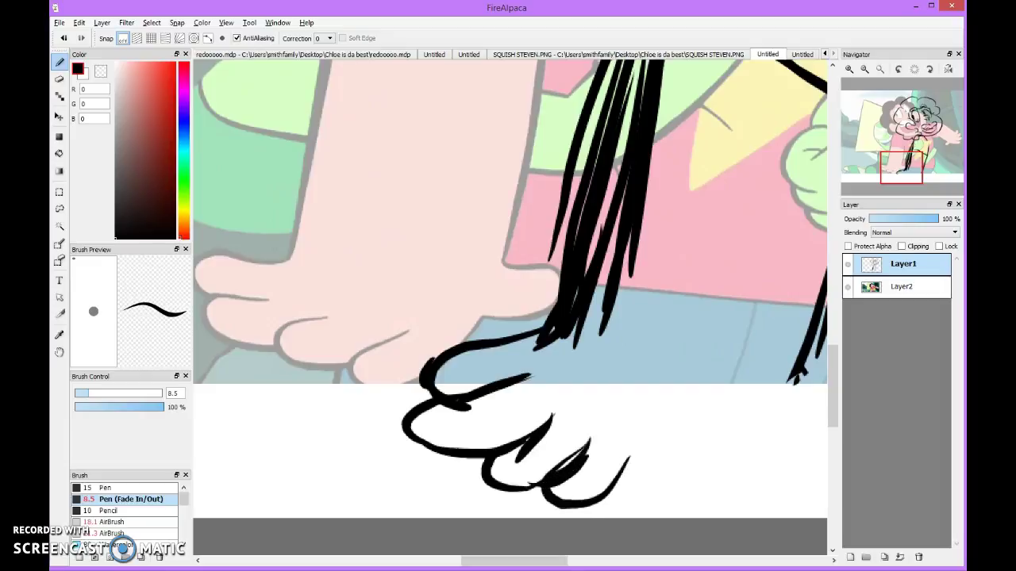
pyautogui.scroll(-3, 505, 399)
pyautogui.scroll(2, 548, 433)
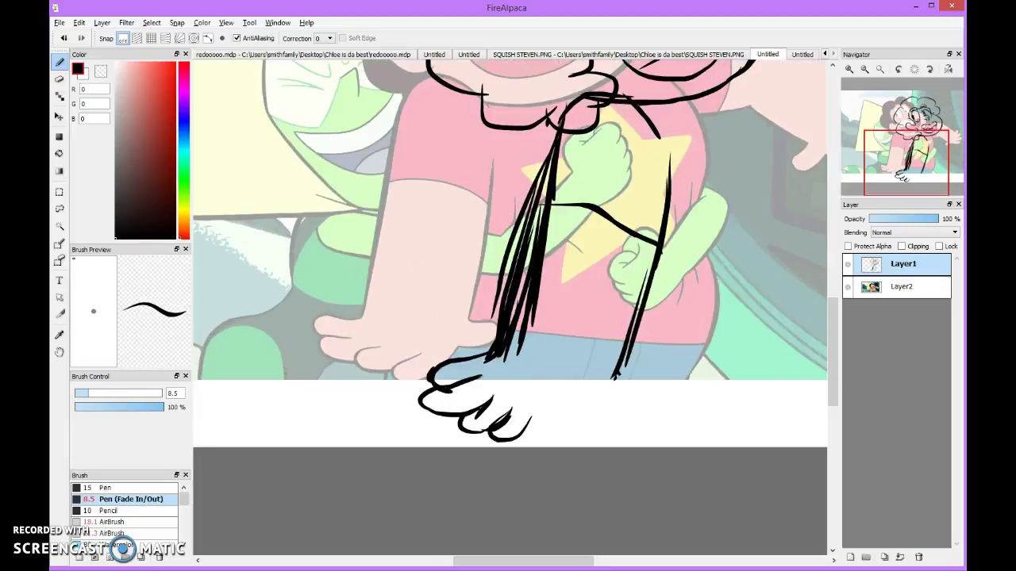
# Step: Undo the last finger strokes of the planted hand and redraw the lower fingers as larger rounded outlines
pyautogui.hotkey('ctrl', 'z')
pyautogui.hotkey('ctrl', 'z')
pyautogui.hotkey('ctrl', 'z')
pyautogui.hotkey('ctrl', 'z')
pyautogui.hotkey('ctrl', 'z')
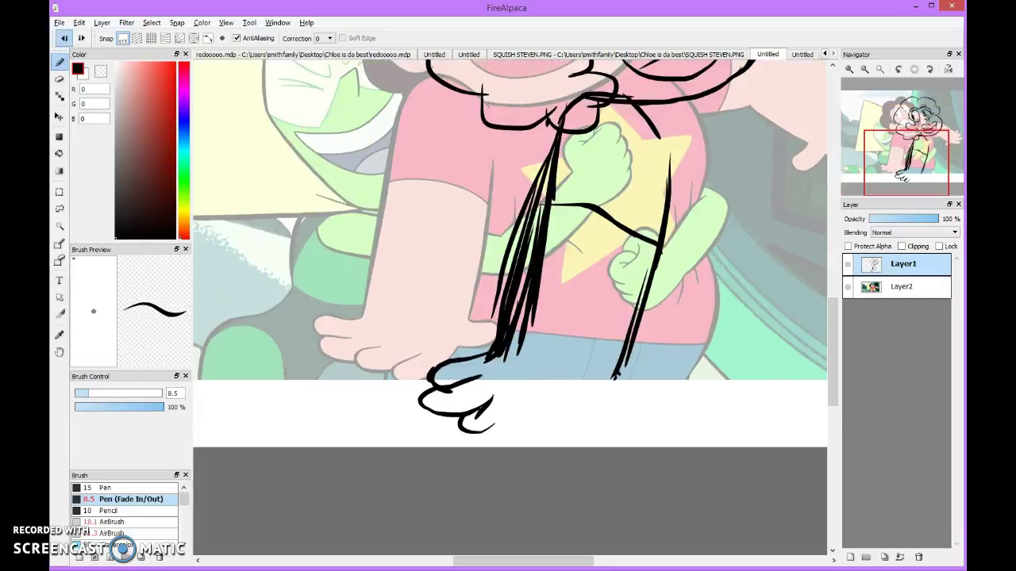
pyautogui.scroll(3, 468, 405)
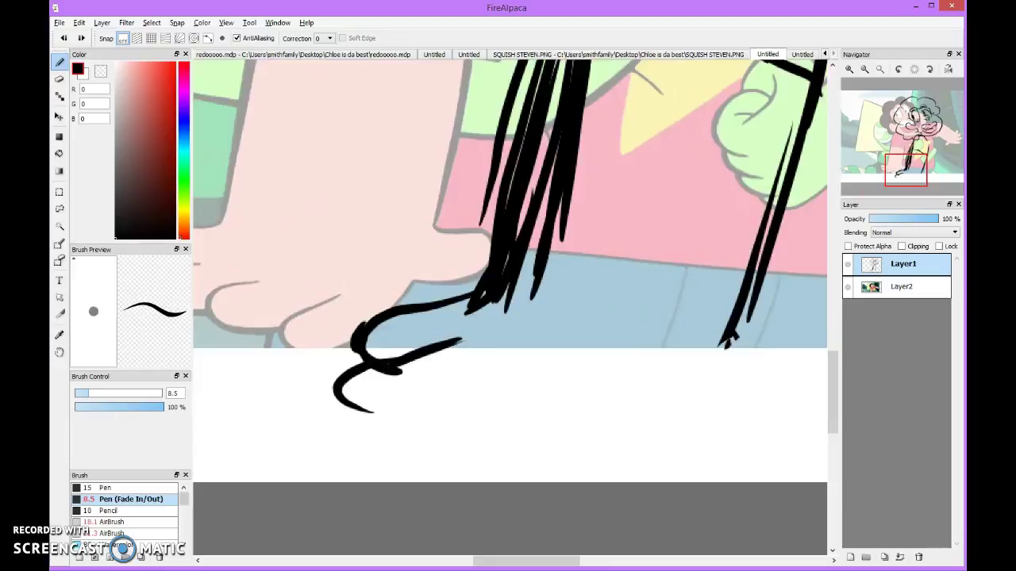
pyautogui.moveTo(365, 351); pyautogui.dragTo(482, 308)
pyautogui.moveTo(436, 369)
pyautogui.mouseDown()
pyautogui.moveTo(516, 336)
pyautogui.moveTo(367, 401)
pyautogui.moveTo(367, 440)
pyautogui.moveTo(433, 467)
pyautogui.moveTo(492, 441)
pyautogui.moveTo(531, 373)
pyautogui.mouseUp()
pyautogui.moveTo(484, 459)
pyautogui.mouseDown()
pyautogui.moveTo(450, 498)
pyautogui.moveTo(479, 496)
pyautogui.mouseUp()
pyautogui.moveTo(453, 500)
pyautogui.mouseDown()
pyautogui.moveTo(475, 484)
pyautogui.moveTo(615, 479)
pyautogui.mouseUp()
pyautogui.scroll(-3, 508, 317)
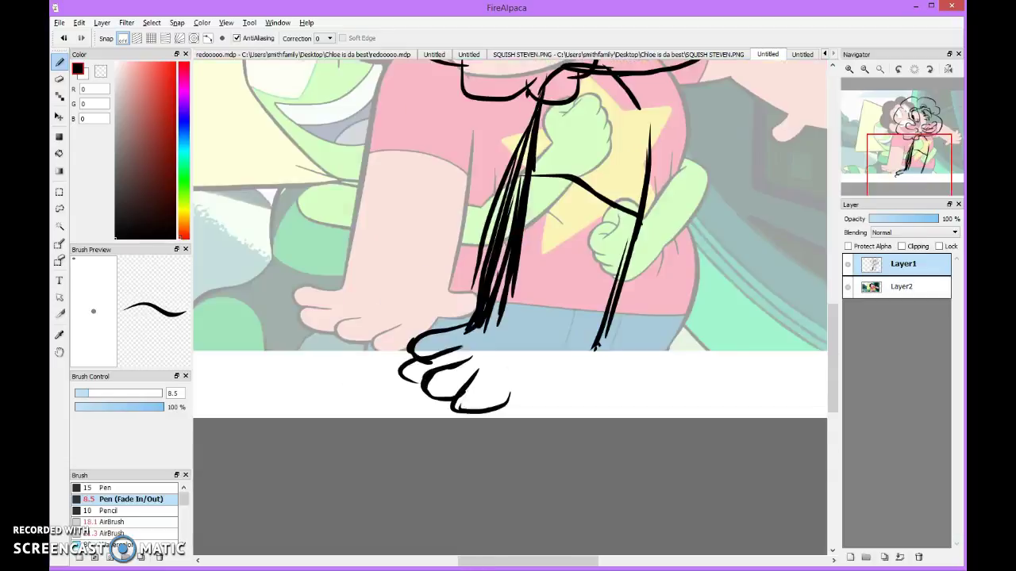
# Step: Draw the palm's lower edge and a long rounded thumb from the last finger to the planted arm's far line
pyautogui.scroll(2, 508, 317)
pyautogui.moveTo(437, 419)
pyautogui.mouseDown()
pyautogui.moveTo(516, 367)
pyautogui.moveTo(527, 381)
pyautogui.moveTo(589, 389)
pyautogui.moveTo(643, 363)
pyautogui.mouseUp()
pyautogui.moveTo(591, 337)
pyautogui.mouseDown()
pyautogui.moveTo(637, 349)
pyautogui.moveTo(588, 386)
pyautogui.mouseUp()
pyautogui.scroll(1, 572, 357)
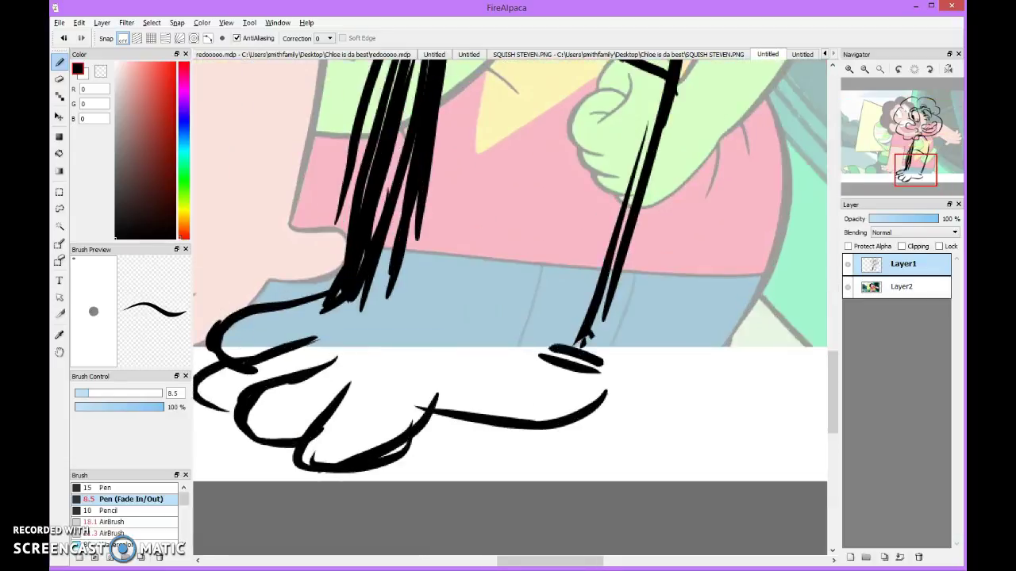
pyautogui.scroll(-5, 548, 397)
pyautogui.scroll(3, 461, 393)
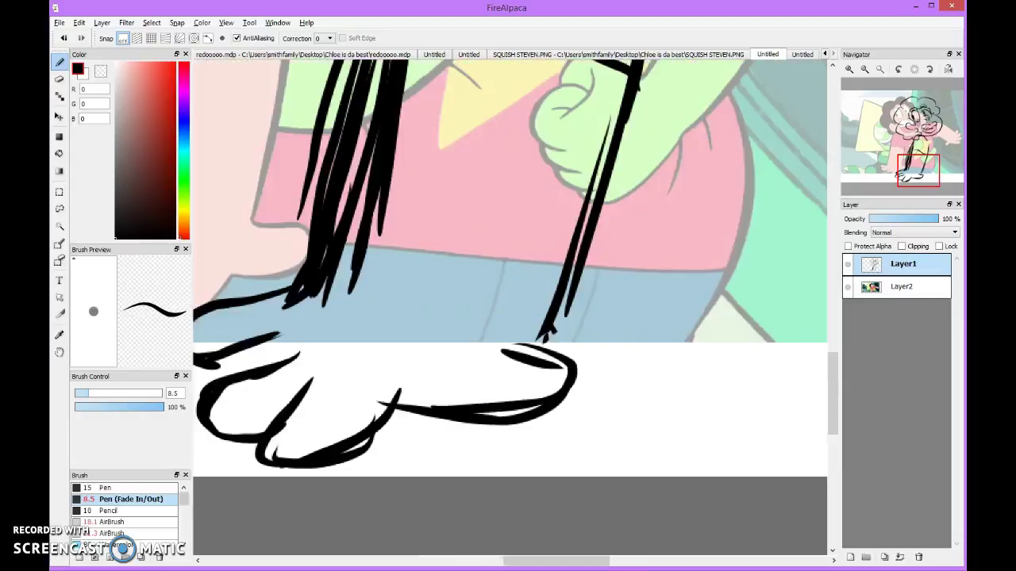
pyautogui.scroll(-2, 461, 393)
pyautogui.scroll(3, 449, 396)
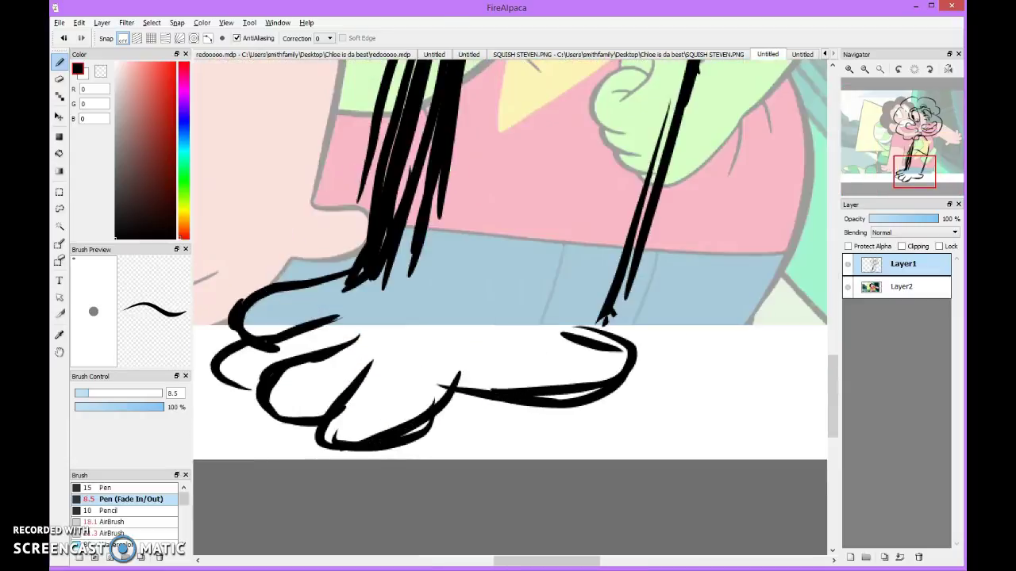
# Step: Erase the palm edge and thumb of the planted hand, keeping the finger outlines
pyautogui.press('e')
pyautogui.moveTo(500, 393)
pyautogui.mouseDown()
pyautogui.moveTo(631, 337)
pyautogui.moveTo(452, 391)
pyautogui.mouseUp()
pyautogui.scroll(-1, 357, 246)
pyautogui.scroll(1, 508, 238)
pyautogui.press('b')
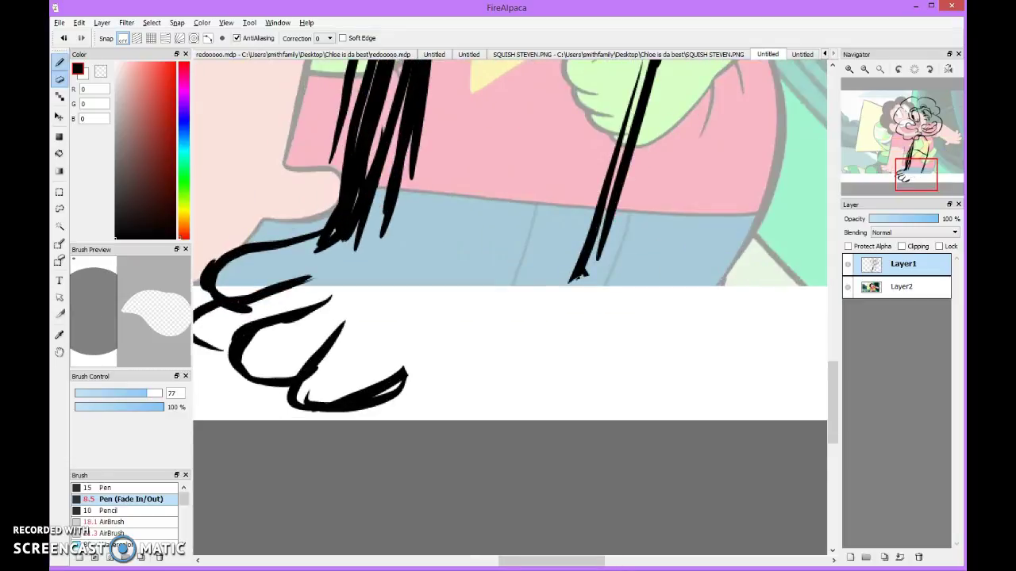
# Step: Redraw the palm edge and thumb of the planted hand so they join the arm's far line
pyautogui.moveTo(431, 353)
pyautogui.mouseDown()
pyautogui.moveTo(484, 312)
pyautogui.moveTo(558, 337)
pyautogui.moveTo(588, 284)
pyautogui.moveTo(569, 314)
pyautogui.moveTo(603, 341)
pyautogui.mouseUp()
pyautogui.hotkey('ctrl', 'z')
pyautogui.scroll(-3, 508, 238)
pyautogui.scroll(2, 452, 341)
pyautogui.moveTo(430, 335)
pyautogui.mouseDown()
pyautogui.moveTo(480, 311)
pyautogui.moveTo(516, 333)
pyautogui.mouseUp()
pyautogui.scroll(-4, 476, 318)
pyautogui.scroll(1, 476, 318)
pyautogui.scroll(4, 506, 265)
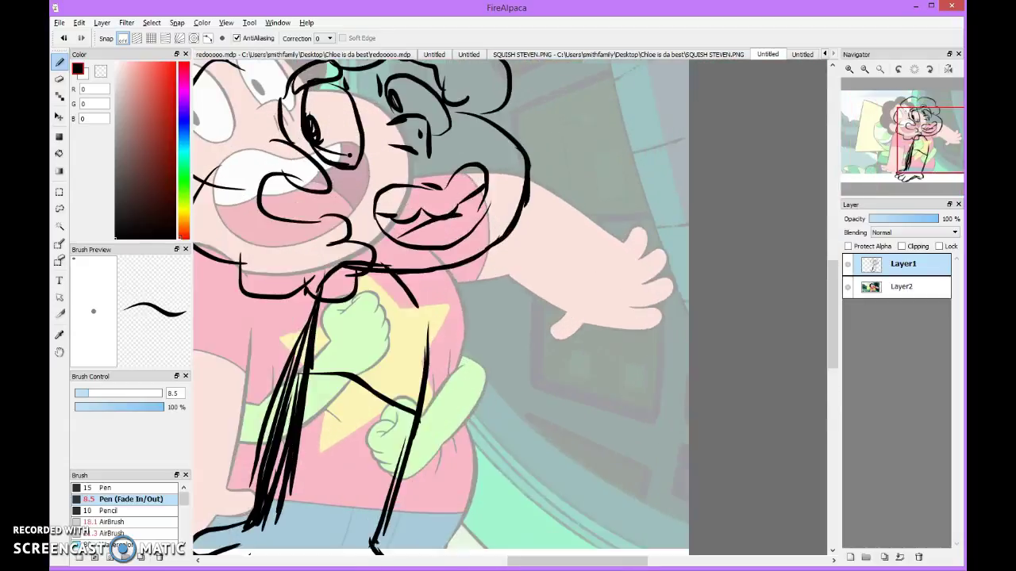
# Step: Draw the upper and lower outlines of the second arm, extending outward from beside the lips over the reference's outstretched arm
pyautogui.scroll(-1, 506, 264)
pyautogui.scroll(2, 523, 179)
pyautogui.moveTo(527, 208)
pyautogui.mouseDown()
pyautogui.moveTo(563, 196)
pyautogui.moveTo(633, 211)
pyautogui.mouseUp()
pyautogui.moveTo(518, 289); pyautogui.dragTo(623, 299)
pyautogui.hotkey('ctrl', 'z')
pyautogui.moveTo(510, 289)
pyautogui.mouseDown()
pyautogui.moveTo(611, 300)
pyautogui.moveTo(601, 303)
pyautogui.mouseUp()
pyautogui.hotkey('ctrl', '-')
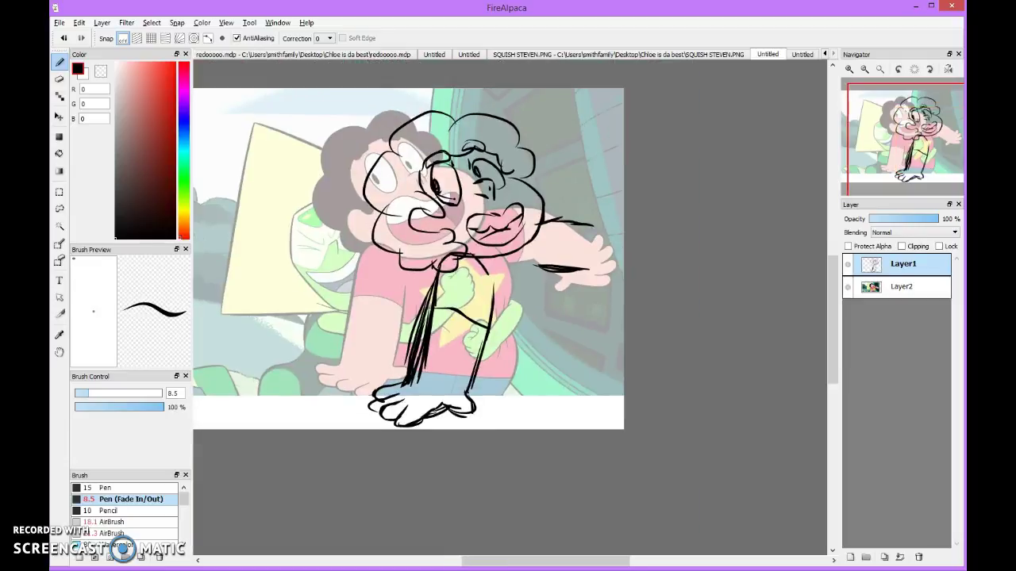
# Step: Bend the second arm downward at the canvas edge with a forearm line and draw its rounded thumb and hand edge
pyautogui.hotkey('ctrl', '+')
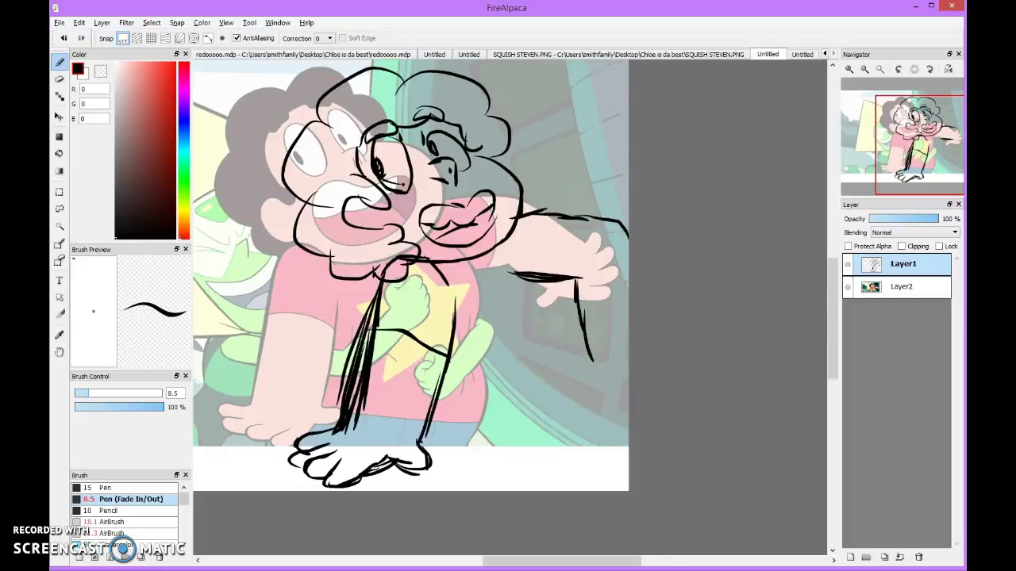
pyautogui.hotkey('ctrl', '+')
pyautogui.hotkey('ctrl', 'z')
pyautogui.moveTo(574, 350)
pyautogui.mouseDown()
pyautogui.moveTo(560, 382)
pyautogui.moveTo(550, 380)
pyautogui.moveTo(559, 404)
pyautogui.moveTo(595, 404)
pyautogui.mouseUp()
pyautogui.hotkey('ctrl', 'z')
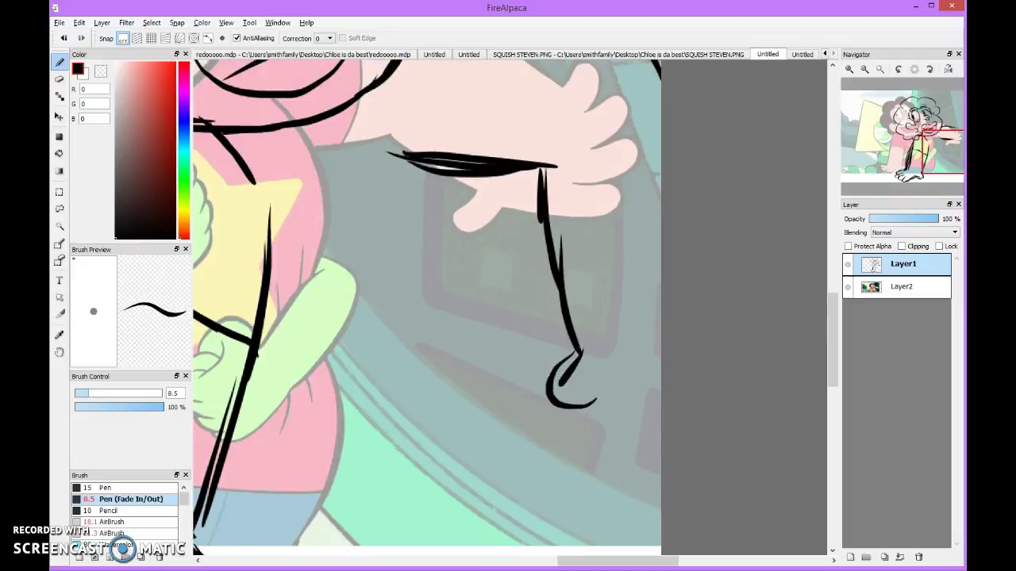
pyautogui.hotkey('ctrl', 'z')
pyautogui.moveTo(579, 349)
pyautogui.mouseDown()
pyautogui.moveTo(517, 412)
pyautogui.moveTo(567, 440)
pyautogui.moveTo(610, 407)
pyautogui.moveTo(662, 426)
pyautogui.mouseUp()
pyautogui.hotkey('ctrl', '-')
pyautogui.hotkey('ctrl', '-')
pyautogui.hotkey('ctrl', '-')
pyautogui.hotkey('ctrl', '+')
pyautogui.hotkey('ctrl', '+')
pyautogui.hotkey('ctrl', '+')
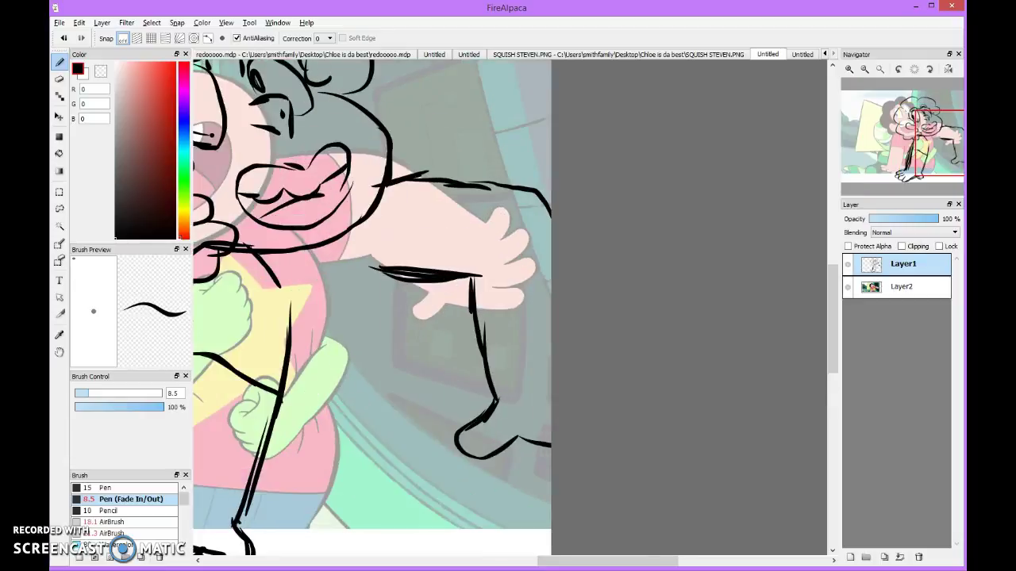
# Step: Erase the tip of the second arm's upper line at the canvas edge and return to the pen
pyautogui.press('e')
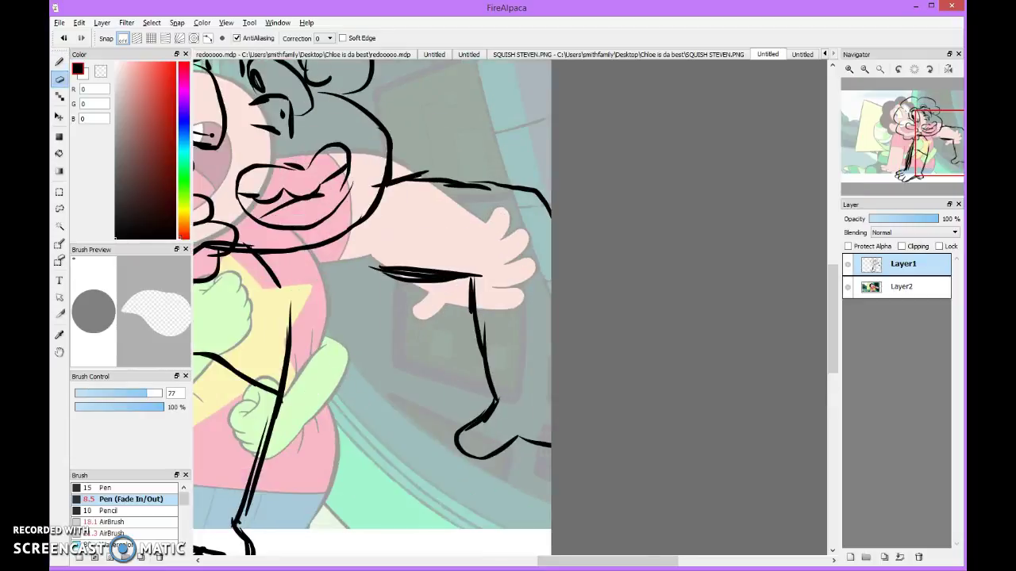
pyautogui.moveTo(550, 216)
pyautogui.mouseDown()
pyautogui.moveTo(500, 191)
pyautogui.moveTo(454, 184)
pyautogui.moveTo(524, 195)
pyautogui.moveTo(552, 226)
pyautogui.mouseUp()
pyautogui.press('p')
pyautogui.scroll(-2, 553, 225)
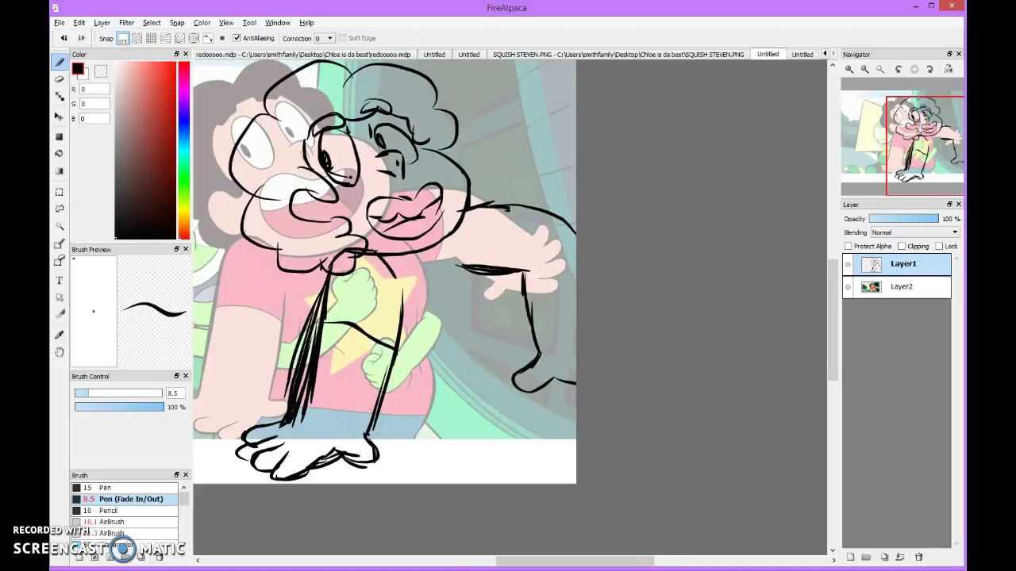
# Step: Lasso the bent second arm and move it slightly toward the body
pyautogui.click(58, 116)
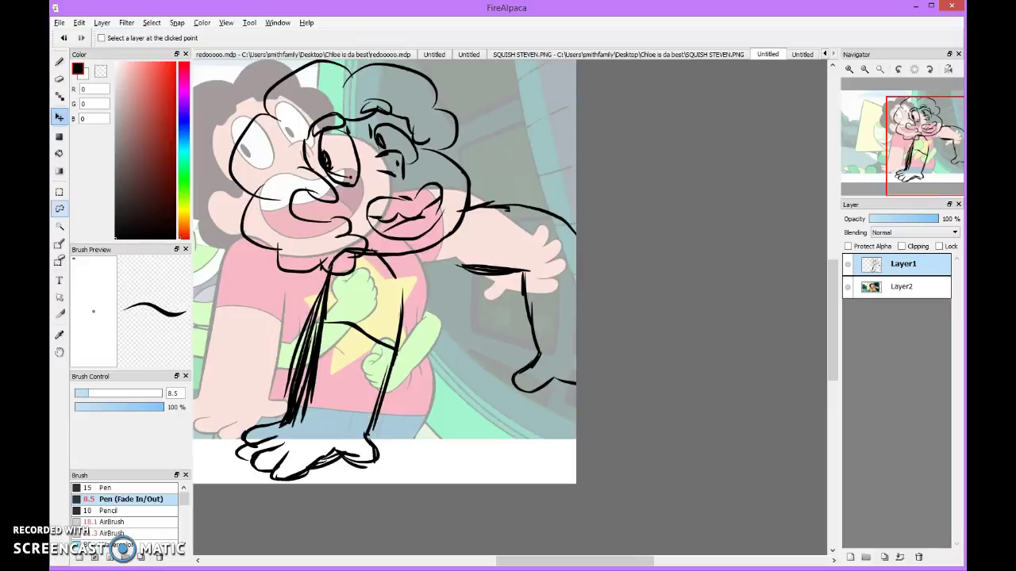
pyautogui.click(60, 208)
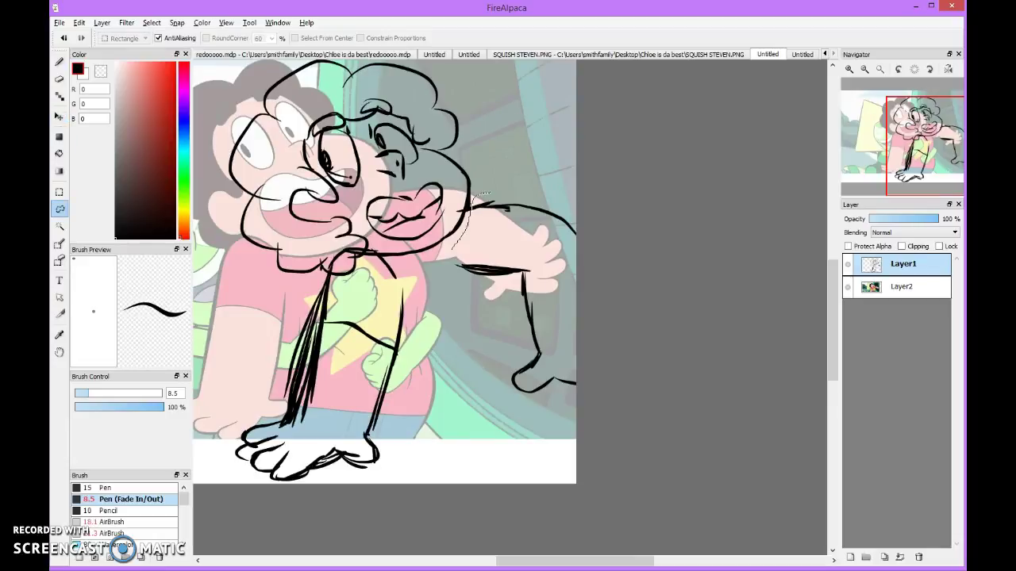
pyautogui.moveTo(471, 329)
pyautogui.mouseDown()
pyautogui.moveTo(482, 412)
pyautogui.moveTo(585, 382)
pyautogui.mouseUp()
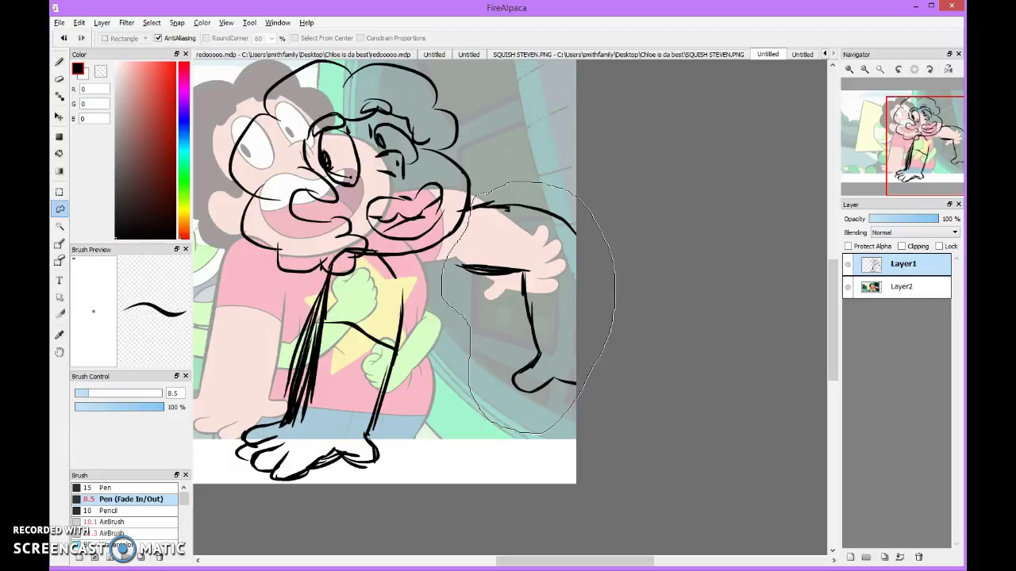
pyautogui.click(59, 117)
pyautogui.moveTo(507, 317); pyautogui.dragTo(498, 318)
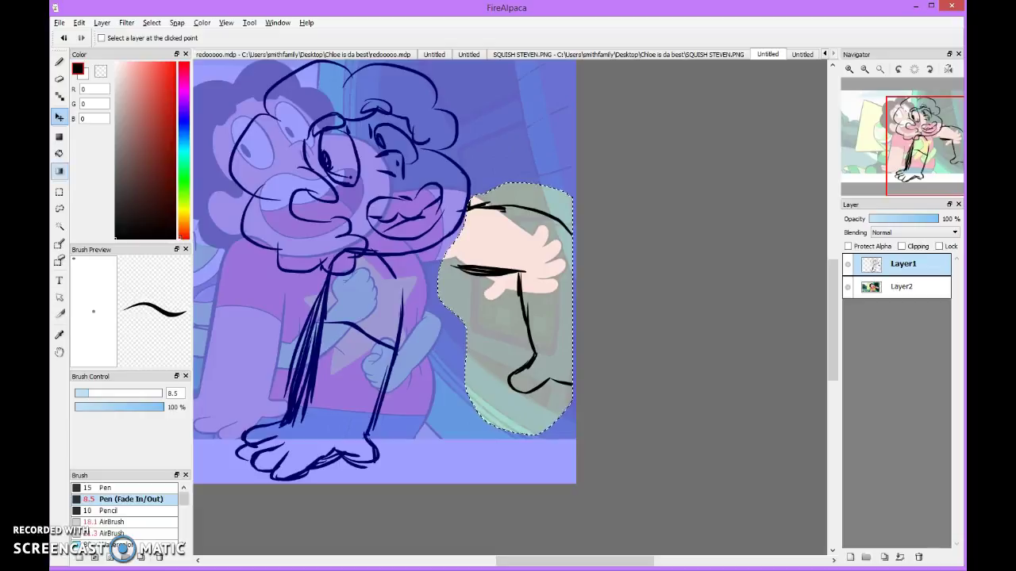
# Step: Enlarge the Select Eraser and wipe away the selection around the bent arm
pyautogui.click(59, 261)
pyautogui.press(']')
pyautogui.press(']')
pyautogui.press(']')
pyautogui.press(']')
pyautogui.press(']')
pyautogui.press(']')
pyautogui.press(']')
pyautogui.press(']')
pyautogui.moveTo(448, 270)
pyautogui.mouseDown()
pyautogui.moveTo(500, 207)
pyautogui.moveTo(488, 318)
pyautogui.mouseUp()
pyautogui.moveTo(508, 254)
pyautogui.mouseDown()
pyautogui.moveTo(555, 230)
pyautogui.moveTo(524, 381)
pyautogui.moveTo(484, 373)
pyautogui.moveTo(548, 341)
pyautogui.moveTo(551, 425)
pyautogui.mouseUp()
# Step: Set the Pen (Fade In/Out) brush width back to 8.5
pyautogui.click(60, 61)
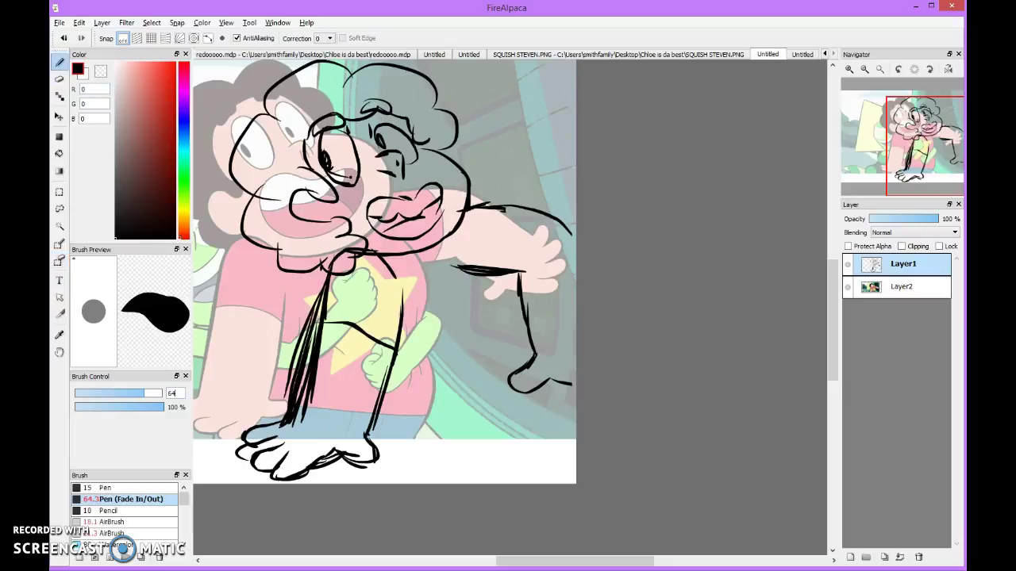
pyautogui.press('BackSpace')
pyautogui.press('BackSpace')
pyautogui.write('1')
pyautogui.write('8.5')
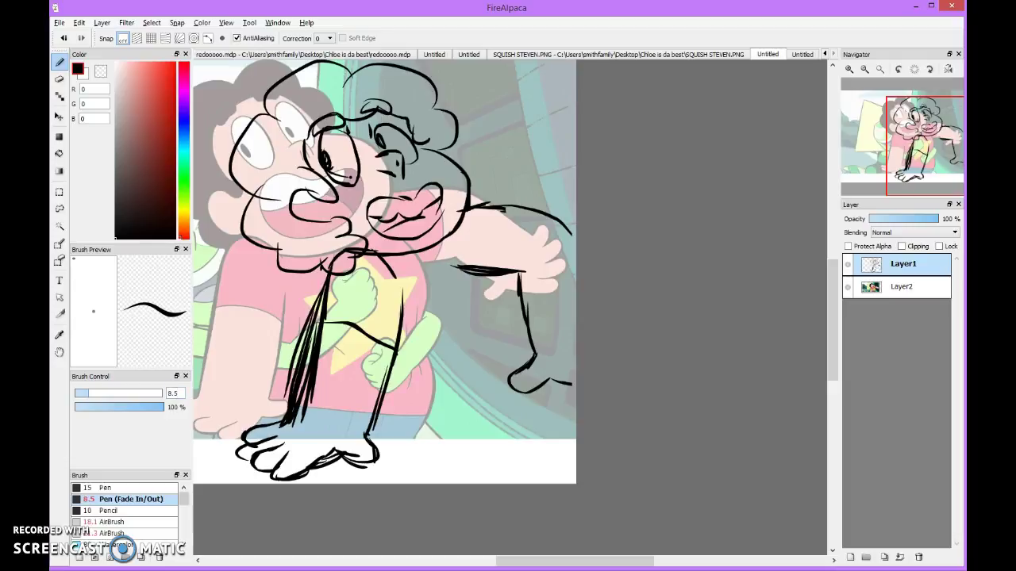
# Step: Draw a curved sleeve line across the upper part of the bent arm
pyautogui.scroll(3, 565, 355)
pyautogui.scroll(-3, 565, 432)
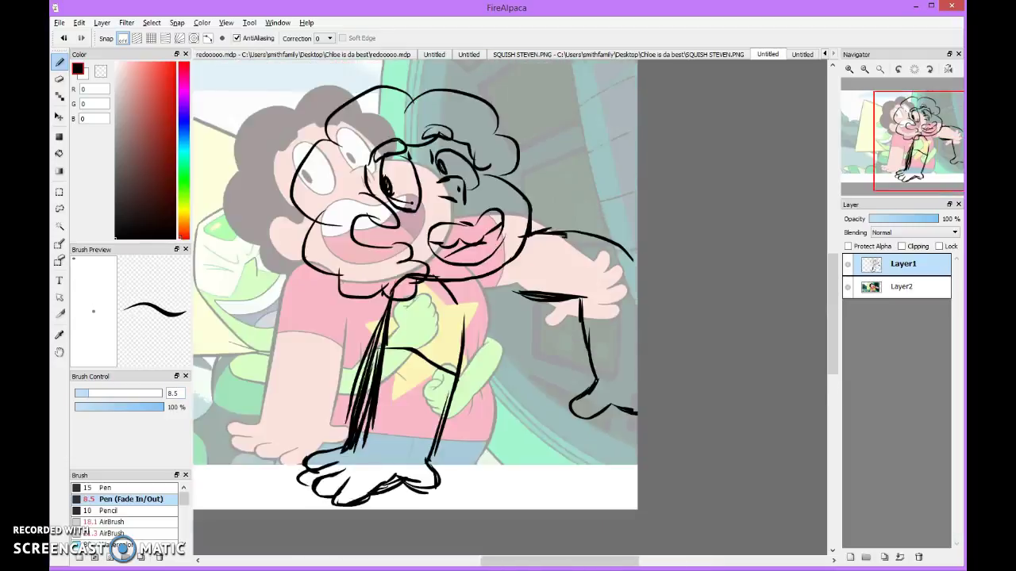
pyautogui.scroll(2, 565, 432)
pyautogui.scroll(-3, 565, 433)
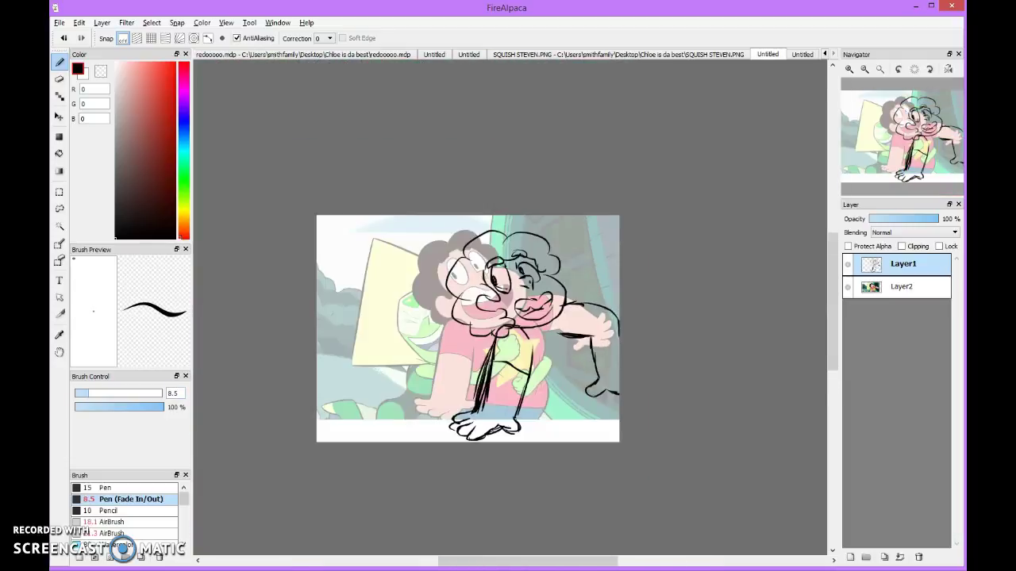
pyautogui.scroll(3, 565, 432)
pyautogui.moveTo(580, 344); pyautogui.dragTo(604, 221)
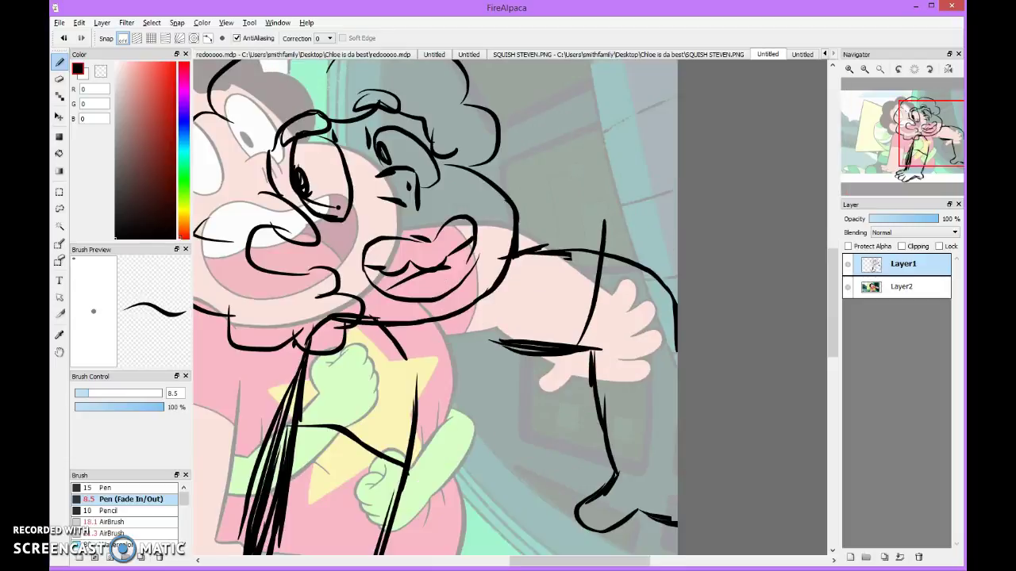
pyautogui.hotkey('ctrl', 'z')
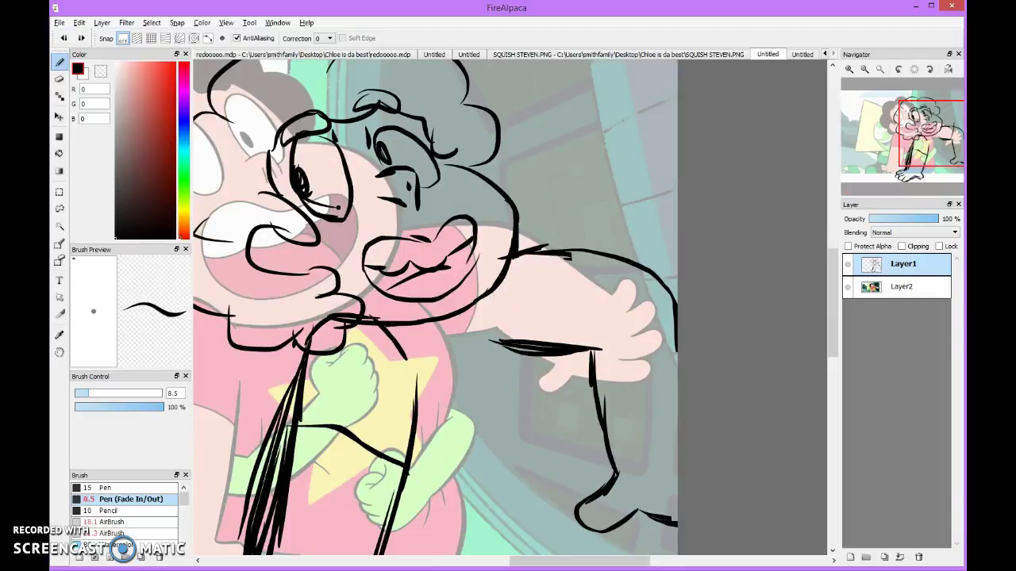
pyautogui.hotkey('ctrl', 'y')
pyautogui.hotkey('ctrl', 'z')
pyautogui.scroll(-3, 434, 312)
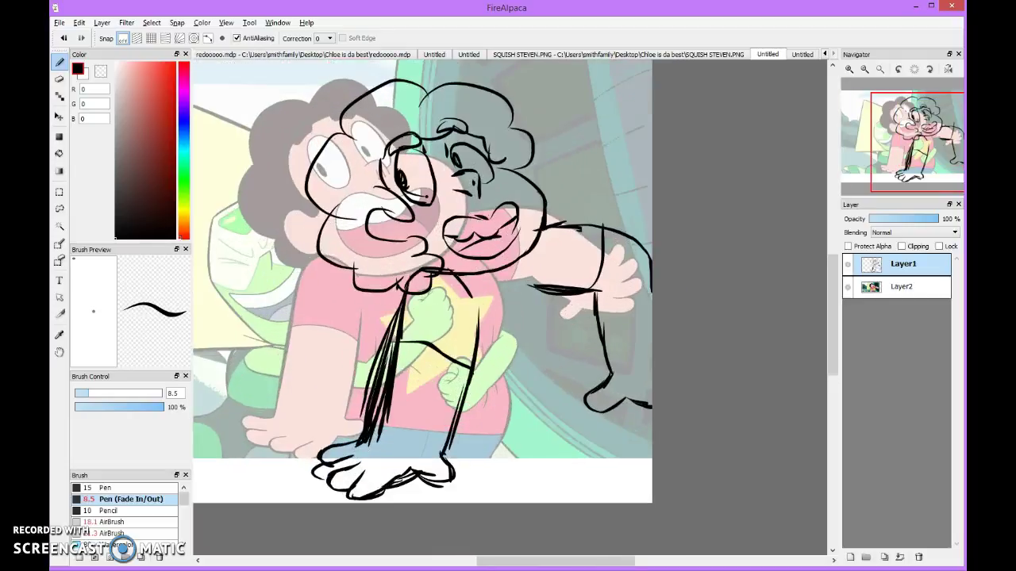
# Step: Add a new empty layer above Layer1
pyautogui.scroll(2, 434, 311)
pyautogui.scroll(-1, 341, 317)
pyautogui.scroll(2, 341, 318)
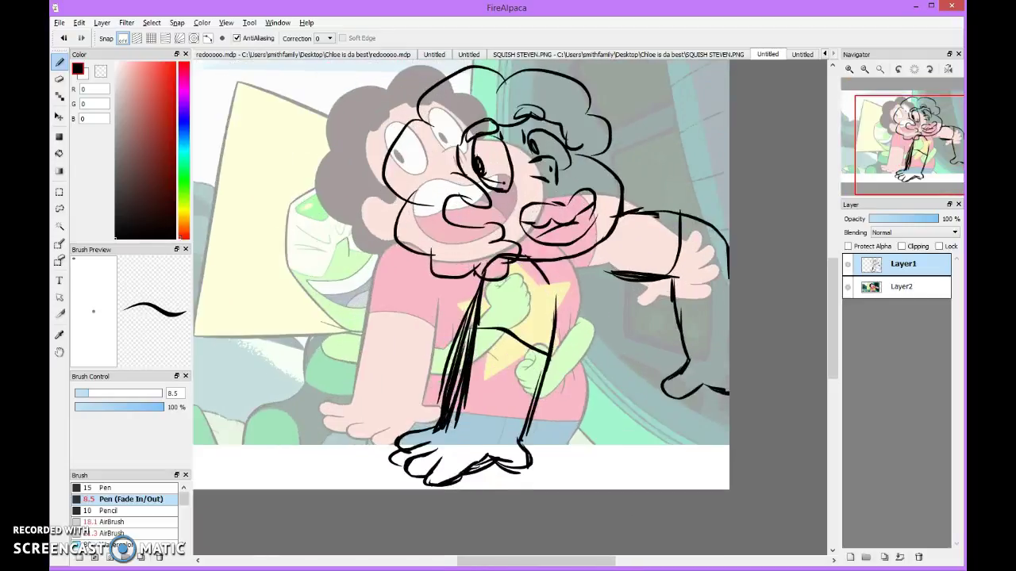
pyautogui.scroll(-2, 471, 310)
pyautogui.scroll(1, 472, 309)
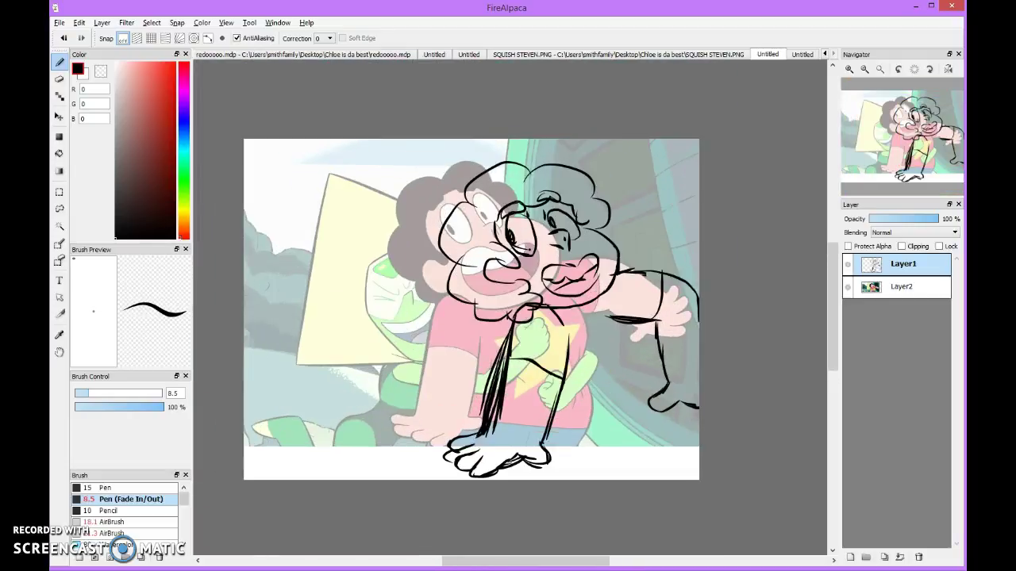
pyautogui.click(850, 557)
# Step: Switch to the other untitled document and examine the green character's sketch beneath its reference image
pyautogui.scroll(-1, 508, 310)
pyautogui.scroll(3, 508, 309)
pyautogui.hscroll(-1, 510, 311)
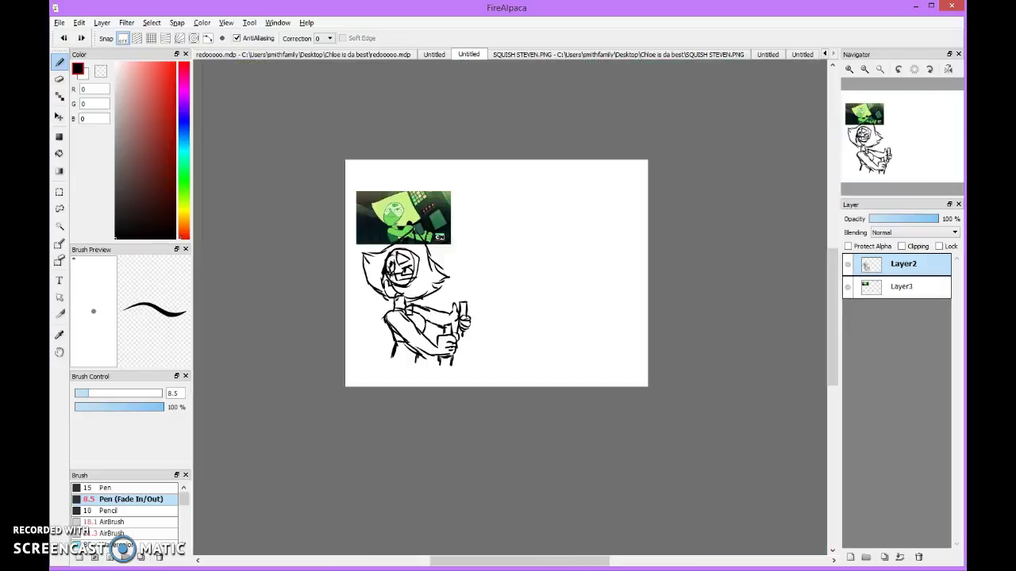
pyautogui.scroll(3, 508, 310)
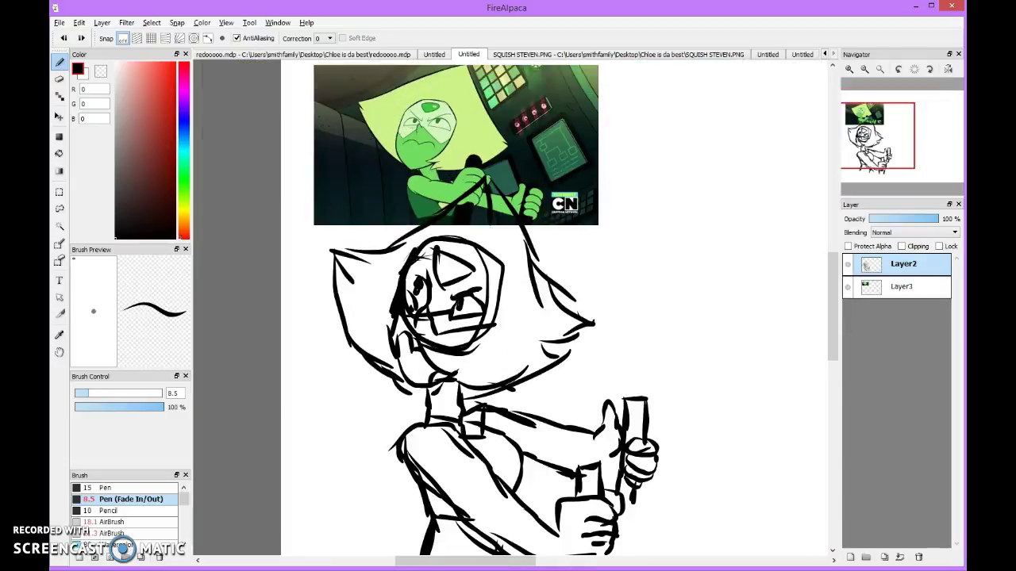
pyautogui.scroll(-1, 507, 310)
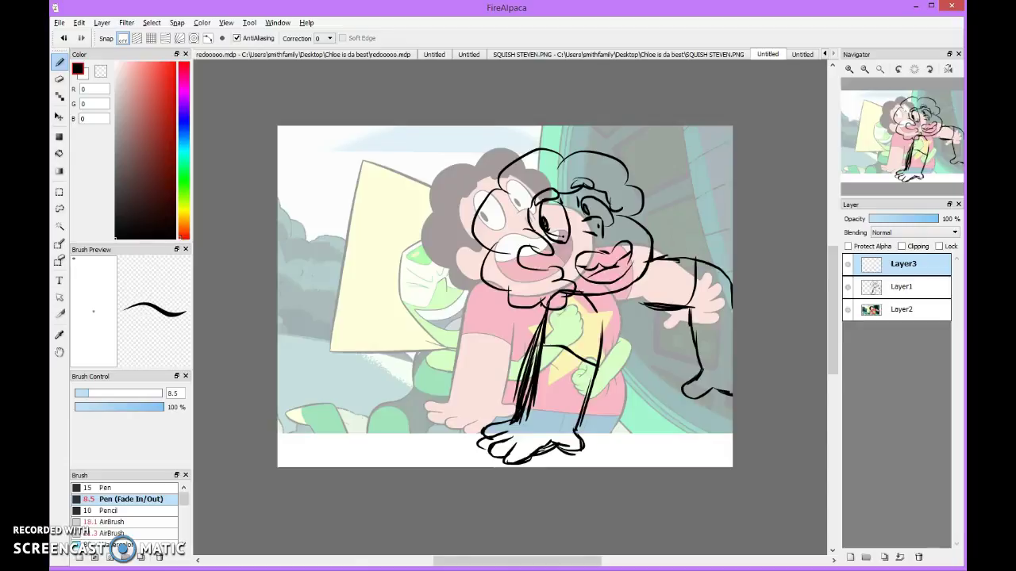
# Step: Try to sketch the curved outer edge of the green character's head on Layer3, undoing two unwanted strokes
pyautogui.scroll(-1, 507, 309)
pyautogui.scroll(3, 507, 310)
pyautogui.moveTo(406, 204); pyautogui.dragTo(402, 248)
pyautogui.moveTo(410, 190); pyautogui.dragTo(390, 268)
pyautogui.moveTo(450, 167); pyautogui.dragTo(386, 280)
pyautogui.moveTo(417, 192); pyautogui.dragTo(395, 246)
pyautogui.hotkey('ctrl', 'z')
pyautogui.moveTo(462, 164); pyautogui.dragTo(396, 254)
pyautogui.hotkey('ctrl', 'z')
# Step: Try to extend the green character's head outline down and around its lower edge
pyautogui.moveTo(430, 184); pyautogui.dragTo(417, 200)
pyautogui.moveTo(492, 165)
pyautogui.mouseDown()
pyautogui.moveTo(438, 176)
pyautogui.moveTo(395, 286)
pyautogui.moveTo(435, 297)
pyautogui.mouseUp()
pyautogui.moveTo(406, 227); pyautogui.dragTo(412, 325)
pyautogui.moveTo(397, 280); pyautogui.dragTo(432, 324)
pyautogui.hotkey('ctrl', 'z')
pyautogui.moveTo(427, 321)
pyautogui.mouseDown()
pyautogui.moveTo(457, 326)
pyautogui.moveTo(492, 306)
pyautogui.mouseUp()
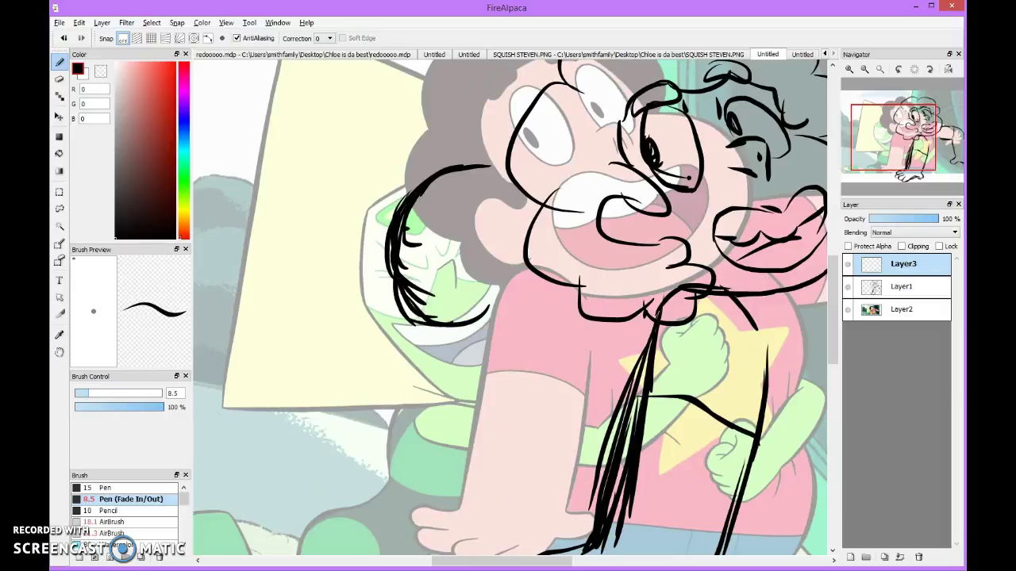
# Step: Try to carry the lower head curve over to the boy's collar and thicken the outline with repeated strokes
pyautogui.moveTo(430, 341)
pyautogui.mouseDown()
pyautogui.moveTo(498, 327)
pyautogui.moveTo(543, 303)
pyautogui.moveTo(537, 325)
pyautogui.moveTo(562, 319)
pyautogui.mouseUp()
pyautogui.moveTo(493, 342); pyautogui.dragTo(581, 289)
pyautogui.moveTo(367, 287); pyautogui.dragTo(513, 354)
pyautogui.moveTo(429, 188)
pyautogui.mouseDown()
pyautogui.moveTo(497, 166)
pyautogui.moveTo(381, 295)
pyautogui.mouseUp()
pyautogui.moveTo(492, 160); pyautogui.dragTo(428, 343)
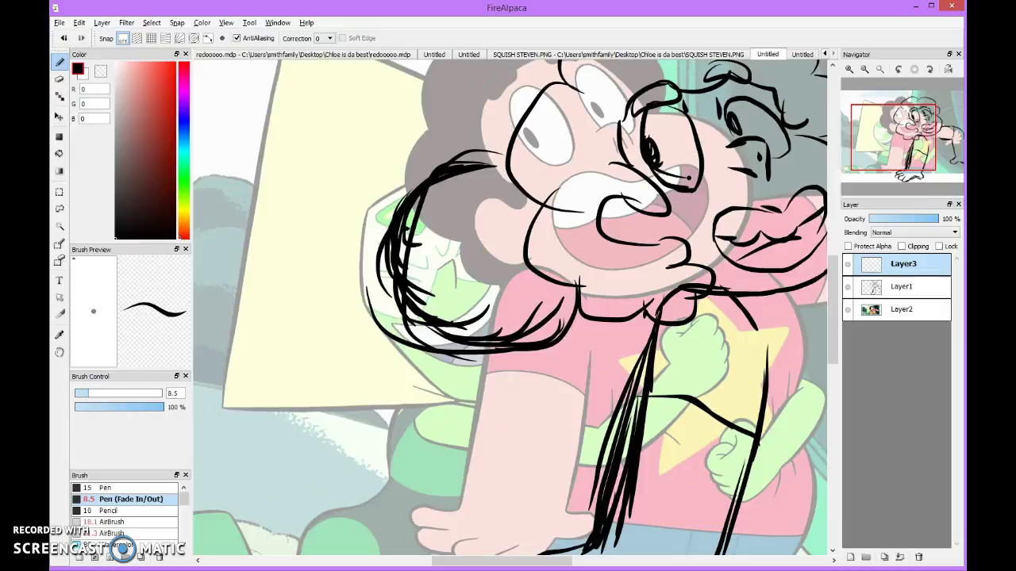
pyautogui.moveTo(492, 198); pyautogui.dragTo(825, 367)
pyautogui.moveTo(194, 499); pyautogui.dragTo(825, 383)
pyautogui.moveTo(794, 64); pyautogui.dragTo(690, 556)
pyautogui.moveTo(745, 72); pyautogui.dragTo(682, 556)
pyautogui.hotkey('ctrl', 'z')
pyautogui.hotkey('ctrl', 'z')
pyautogui.hotkey('ctrl', 'z')
pyautogui.hotkey('ctrl', 'z')
pyautogui.hotkey('ctrl', '-')
pyautogui.hotkey('ctrl', '+')
# Step: Try to darken the green character's head curve and start an angular jaw line beneath it
pyautogui.moveTo(499, 163)
pyautogui.mouseDown()
pyautogui.moveTo(407, 197)
pyautogui.moveTo(372, 270)
pyautogui.mouseUp()
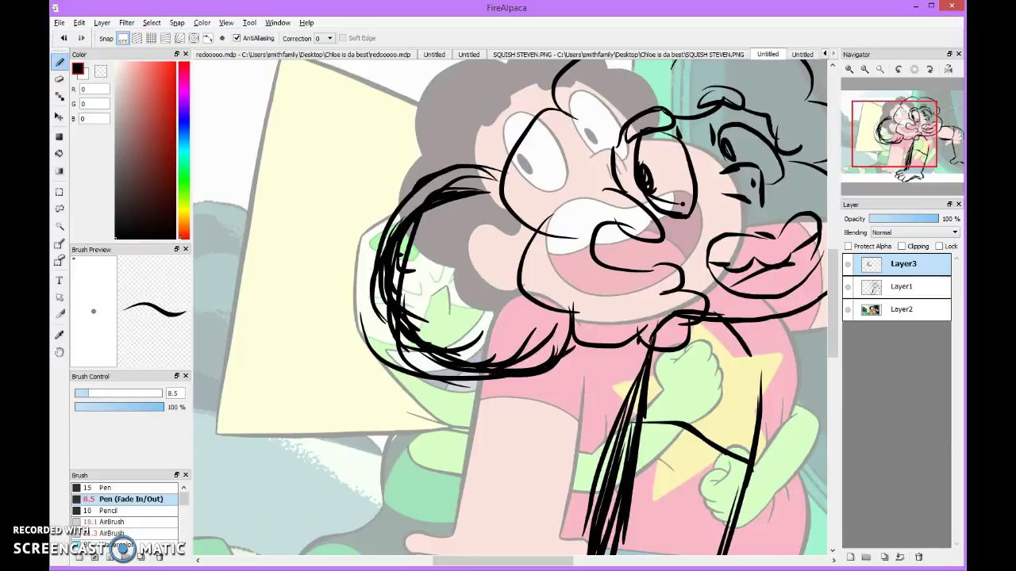
pyautogui.hotkey('ctrl', '-')
pyautogui.hotkey('ctrl', '+')
pyautogui.moveTo(406, 328); pyautogui.dragTo(452, 366)
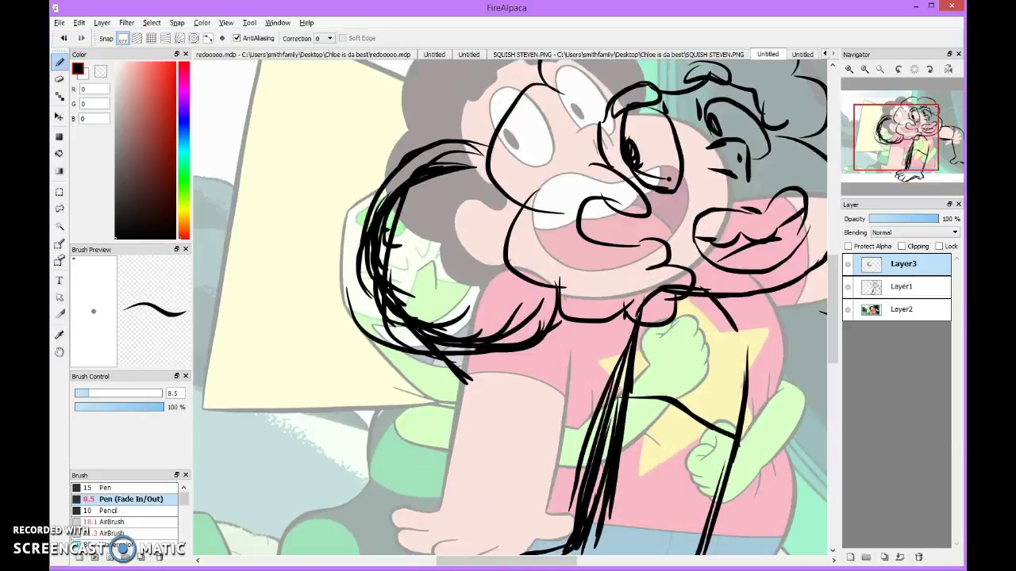
pyautogui.moveTo(463, 379); pyautogui.dragTo(552, 417)
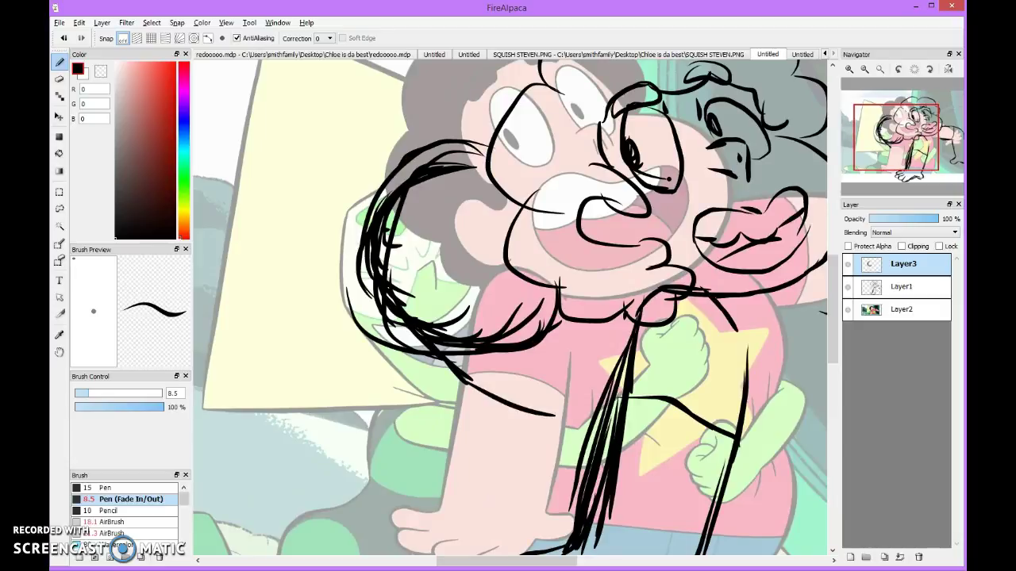
# Step: Try to close the jaw with a lower edge and a side line rising toward the boy's collar
pyautogui.moveTo(472, 381); pyautogui.dragTo(563, 389)
pyautogui.moveTo(603, 321); pyautogui.dragTo(599, 354)
pyautogui.moveTo(603, 326); pyautogui.dragTo(584, 379)
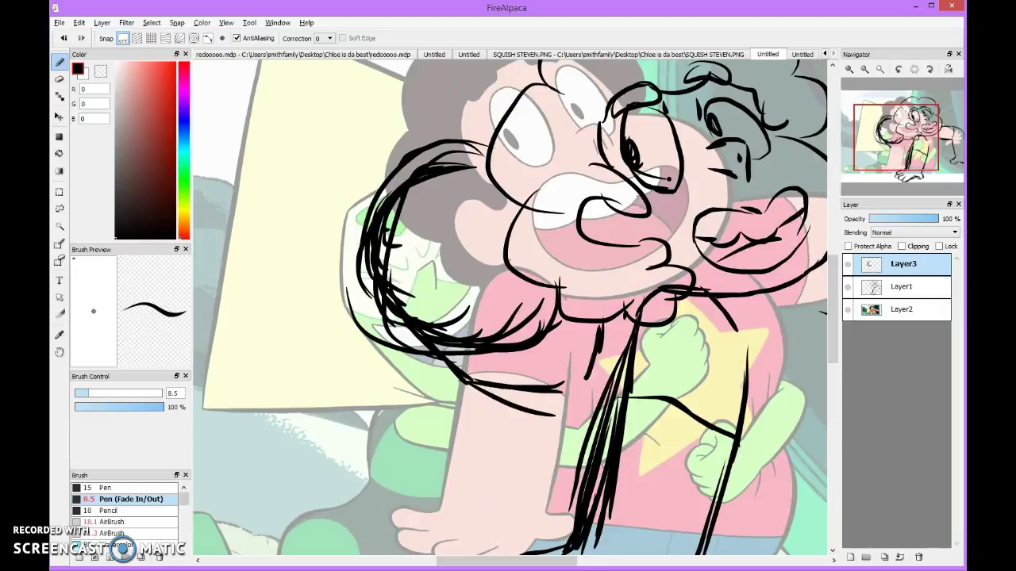
pyautogui.moveTo(500, 377); pyautogui.dragTo(581, 386)
# Step: Try to add short inner strokes where the green character's head curve meets the boy's collar
pyautogui.scroll(3, 508, 333)
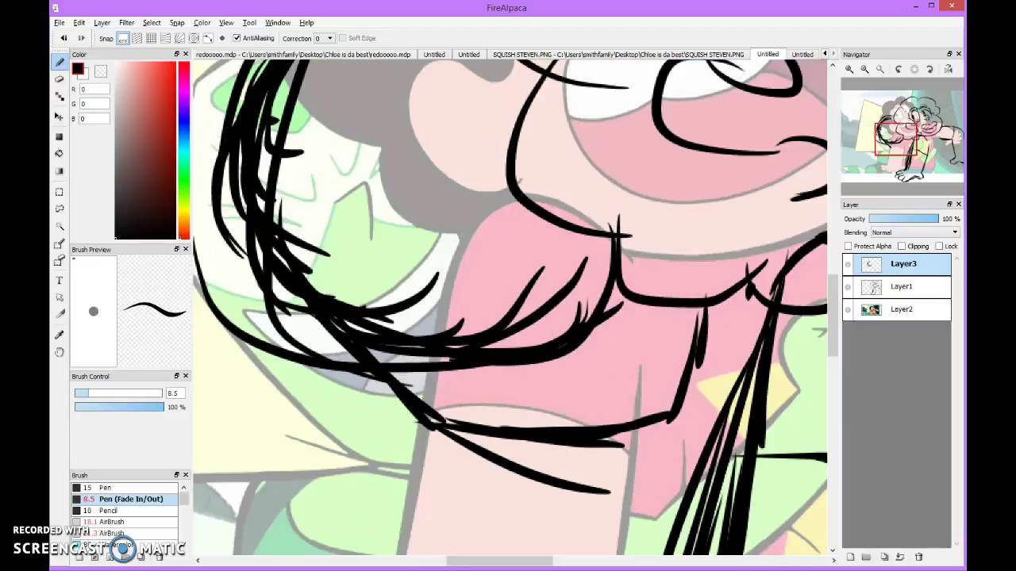
pyautogui.moveTo(373, 355); pyautogui.dragTo(550, 385)
pyautogui.moveTo(524, 262); pyautogui.dragTo(544, 379)
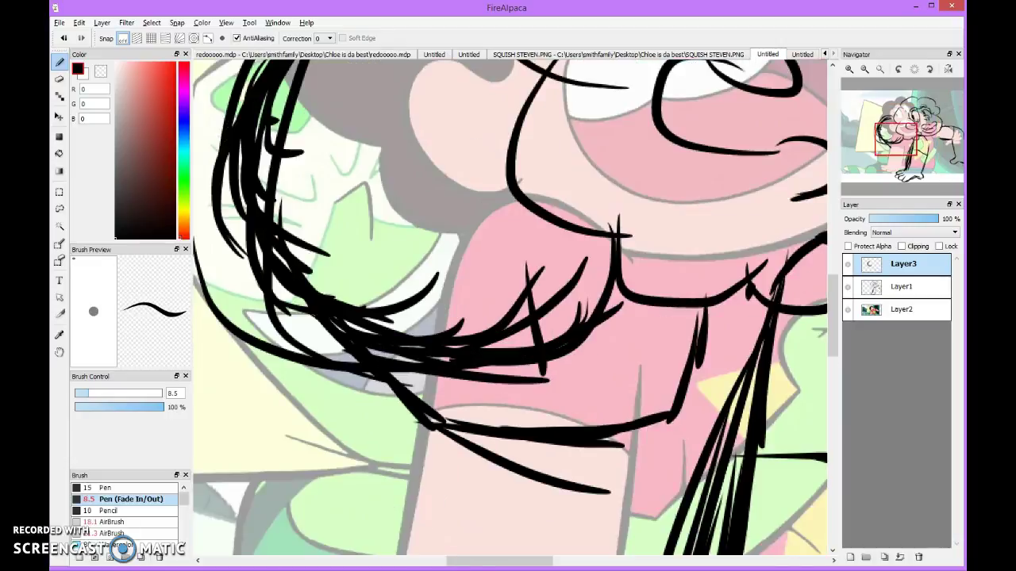
pyautogui.scroll(2, 545, 379)
pyautogui.moveTo(503, 245)
pyautogui.mouseDown()
pyautogui.moveTo(588, 226)
pyautogui.moveTo(602, 338)
pyautogui.mouseUp()
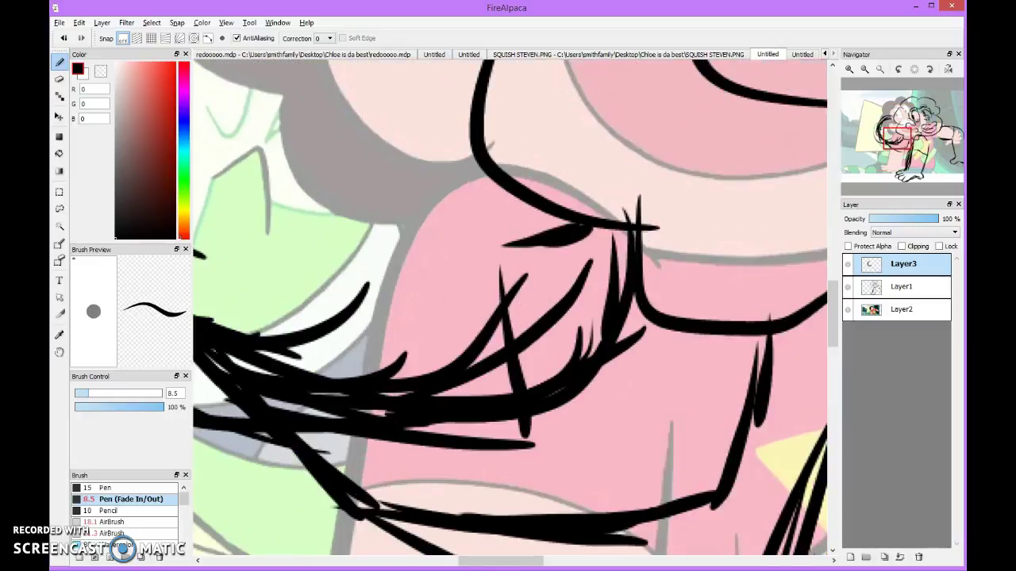
pyautogui.moveTo(601, 302); pyautogui.dragTo(584, 413)
pyautogui.scroll(-3, 570, 317)
pyautogui.scroll(2, 569, 318)
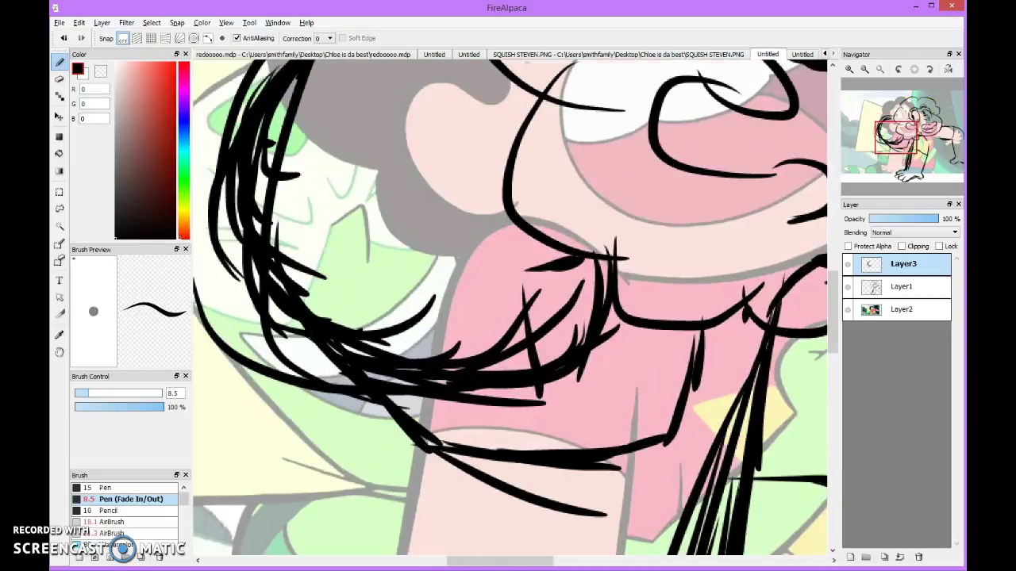
# Step: Try to draw curved mouth lines inside the green character's jaw
pyautogui.moveTo(476, 416); pyautogui.dragTo(674, 337)
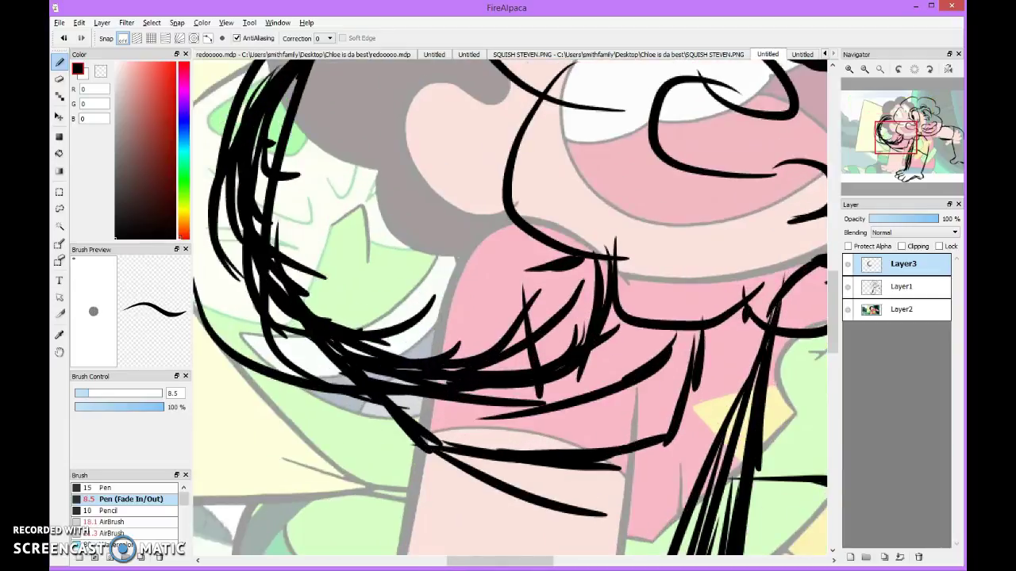
pyautogui.scroll(-2, 508, 310)
pyautogui.moveTo(528, 411); pyautogui.dragTo(680, 347)
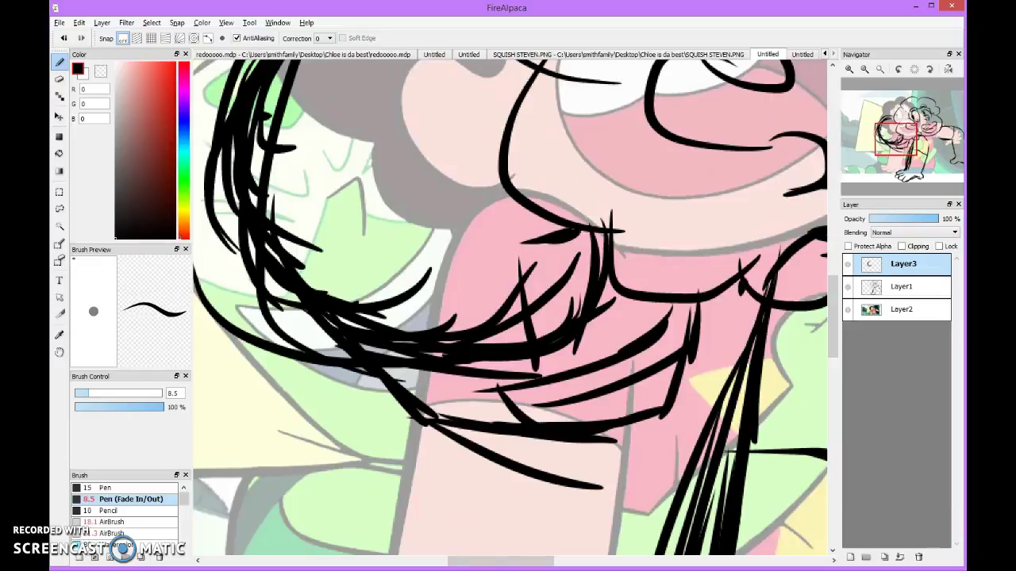
# Step: Try to sketch a short arched shape and a brow-like line inside the green character's face
pyautogui.scroll(-3, 507, 309)
pyautogui.scroll(3, 508, 309)
pyautogui.moveTo(416, 361)
pyautogui.mouseDown()
pyautogui.moveTo(504, 278)
pyautogui.moveTo(480, 290)
pyautogui.moveTo(539, 297)
pyautogui.mouseUp()
pyautogui.moveTo(465, 292); pyautogui.dragTo(540, 295)
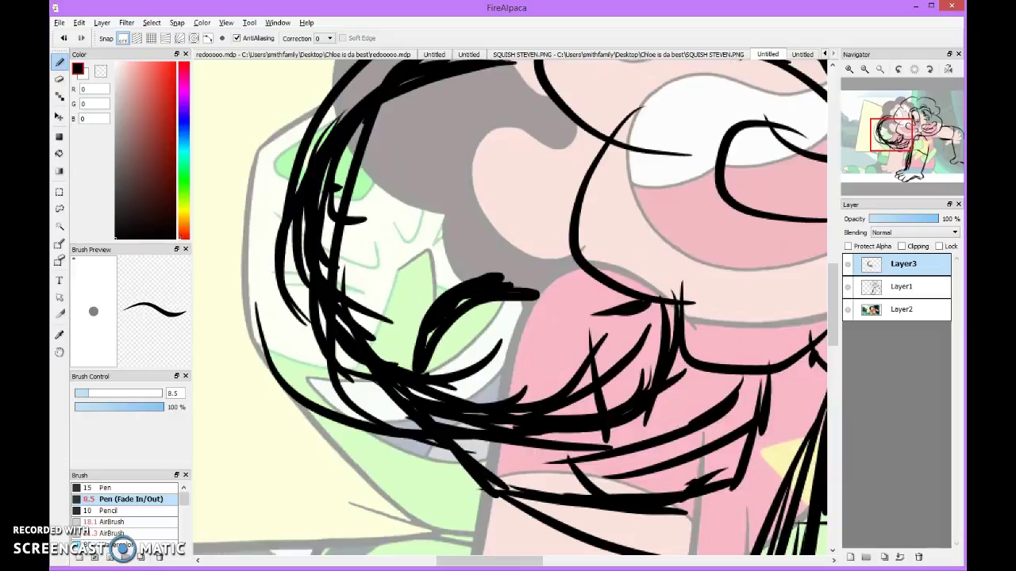
pyautogui.scroll(2, 508, 310)
pyautogui.moveTo(365, 262); pyautogui.dragTo(603, 280)
pyautogui.scroll(-3, 508, 309)
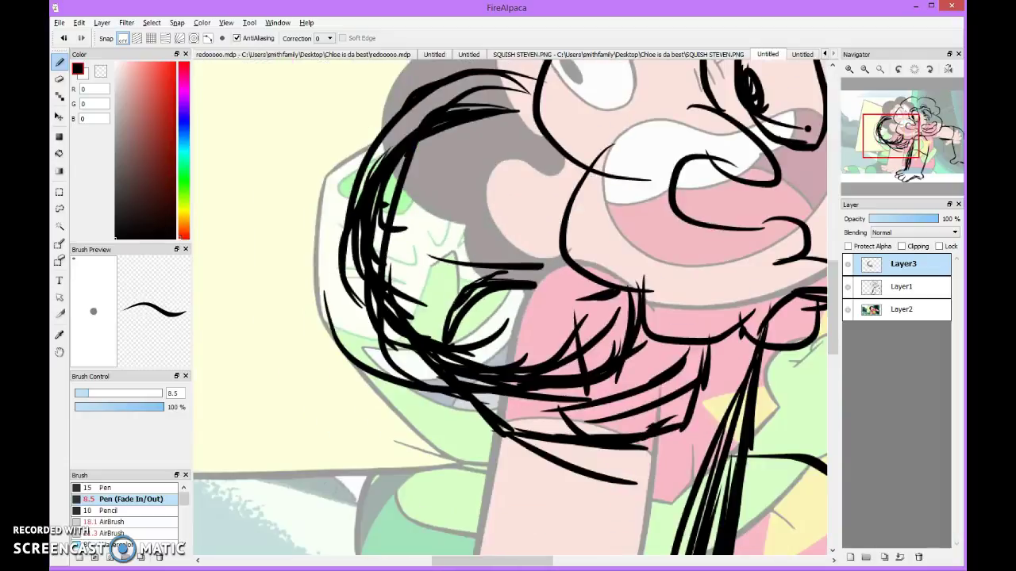
pyautogui.scroll(-2, 508, 310)
pyautogui.scroll(1, 508, 309)
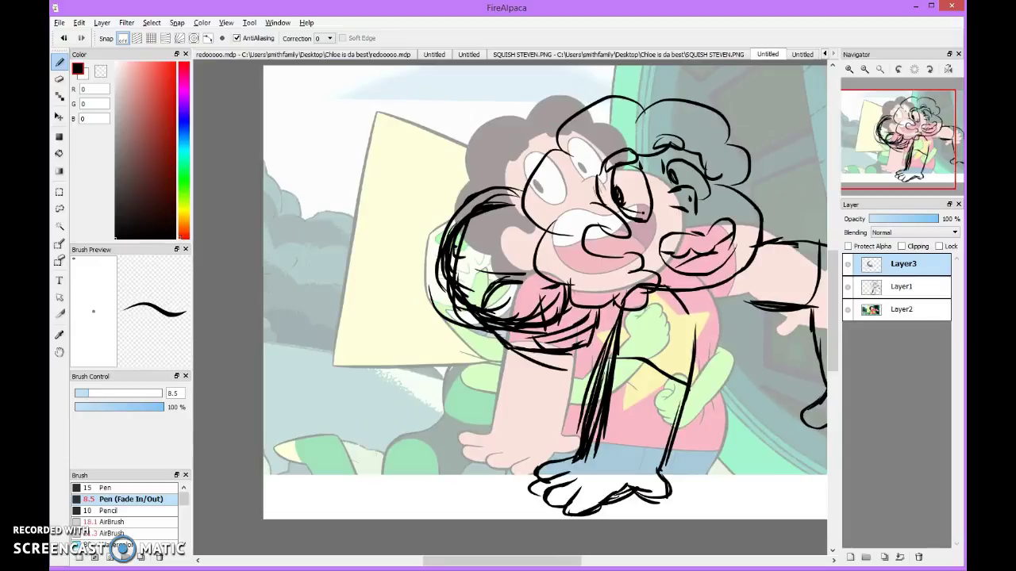
# Step: Undo the strokes of the green character's head, jaw and face sketch
pyautogui.hotkey('ctrl', 'z')
pyautogui.hotkey('ctrl', 'z')
pyautogui.hotkey('ctrl', 'z')
pyautogui.hotkey('ctrl', 'z')
pyautogui.hotkey('ctrl', 'z')
pyautogui.hotkey('ctrl', 'z')
pyautogui.hotkey('ctrl', 'z')
pyautogui.hotkey('ctrl', 'z')
pyautogui.hotkey('ctrl', 'z')
pyautogui.hotkey('ctrl', 'z')
pyautogui.hotkey('ctrl', 'z')
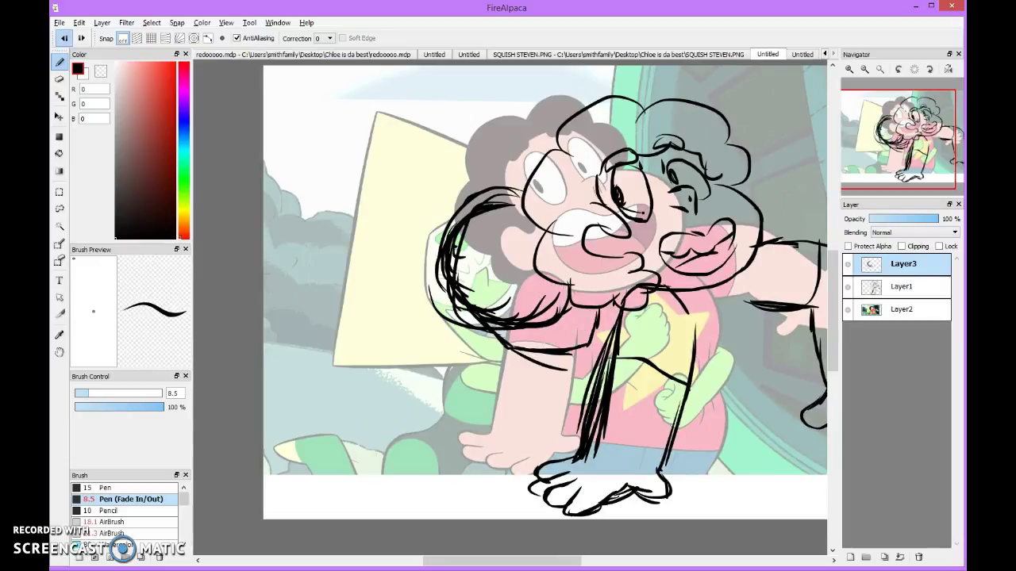
pyautogui.hotkey('ctrl', 'z')
pyautogui.hotkey('ctrl', 'z')
pyautogui.hotkey('ctrl', 'z')
pyautogui.hotkey('ctrl', 'z')
pyautogui.hotkey('ctrl', 'z')
pyautogui.hotkey('ctrl', 'z')
pyautogui.hotkey('ctrl', 'z')
pyautogui.hotkey('ctrl', 'z')
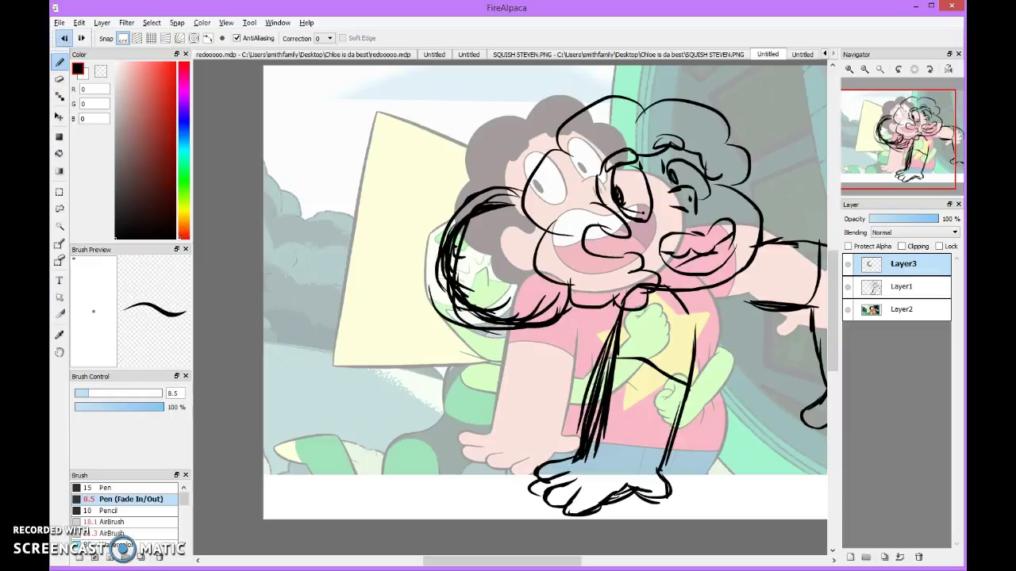
pyautogui.hotkey('ctrl', 'z')
pyautogui.hotkey('ctrl', 'z')
pyautogui.hotkey('ctrl', 'z')
pyautogui.hotkey('ctrl', 'z')
pyautogui.hotkey('ctrl', 'z')
pyautogui.hotkey('ctrl', 'z')
pyautogui.hotkey('ctrl', 'z')
pyautogui.hotkey('ctrl', 'z')
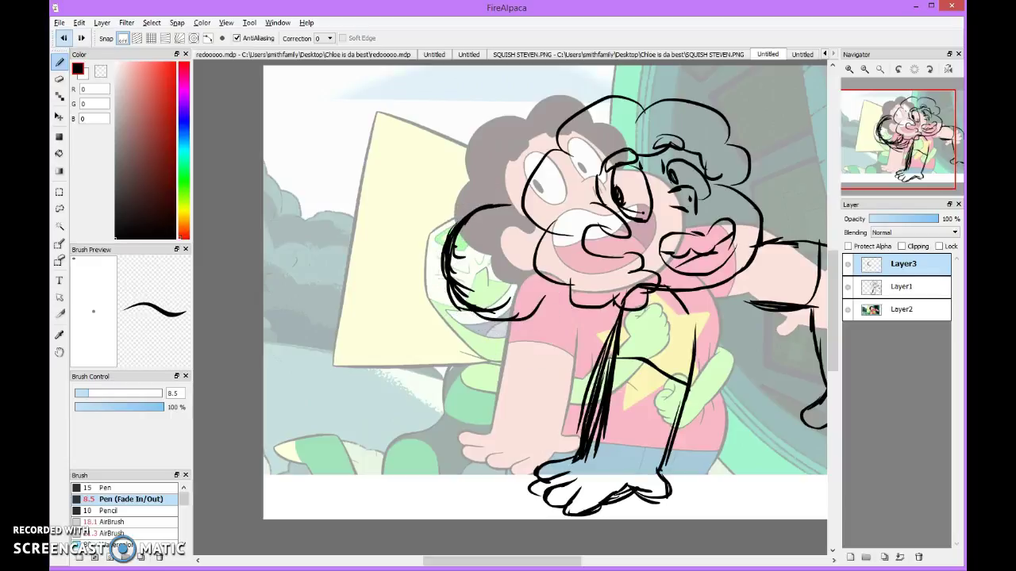
pyautogui.hotkey('ctrl', 'z')
pyautogui.hotkey('ctrl', 'z')
pyautogui.hotkey('ctrl', 'z')
pyautogui.hotkey('ctrl', 'z')
pyautogui.hotkey('ctrl', 'z')
pyautogui.hotkey('ctrl', 'z')
pyautogui.hotkey('ctrl', 'z')
pyautogui.hotkey('ctrl', 'z')
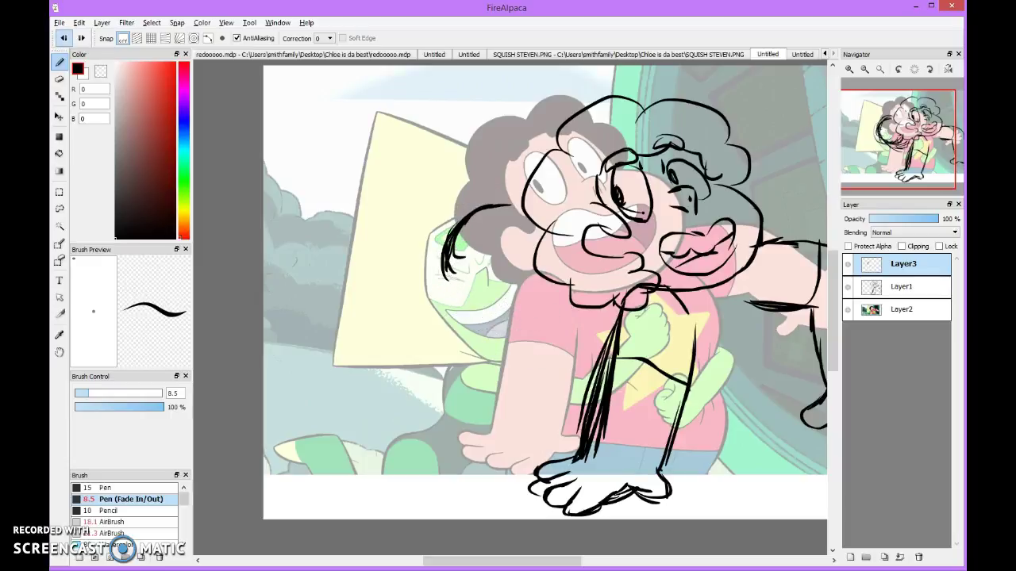
# Step: Try to sketch the green character's head as a large double-lined circle with an angular jaw line below
pyautogui.scroll(-1, 542, 192)
pyautogui.scroll(1, 542, 192)
pyautogui.scroll(-1, 542, 192)
pyautogui.scroll(3, 542, 192)
pyautogui.scroll(-2, 542, 192)
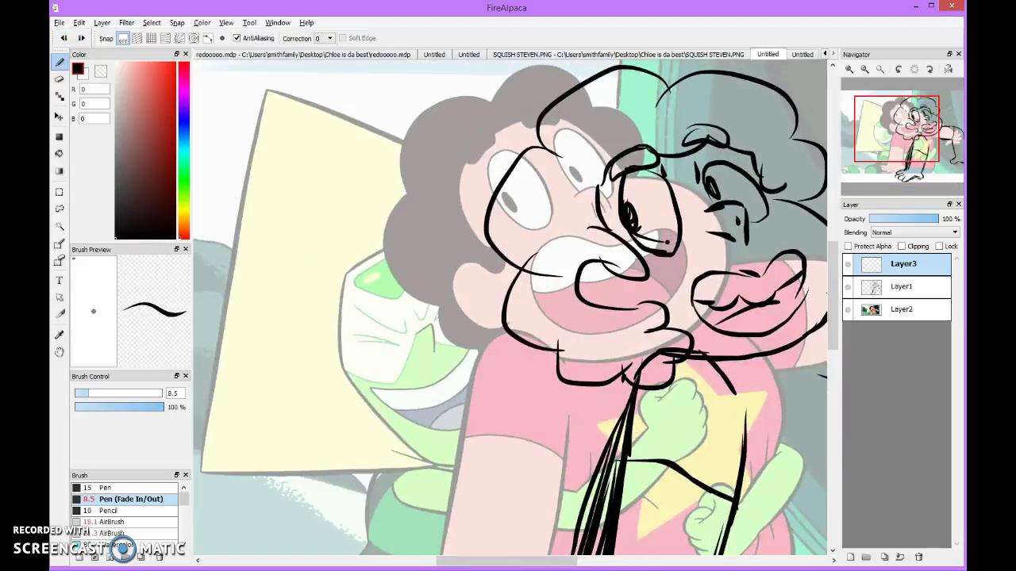
pyautogui.moveTo(426, 181); pyautogui.dragTo(382, 347)
pyautogui.moveTo(531, 315)
pyautogui.mouseDown()
pyautogui.moveTo(397, 191)
pyautogui.moveTo(548, 334)
pyautogui.mouseUp()
pyautogui.moveTo(547, 222)
pyautogui.mouseDown()
pyautogui.moveTo(547, 325)
pyautogui.moveTo(488, 297)
pyautogui.mouseUp()
pyautogui.scroll(2, 507, 317)
pyautogui.moveTo(301, 300); pyautogui.dragTo(481, 435)
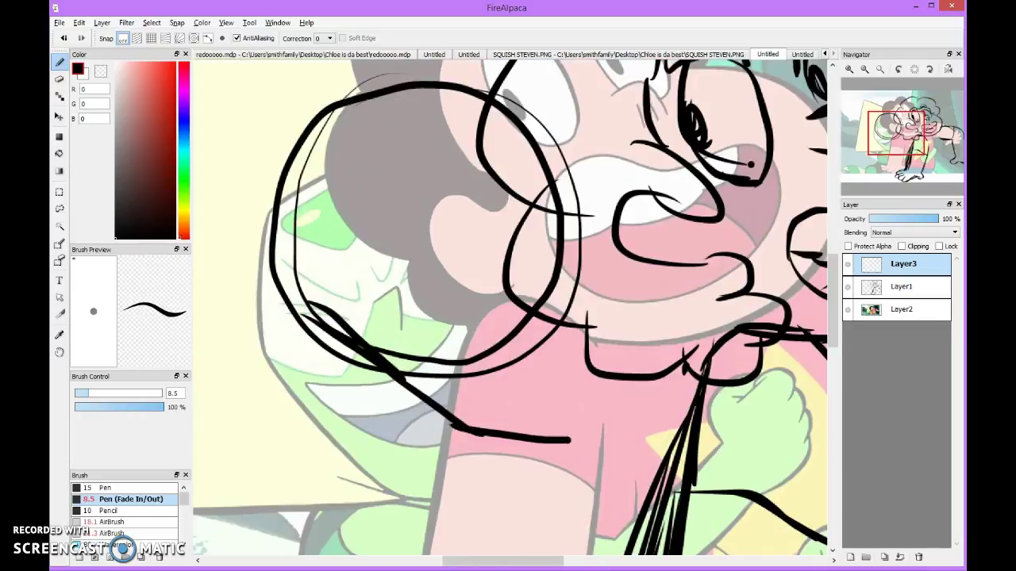
pyautogui.scroll(-3, 635, 419)
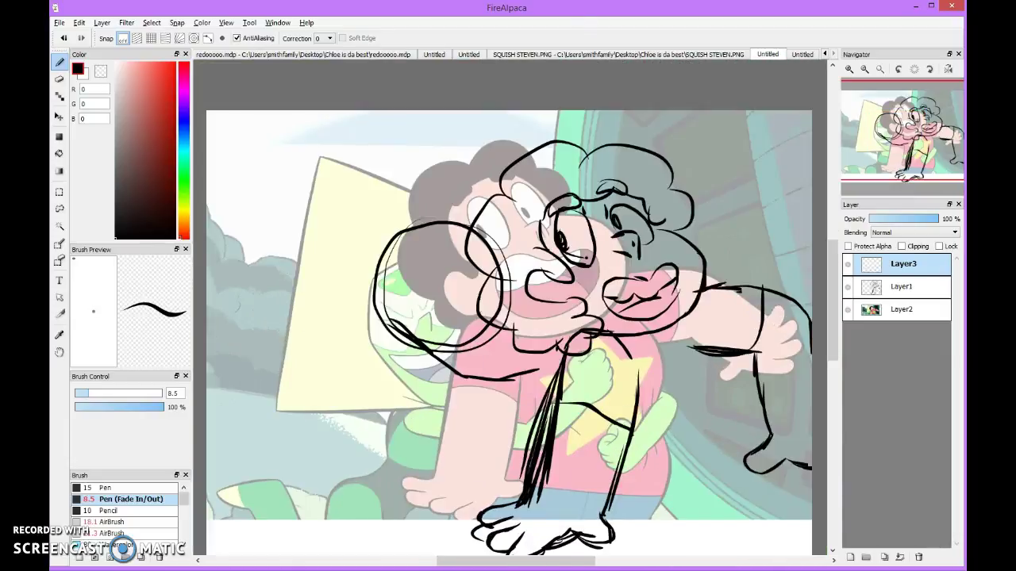
# Step: Undo the circular head and jaw strokes on Layer3
pyautogui.click(63, 37)
pyautogui.click(64, 37)
pyautogui.click(63, 37)
pyautogui.click(64, 37)
pyautogui.click(64, 37)
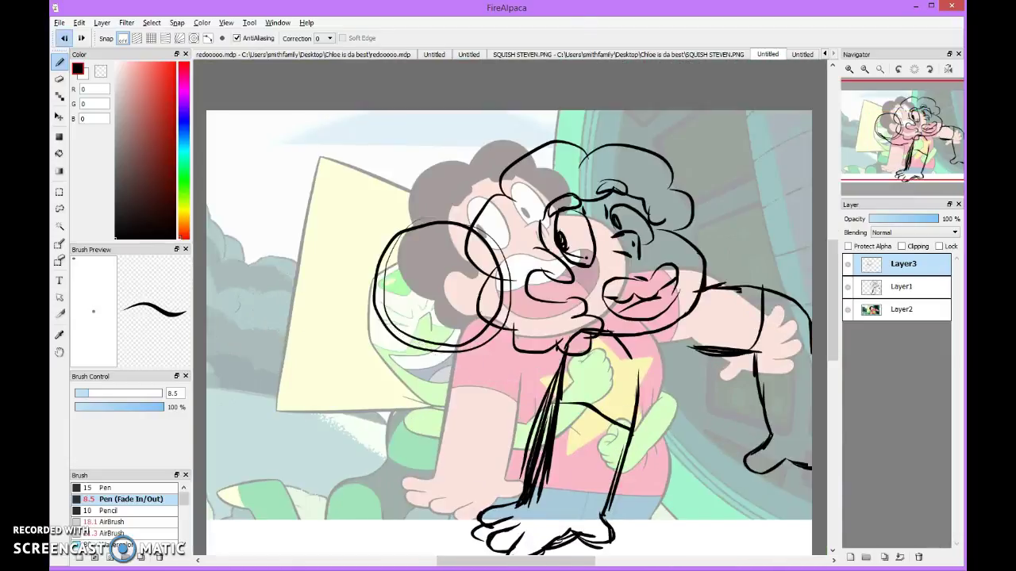
pyautogui.click(64, 37)
pyautogui.click(63, 37)
pyautogui.click(81, 37)
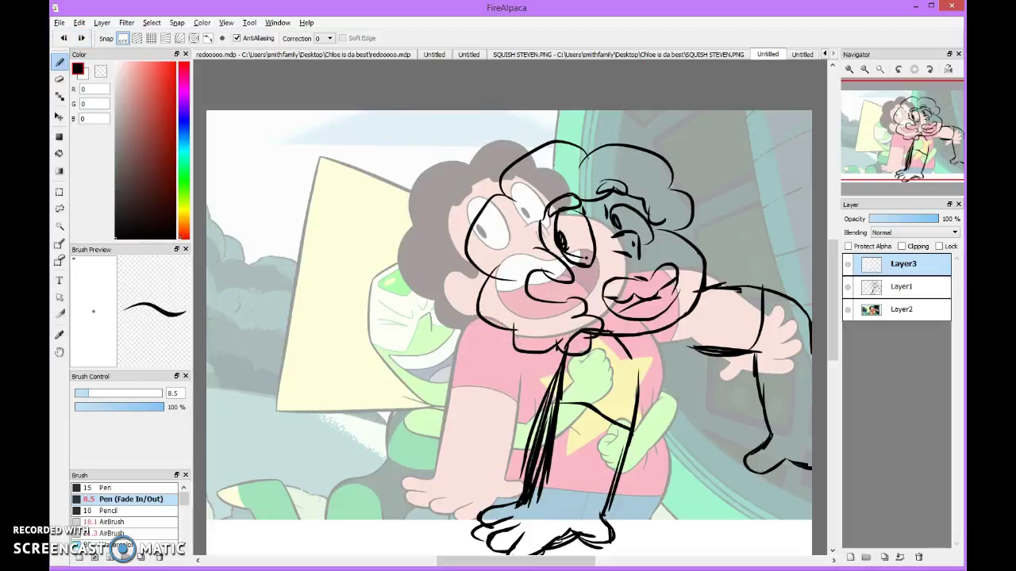
pyautogui.click(63, 38)
pyautogui.click(81, 37)
# Step: Try to sketch the green character's head as an open curve reinforced with overlapping strokes, ending below the boy's chin
pyautogui.scroll(-1, 511, 321)
pyautogui.scroll(1, 512, 321)
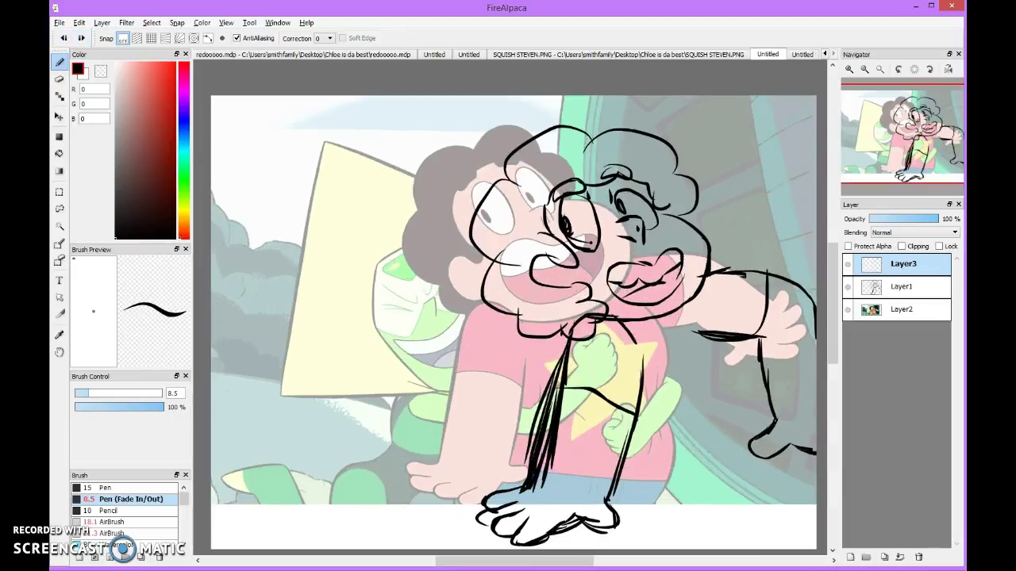
pyautogui.scroll(-1, 512, 321)
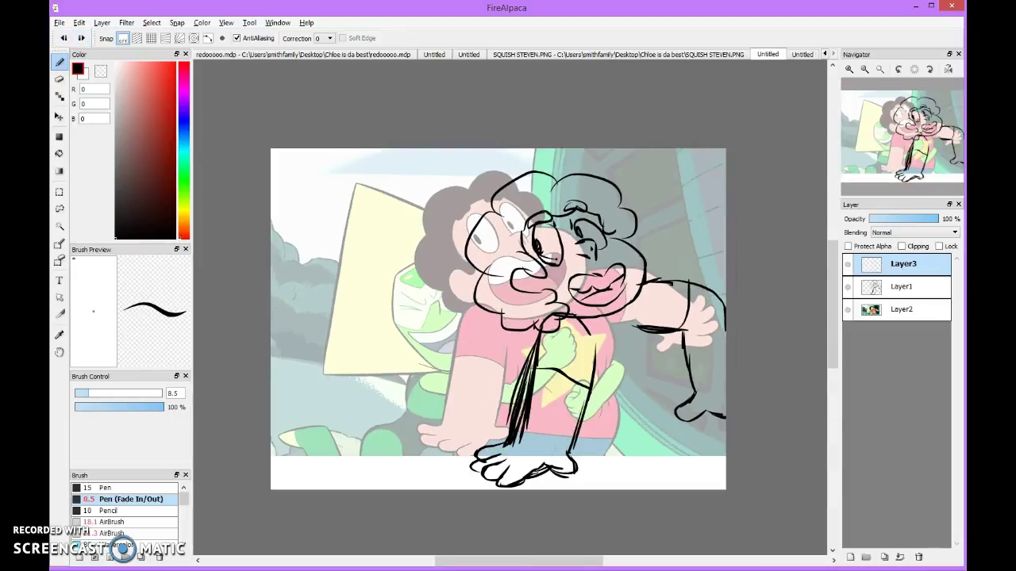
pyautogui.scroll(3, 444, 290)
pyautogui.moveTo(498, 158)
pyautogui.mouseDown()
pyautogui.moveTo(402, 262)
pyautogui.moveTo(433, 385)
pyautogui.moveTo(546, 415)
pyautogui.moveTo(572, 405)
pyautogui.mouseUp()
pyautogui.moveTo(631, 378)
pyautogui.mouseDown()
pyautogui.moveTo(607, 403)
pyautogui.moveTo(458, 425)
pyautogui.mouseUp()
pyautogui.moveTo(459, 185); pyautogui.dragTo(389, 330)
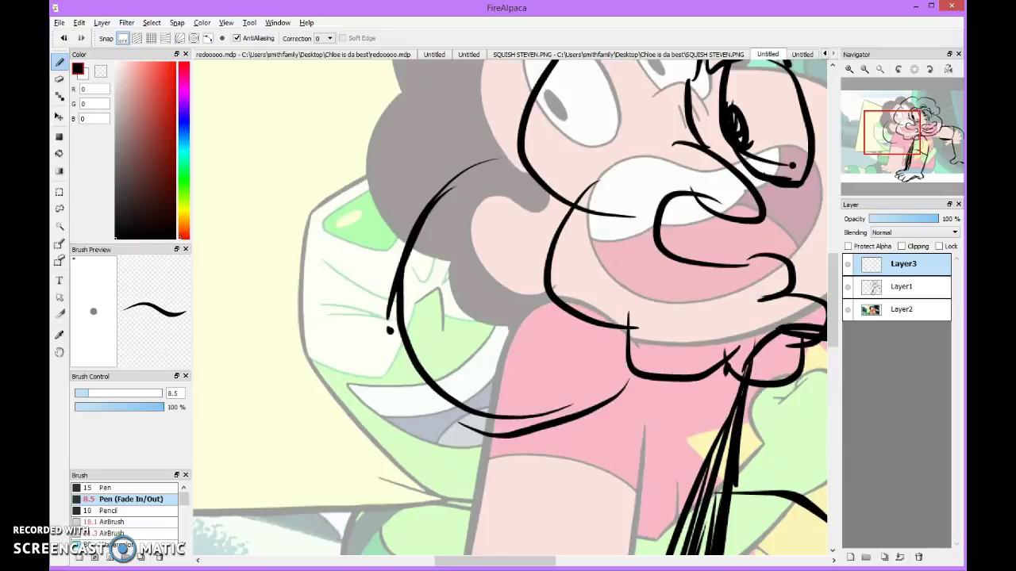
pyautogui.moveTo(495, 184)
pyautogui.mouseDown()
pyautogui.moveTo(406, 291)
pyautogui.moveTo(423, 400)
pyautogui.moveTo(433, 384)
pyautogui.moveTo(574, 413)
pyautogui.moveTo(635, 377)
pyautogui.mouseUp()
pyautogui.moveTo(409, 358); pyautogui.dragTo(511, 413)
pyautogui.scroll(-5, 389, 330)
pyautogui.scroll(2, 437, 262)
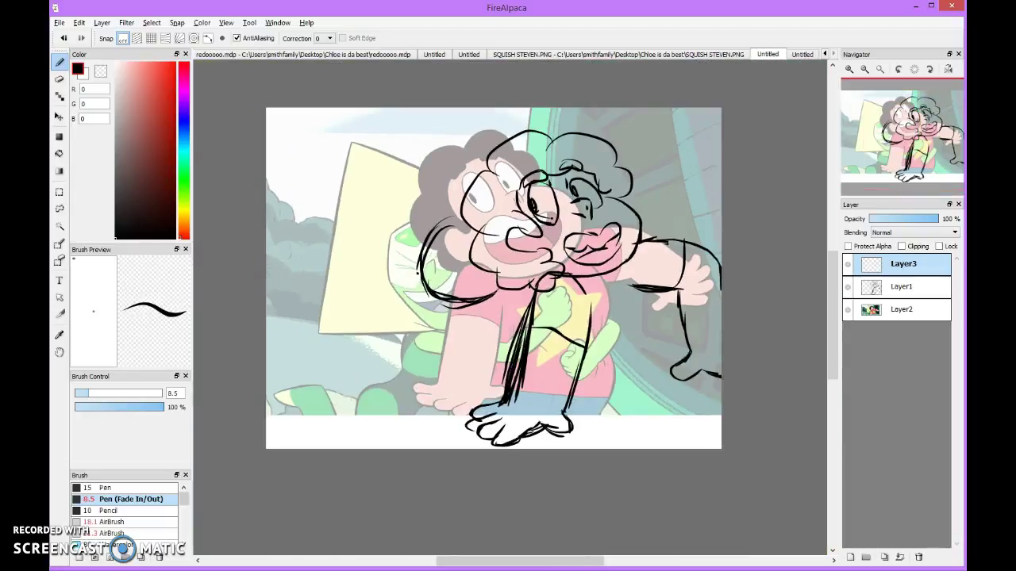
# Step: Undo the open head curve strokes, clearing Layer3
pyautogui.hotkey('ctrl', 'z')
pyautogui.hotkey('ctrl', 'z')
pyautogui.hotkey('ctrl', 'z')
pyautogui.hotkey('ctrl', 'z')
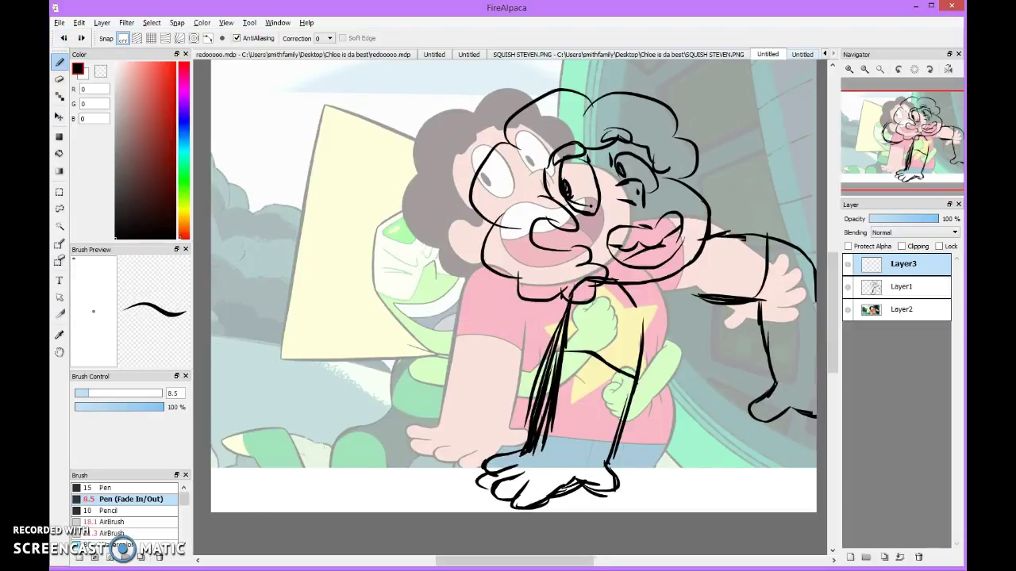
# Step: Switch to the full-colour reference document and set the drawing colour to RGB 239, 74, 110
pyautogui.hotkey('ctrl', 'Tab')
pyautogui.scroll(3, 507, 301)
pyautogui.click(156, 72)
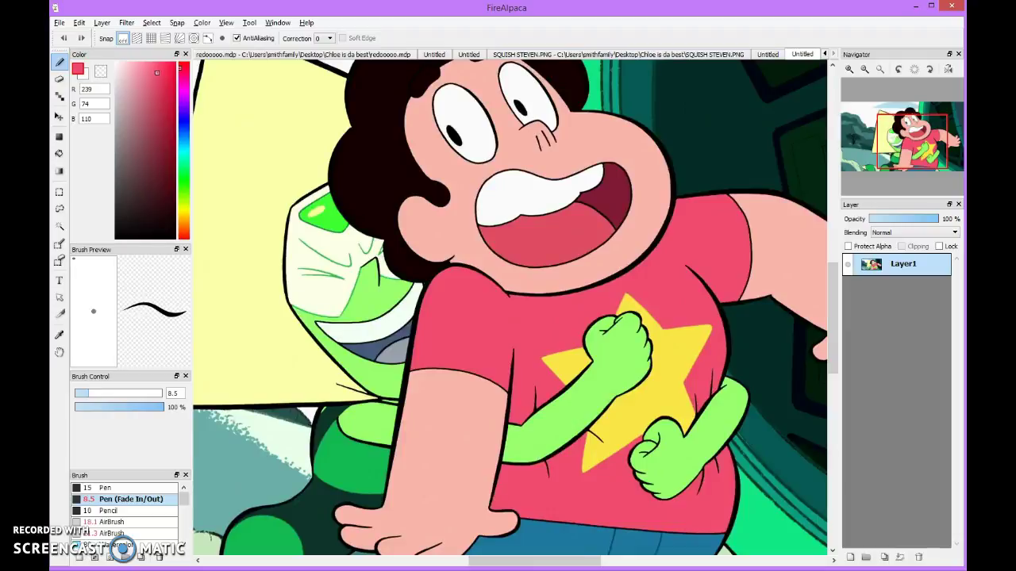
pyautogui.scroll(-3, 507, 302)
pyautogui.scroll(1, 467, 290)
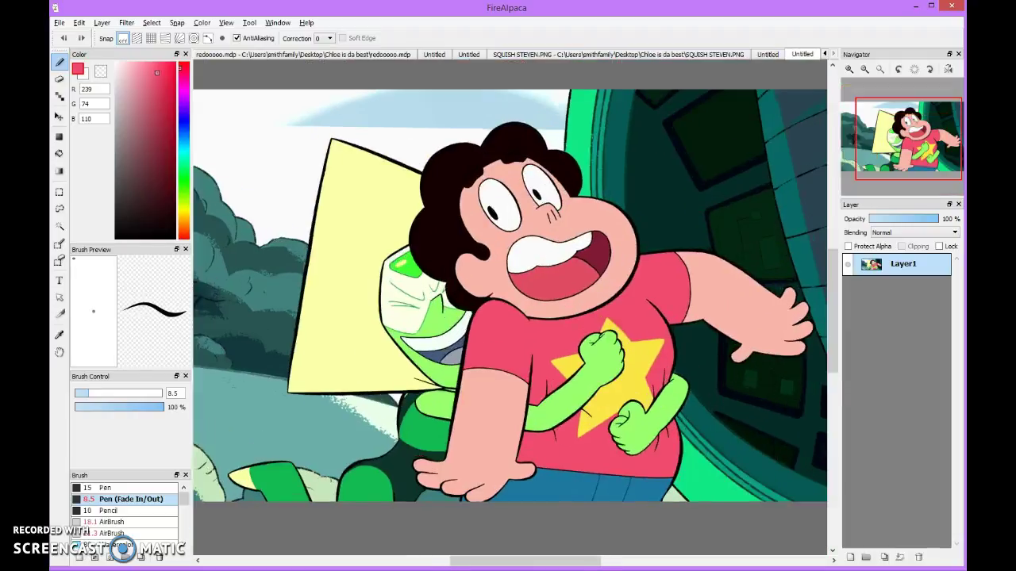
pyautogui.scroll(-1, 467, 290)
pyautogui.scroll(1, 433, 249)
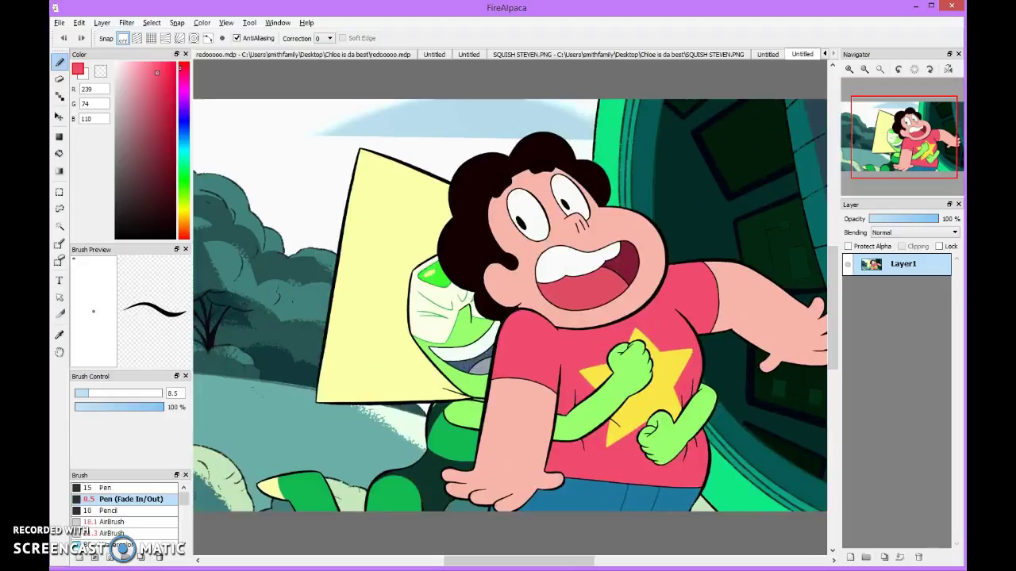
# Step: Set the drawing colour to the dark hair tone, RGB 22, 0, 2, and return to the sketch document
pyautogui.click(173, 224)
pyautogui.scroll(2, 475, 203)
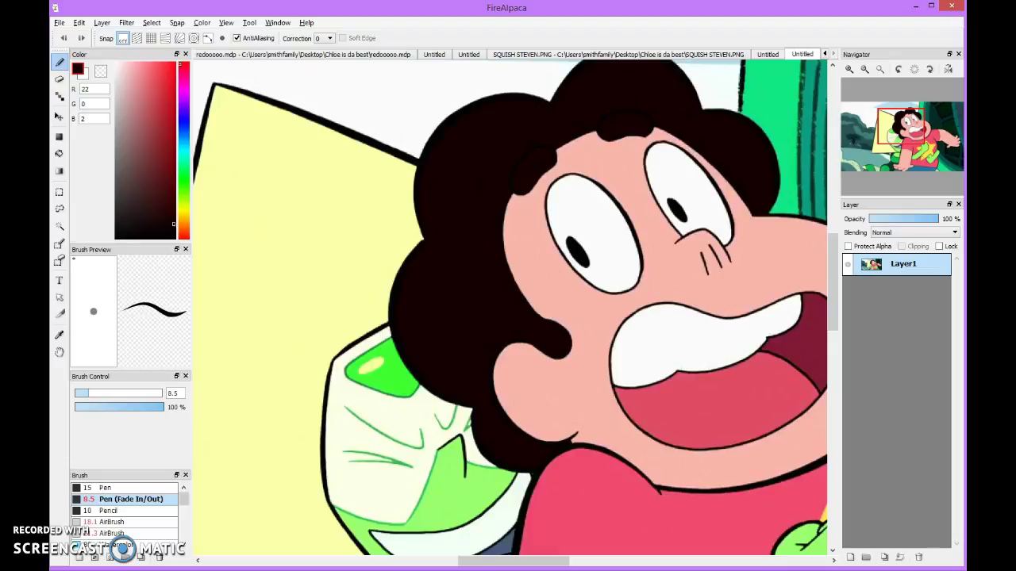
pyautogui.scroll(4, 474, 202)
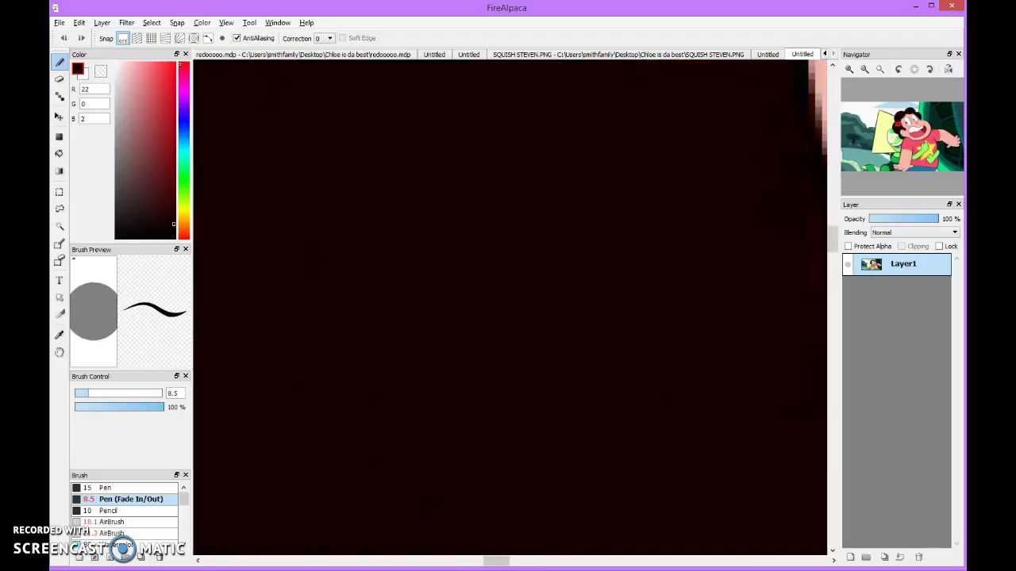
pyautogui.scroll(-6, 475, 202)
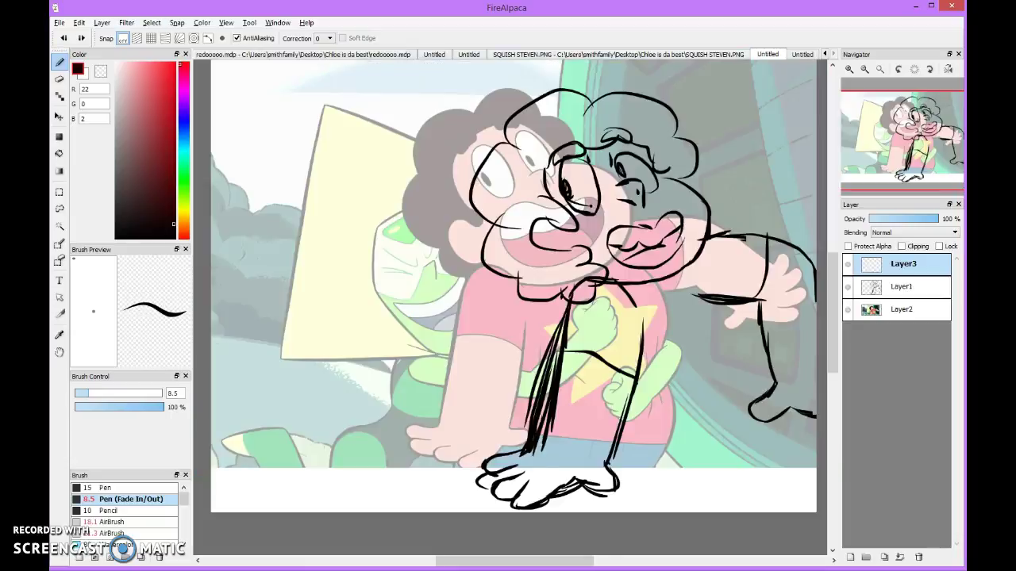
pyautogui.scroll(-3, 509, 250)
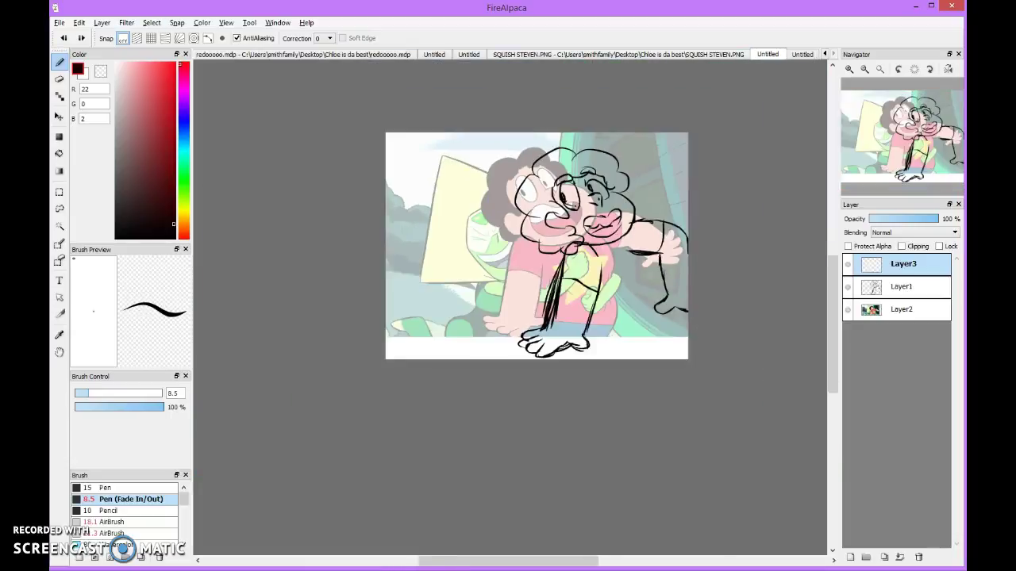
pyautogui.scroll(3, 509, 250)
pyautogui.scroll(-3, 510, 250)
pyautogui.scroll(2, 483, 152)
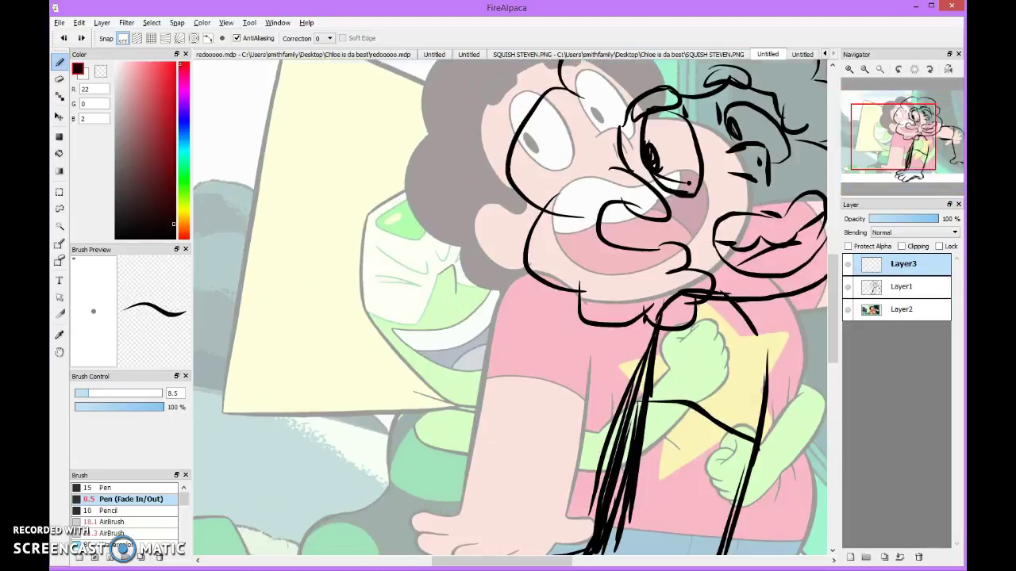
pyautogui.moveTo(468, 160); pyautogui.dragTo(362, 322)
pyautogui.click(64, 37)
pyautogui.moveTo(479, 181)
pyautogui.mouseDown()
pyautogui.moveTo(449, 236)
pyautogui.moveTo(498, 328)
pyautogui.moveTo(551, 317)
pyautogui.mouseUp()
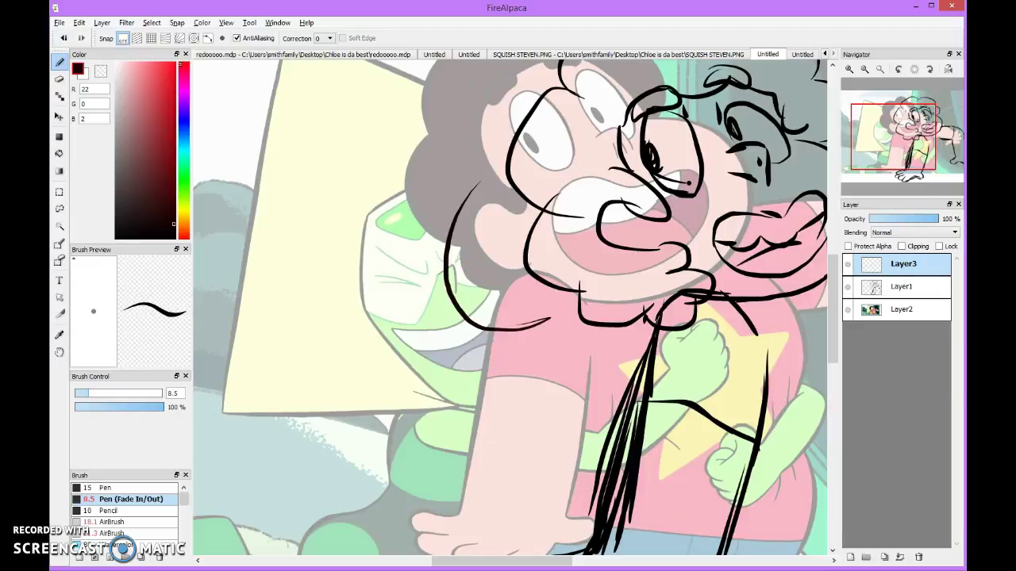
pyautogui.click(63, 37)
pyautogui.moveTo(487, 164)
pyautogui.mouseDown()
pyautogui.moveTo(396, 288)
pyautogui.moveTo(447, 370)
pyautogui.moveTo(577, 305)
pyautogui.mouseUp()
pyautogui.click(63, 37)
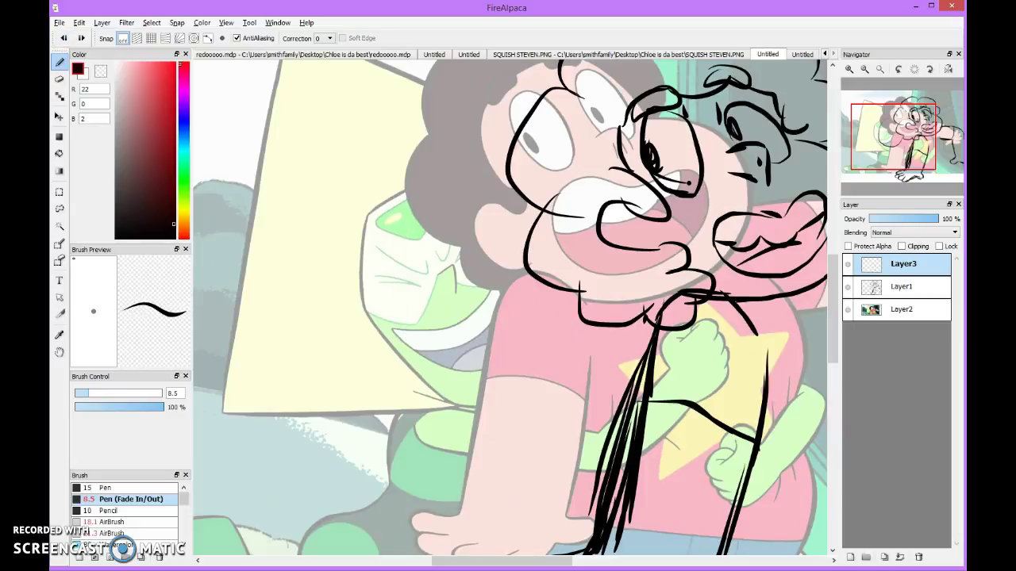
# Step: Draw the green character's head as one large open curve behind the boy's cheek and shift it slightly upward to fit the pose
pyautogui.moveTo(503, 163)
pyautogui.mouseDown()
pyautogui.moveTo(388, 210)
pyautogui.moveTo(421, 359)
pyautogui.moveTo(519, 373)
pyautogui.moveTo(584, 318)
pyautogui.mouseUp()
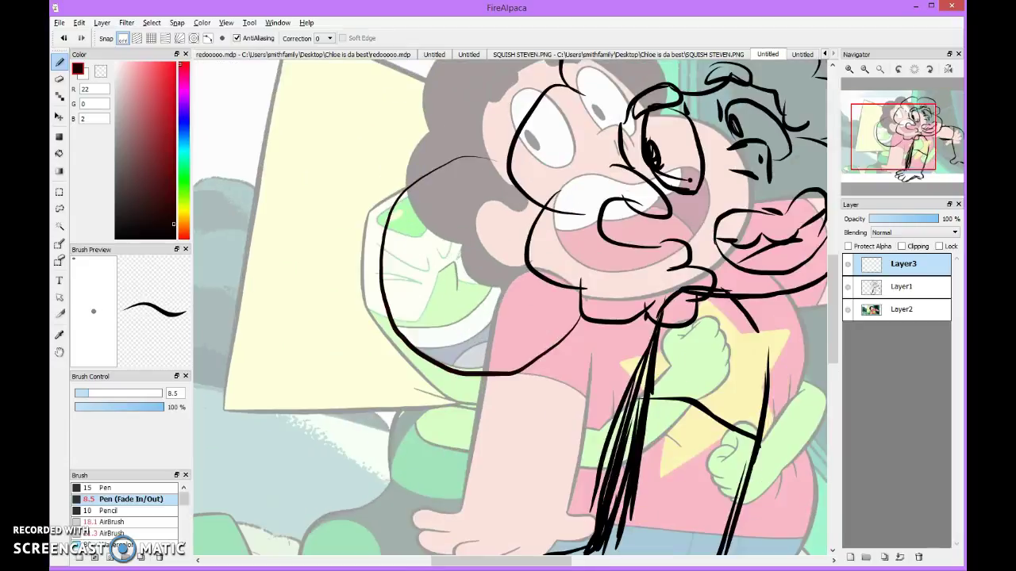
pyautogui.hotkey('ctrl', '0')
pyautogui.click(58, 117)
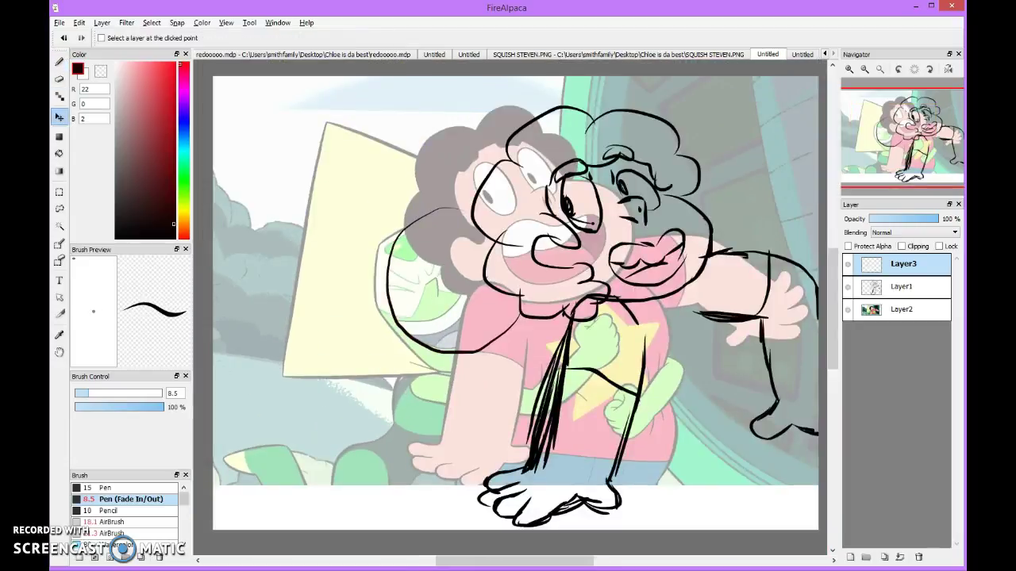
pyautogui.hotkey('ctrl', 'z')
pyautogui.hotkey('ctrl', 'z')
pyautogui.hotkey('ctrl', 'z')
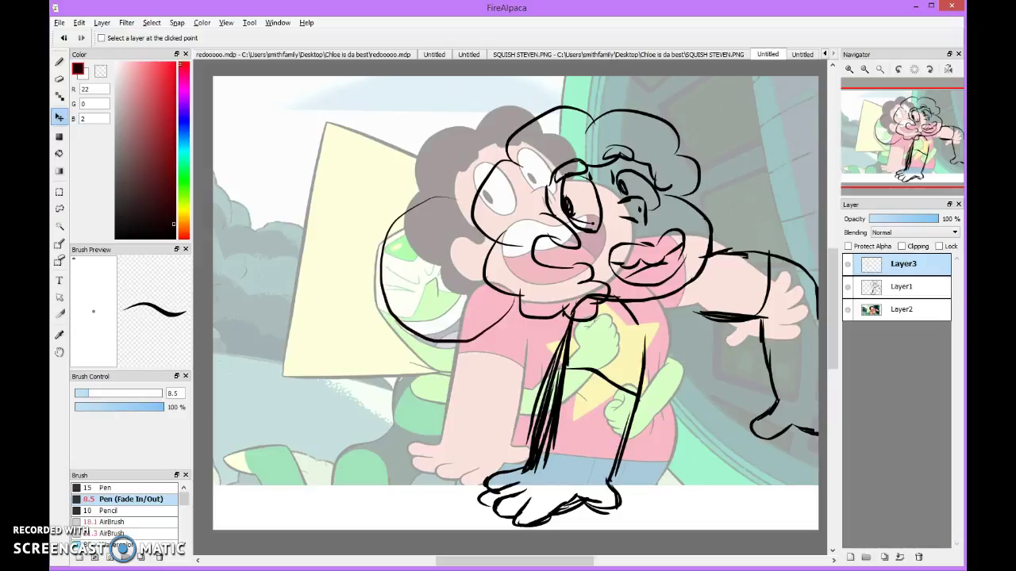
# Step: Thicken the lower part of the head curve and add a wide jaw line beneath it, rising toward the boy's curls
pyautogui.press('b')
pyautogui.scroll(2, 421, 403)
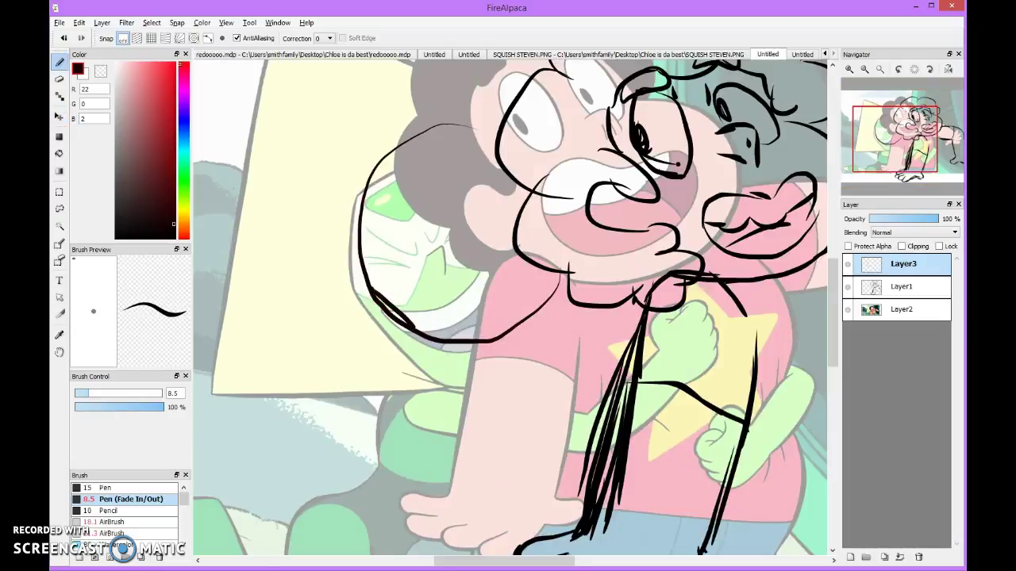
pyautogui.moveTo(368, 295); pyautogui.dragTo(451, 368)
pyautogui.moveTo(411, 331)
pyautogui.mouseDown()
pyautogui.moveTo(465, 381)
pyautogui.moveTo(561, 391)
pyautogui.moveTo(595, 309)
pyautogui.moveTo(570, 379)
pyautogui.mouseUp()
pyautogui.scroll(2, 381, 329)
pyautogui.moveTo(394, 318); pyautogui.dragTo(513, 368)
pyautogui.hotkey('ctrl', 'z')
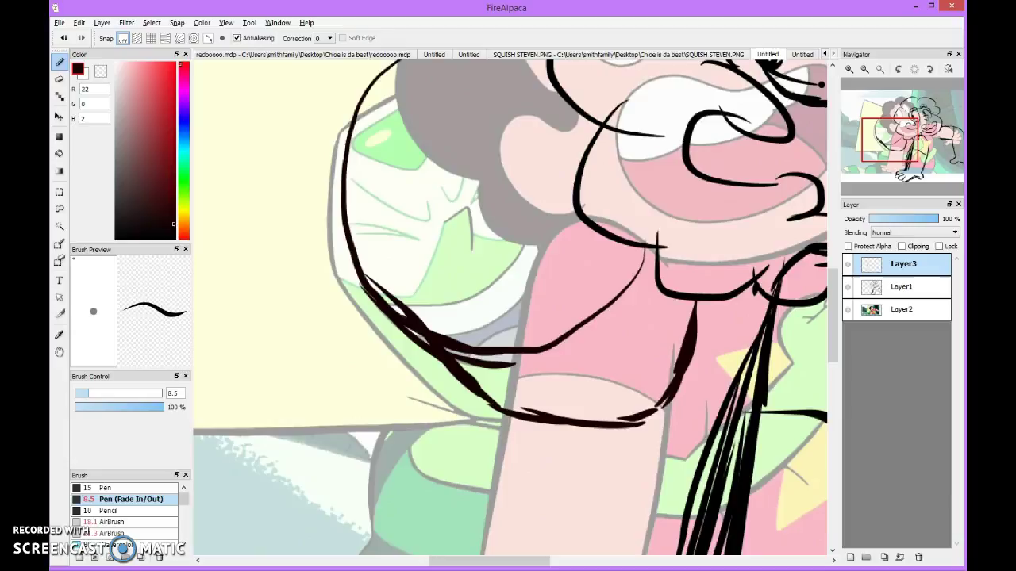
# Step: Sketch the side and upper edge of the green character's open mouth, with a short tooth division below the upper edge
pyautogui.moveTo(530, 268); pyautogui.dragTo(516, 358)
pyautogui.scroll(2, 516, 309)
pyautogui.moveTo(495, 238)
pyautogui.mouseDown()
pyautogui.moveTo(650, 215)
pyautogui.moveTo(640, 389)
pyautogui.mouseUp()
pyautogui.scroll(-3, 516, 309)
pyautogui.scroll(3, 634, 319)
pyautogui.moveTo(489, 329); pyautogui.dragTo(563, 310)
pyautogui.scroll(-4, 563, 317)
pyautogui.scroll(4, 602, 368)
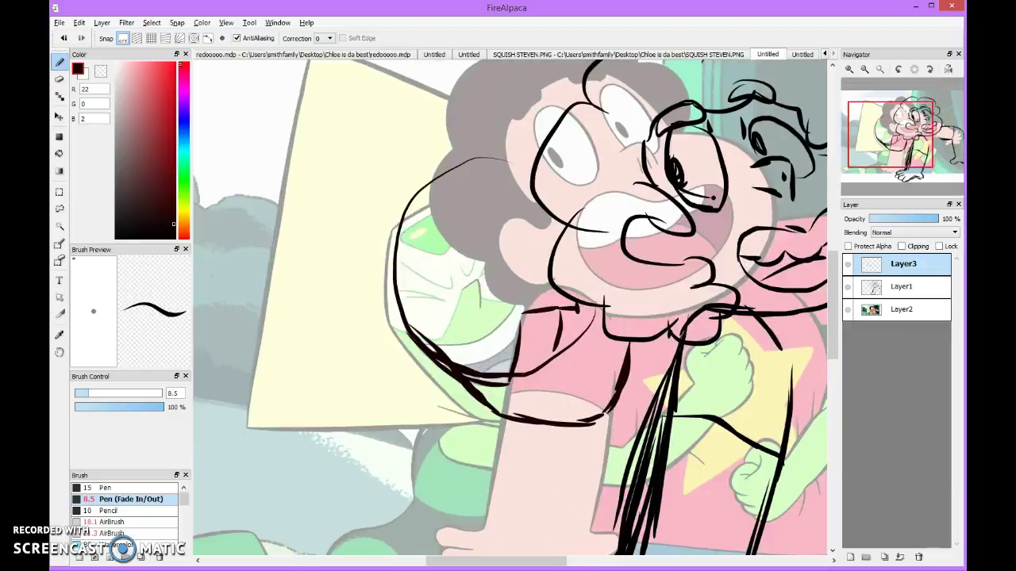
# Step: Add slanted tongue and lower-teeth strokes inside the green character's open mouth, above the jaw line
pyautogui.moveTo(443, 412)
pyautogui.mouseDown()
pyautogui.moveTo(612, 377)
pyautogui.moveTo(648, 327)
pyautogui.mouseUp()
pyautogui.moveTo(453, 417)
pyautogui.mouseDown()
pyautogui.moveTo(460, 445)
pyautogui.moveTo(492, 468)
pyautogui.moveTo(488, 436)
pyautogui.moveTo(645, 367)
pyautogui.mouseUp()
pyautogui.hotkey('ctrl', '-')
pyautogui.hotkey('ctrl', '-')
pyautogui.hotkey('ctrl', '-')
pyautogui.hotkey('ctrl', '+')
pyautogui.hotkey('ctrl', '+')
pyautogui.hotkey('ctrl', '+')
pyautogui.moveTo(535, 456); pyautogui.dragTo(627, 408)
pyautogui.hotkey('ctrl', '-')
pyautogui.hotkey('ctrl', '-')
pyautogui.hotkey('ctrl', '-')
pyautogui.hotkey('ctrl', '+')
pyautogui.hotkey('ctrl', '+')
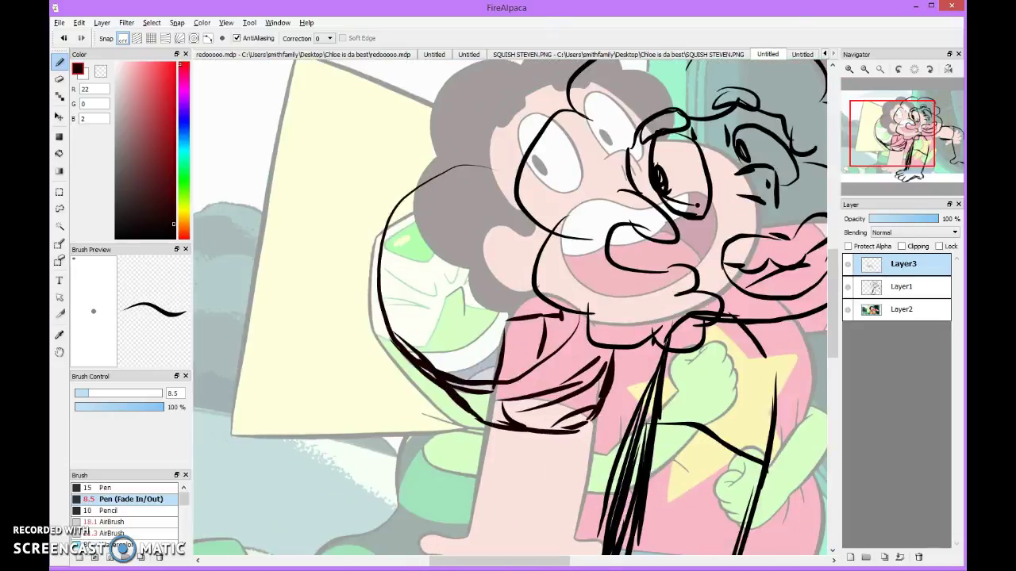
# Step: Draw the green character's tightly squinted eye as converging strokes beside the mouth, with a longer crease line above it
pyautogui.hotkey('ctrl', '-')
pyautogui.hotkey('ctrl', '+')
pyautogui.hotkey('ctrl', '+')
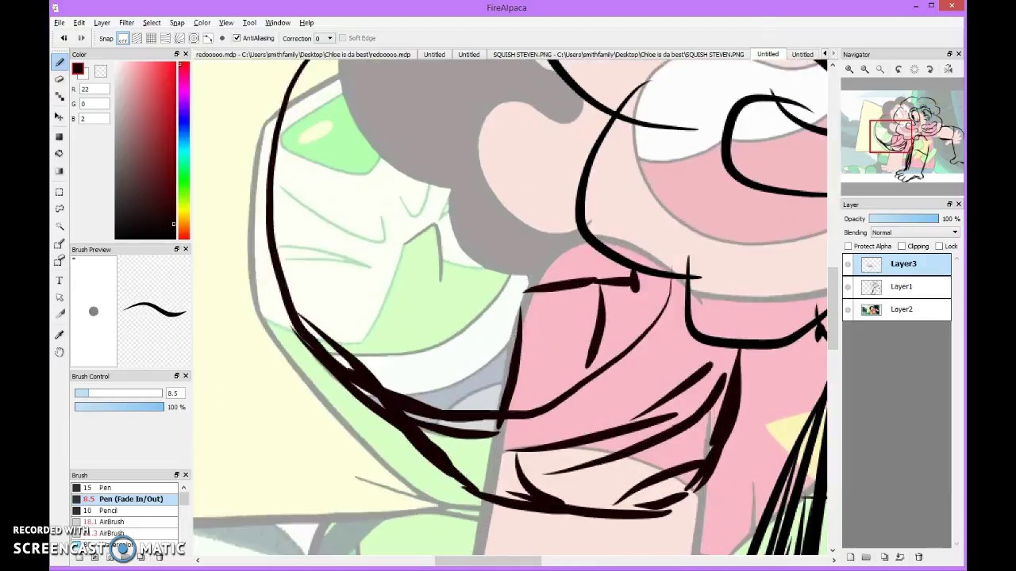
pyautogui.moveTo(359, 316)
pyautogui.mouseDown()
pyautogui.moveTo(474, 288)
pyautogui.moveTo(506, 304)
pyautogui.mouseUp()
pyautogui.moveTo(504, 306)
pyautogui.mouseDown()
pyautogui.moveTo(421, 326)
pyautogui.moveTo(383, 355)
pyautogui.moveTo(406, 295)
pyautogui.moveTo(354, 313)
pyautogui.mouseUp()
pyautogui.moveTo(461, 301); pyautogui.dragTo(368, 358)
pyautogui.hotkey('ctrl', 'z')
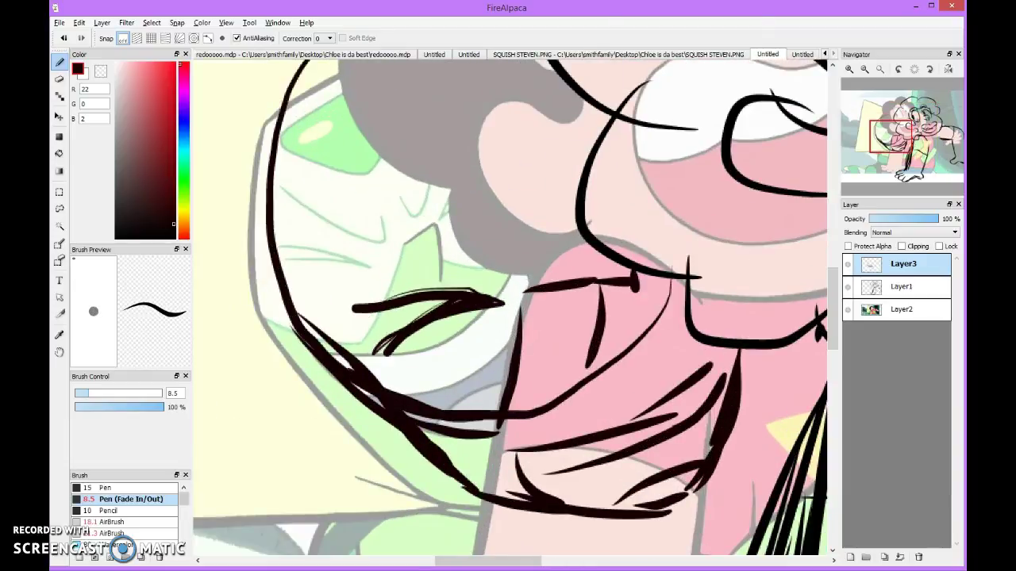
pyautogui.hotkey('ctrl', '-')
pyautogui.hotkey('ctrl', '+')
pyautogui.hotkey('ctrl', '-')
pyautogui.hotkey('ctrl', '-')
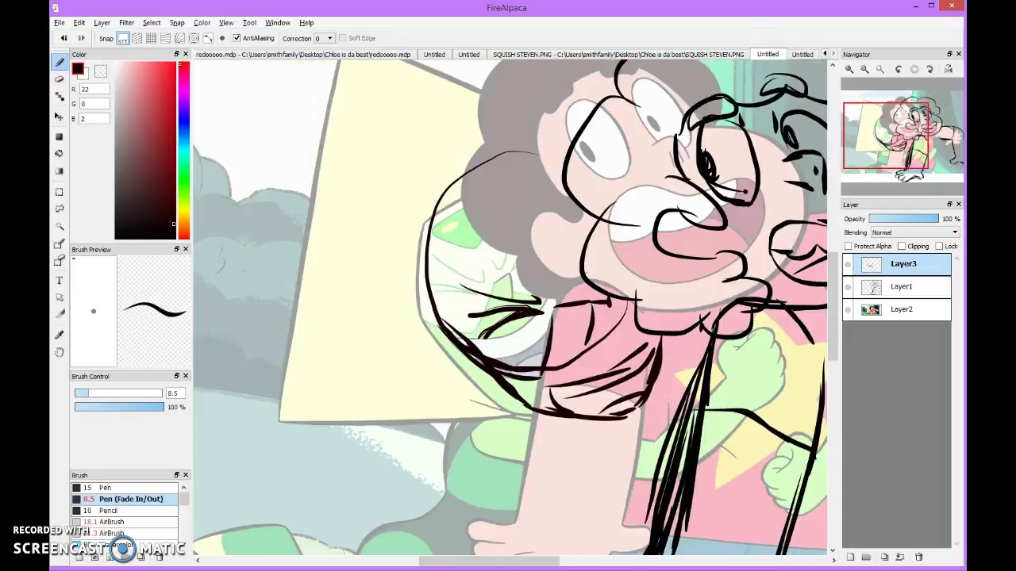
pyautogui.hotkey('ctrl', '+')
pyautogui.hotkey('ctrl', '+')
pyautogui.hotkey('ctrl', '+')
pyautogui.moveTo(405, 231)
pyautogui.mouseDown()
pyautogui.moveTo(490, 167)
pyautogui.moveTo(514, 188)
pyautogui.moveTo(509, 246)
pyautogui.moveTo(484, 268)
pyautogui.moveTo(402, 266)
pyautogui.moveTo(388, 242)
pyautogui.mouseUp()
pyautogui.hotkey('ctrl', '-')
pyautogui.hotkey('ctrl', '+')
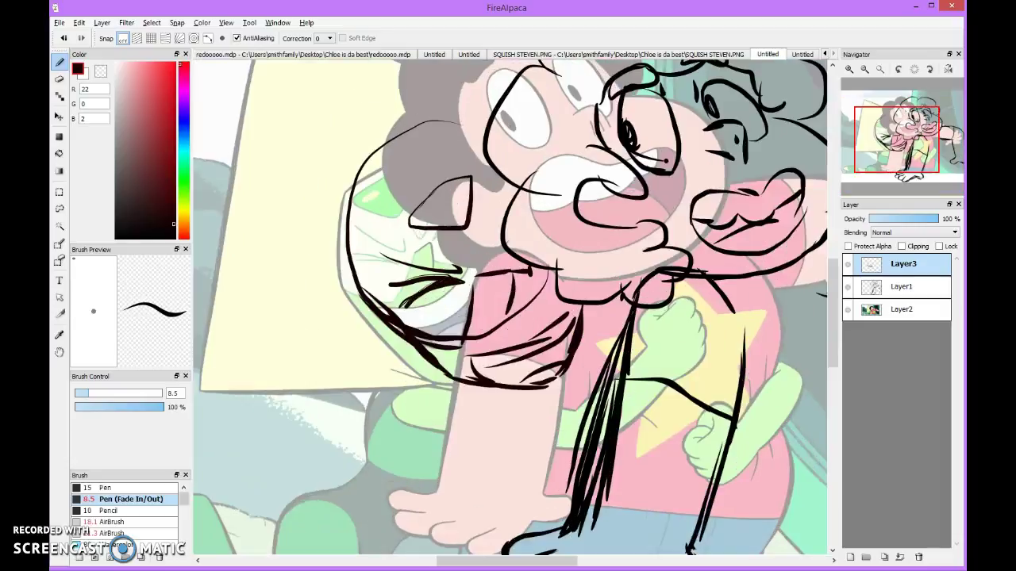
pyautogui.hotkey('ctrl', '+')
pyautogui.click(63, 38)
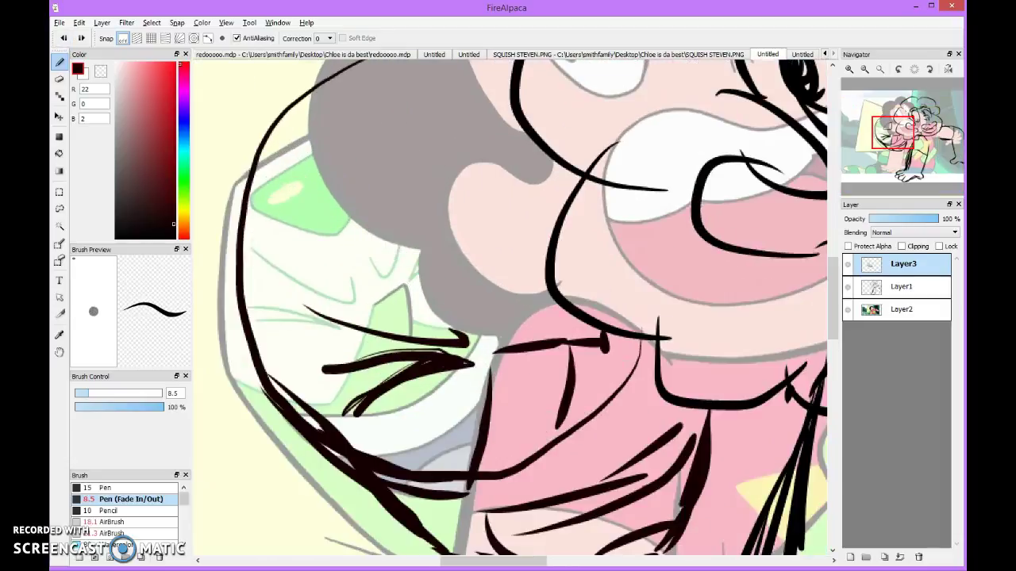
pyautogui.hotkey('ctrl', '-')
pyautogui.hotkey('ctrl', '+')
pyautogui.moveTo(393, 238)
pyautogui.mouseDown()
pyautogui.moveTo(485, 166)
pyautogui.moveTo(475, 270)
pyautogui.moveTo(369, 274)
pyautogui.moveTo(432, 178)
pyautogui.mouseUp()
pyautogui.hotkey('ctrl', 'z')
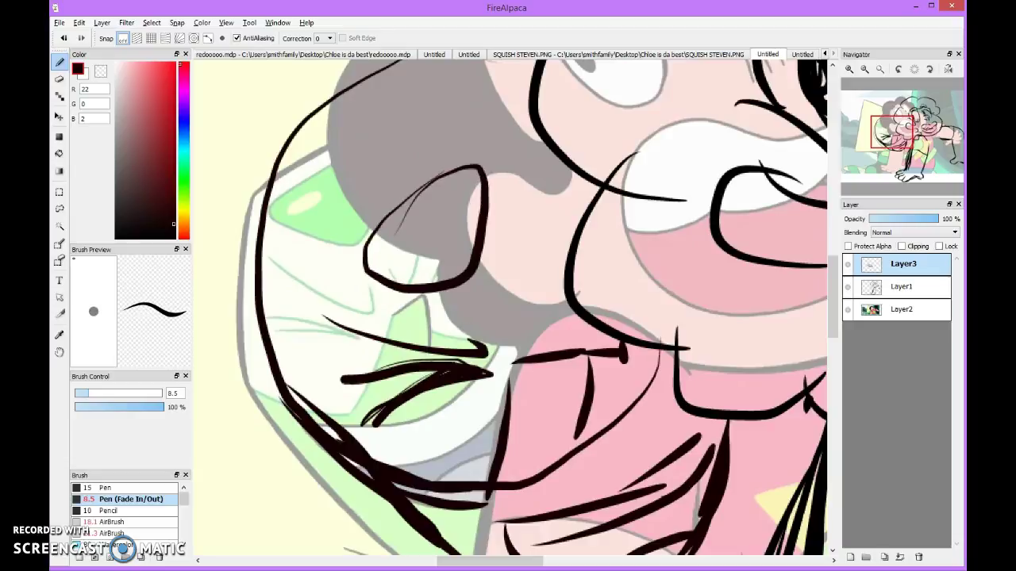
pyautogui.click(64, 37)
# Step: Draw a rounded triangular gem on the green character's forehead and a dark squint mark for the second eye against the boy's curls
pyautogui.moveTo(407, 234)
pyautogui.mouseDown()
pyautogui.moveTo(477, 176)
pyautogui.moveTo(499, 231)
pyautogui.moveTo(466, 296)
pyautogui.moveTo(389, 275)
pyautogui.moveTo(406, 232)
pyautogui.mouseUp()
pyautogui.scroll(-5, 508, 309)
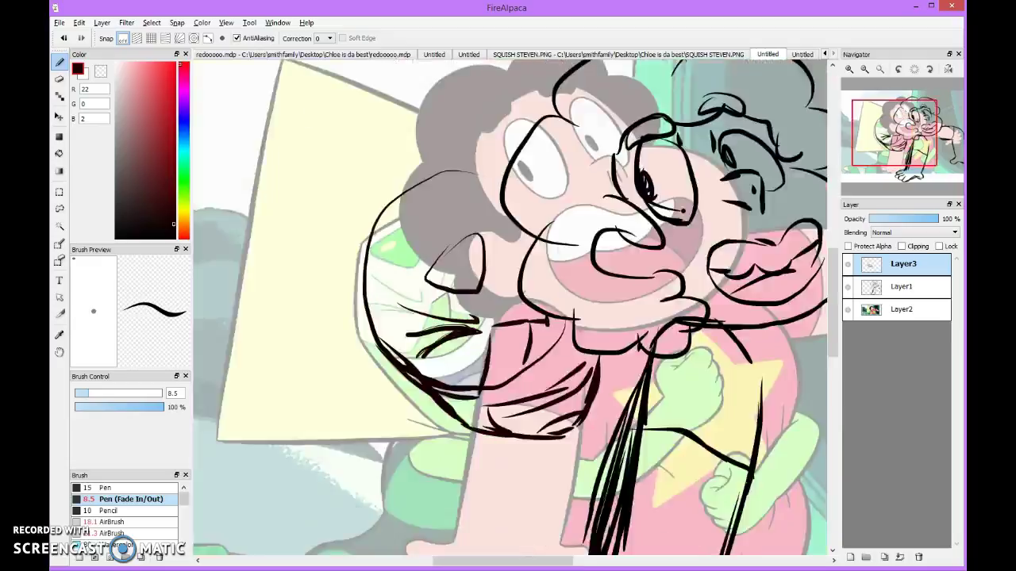
pyautogui.scroll(5, 508, 310)
pyautogui.scroll(2, 493, 293)
pyautogui.moveTo(500, 260)
pyautogui.mouseDown()
pyautogui.moveTo(479, 334)
pyautogui.moveTo(538, 203)
pyautogui.moveTo(492, 295)
pyautogui.moveTo(538, 290)
pyautogui.moveTo(499, 318)
pyautogui.moveTo(537, 278)
pyautogui.moveTo(492, 321)
pyautogui.mouseUp()
pyautogui.hotkey('ctrl', 'z')
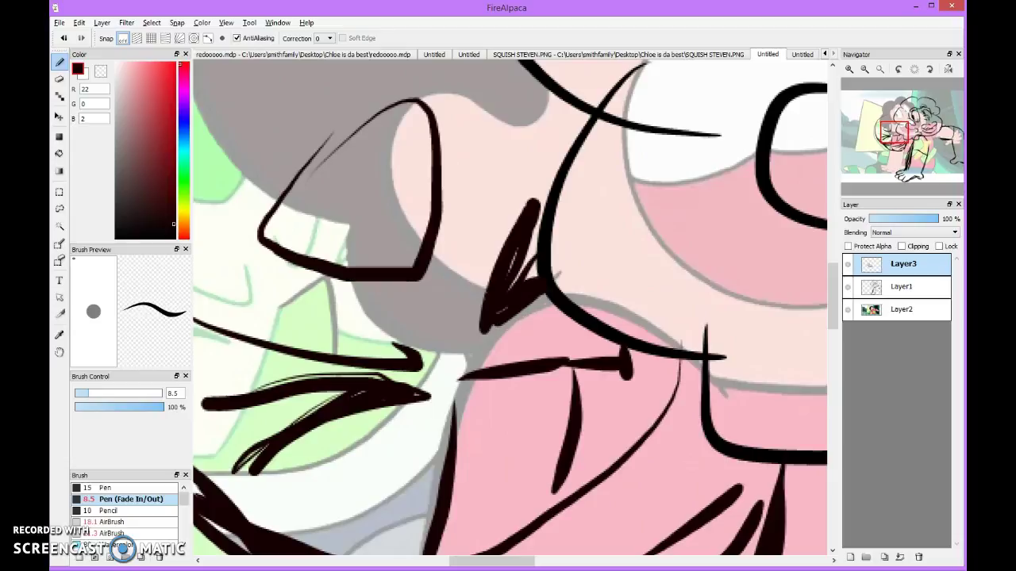
pyautogui.scroll(-2, 532, 278)
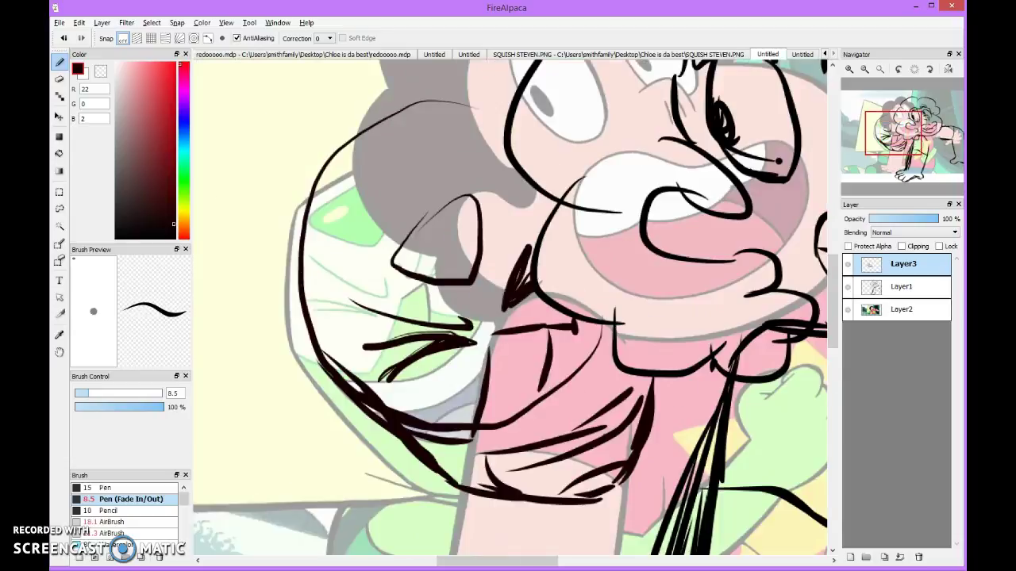
pyautogui.scroll(2, 515, 285)
pyautogui.moveTo(525, 240); pyautogui.dragTo(479, 311)
pyautogui.hotkey('ctrl', 'z')
pyautogui.moveTo(528, 193); pyautogui.dragTo(513, 259)
pyautogui.scroll(-2, 515, 286)
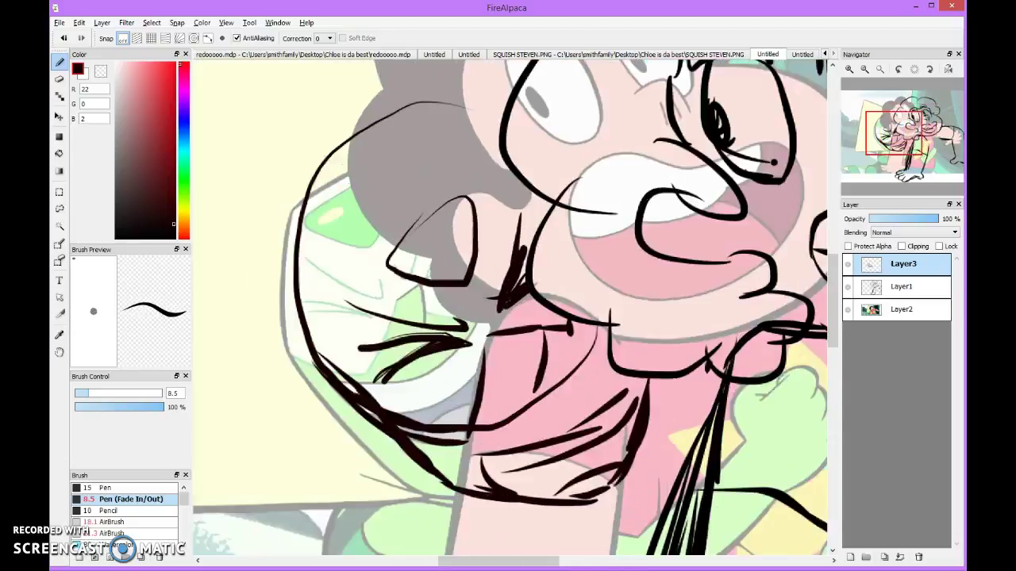
# Step: Add short diagonal and vertical strokes connecting the green character's mouth corner to the jaw line
pyautogui.scroll(-4, 508, 309)
pyautogui.scroll(3, 508, 309)
pyautogui.scroll(1, 476, 333)
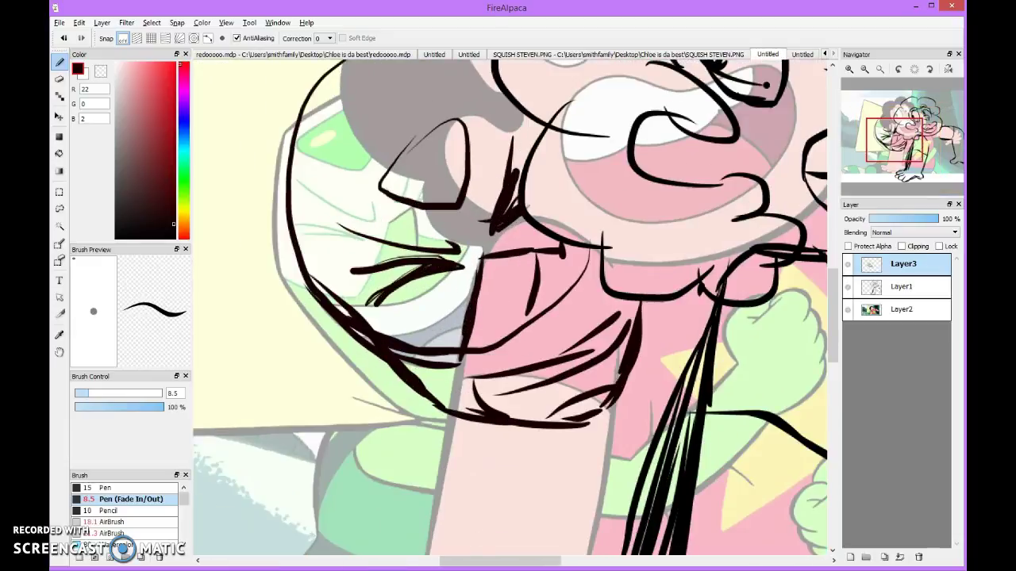
pyautogui.scroll(-2, 566, 251)
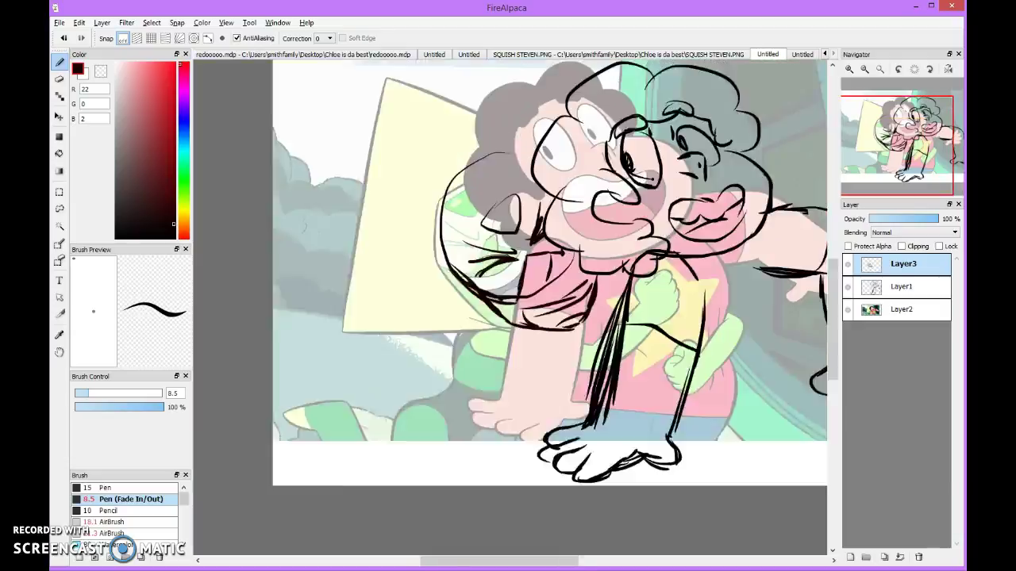
pyautogui.scroll(4, 373, 258)
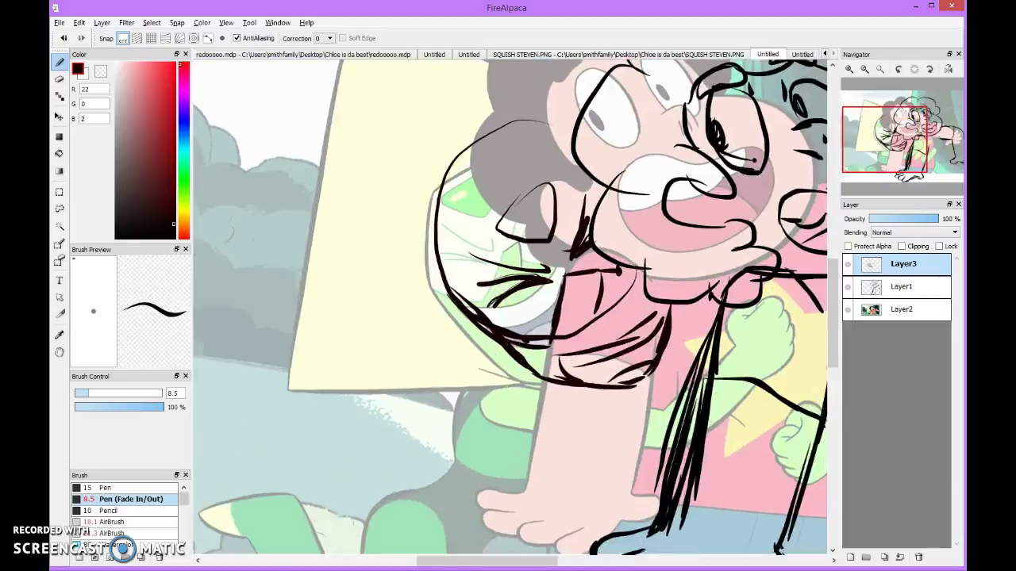
pyautogui.moveTo(584, 345); pyautogui.dragTo(539, 389)
pyautogui.moveTo(579, 346); pyautogui.dragTo(587, 405)
pyautogui.moveTo(508, 302); pyautogui.dragTo(528, 274)
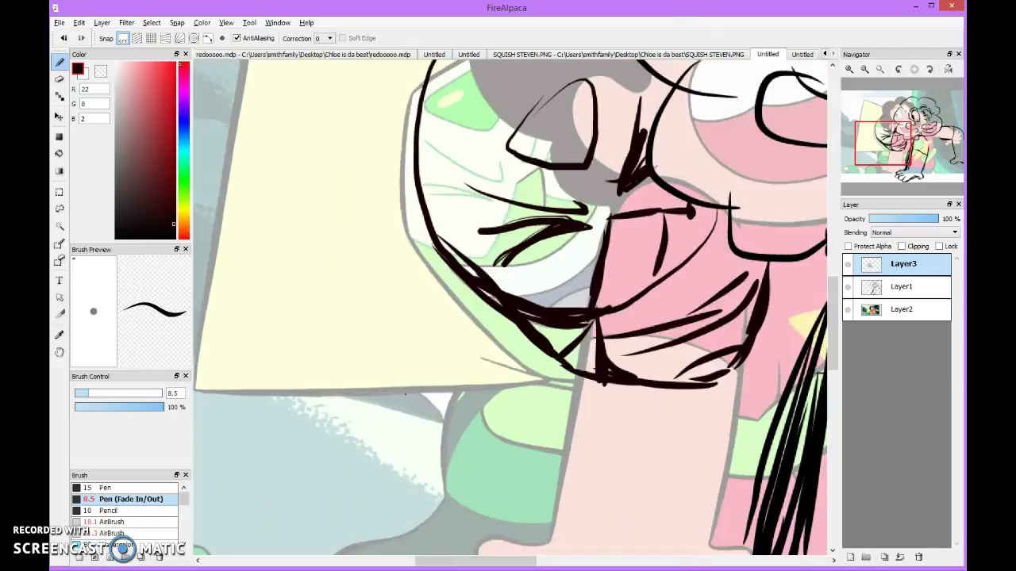
# Step: Draw two long, nearly horizontal strokes below the green character's jaw for the lower edge of the yellow hair shape
pyautogui.moveTo(405, 395); pyautogui.dragTo(670, 402)
pyautogui.moveTo(413, 411); pyautogui.dragTo(641, 401)
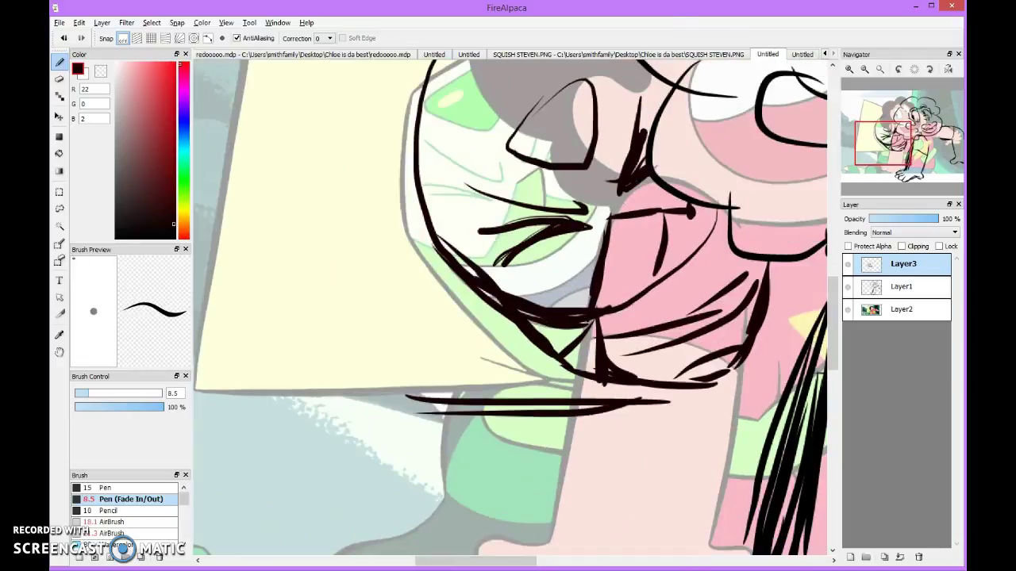
pyautogui.scroll(-3, 516, 309)
# Step: Sketch the angular visor edge inside the green character's head outline, up the side and across the top to the boy's curls
pyautogui.scroll(3, 635, 277)
pyautogui.moveTo(489, 245); pyautogui.dragTo(483, 313)
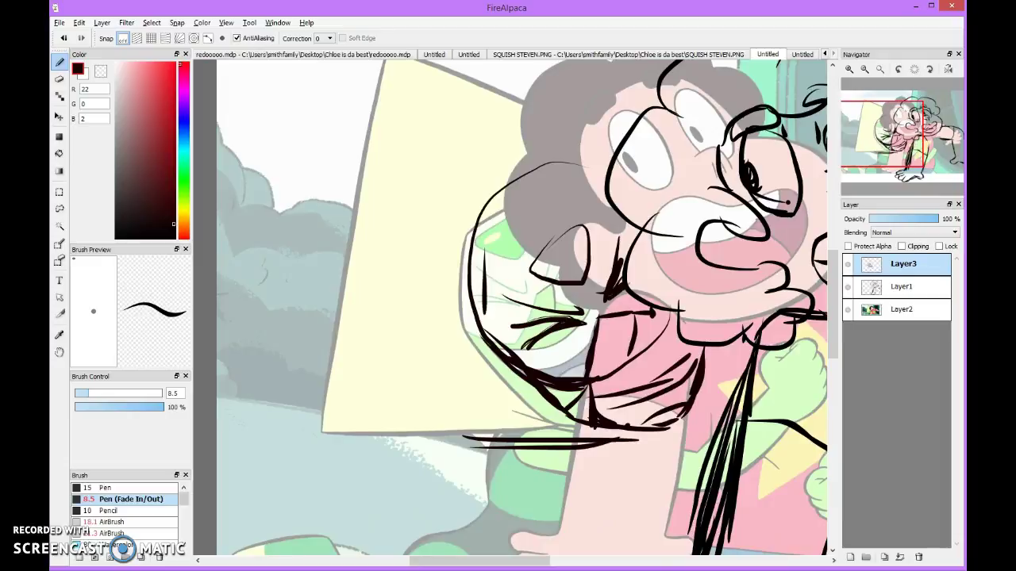
pyautogui.moveTo(476, 259); pyautogui.dragTo(528, 187)
pyautogui.moveTo(493, 239)
pyautogui.mouseDown()
pyautogui.moveTo(544, 194)
pyautogui.moveTo(604, 194)
pyautogui.mouseUp()
pyautogui.scroll(-3, 516, 310)
pyautogui.scroll(3, 516, 309)
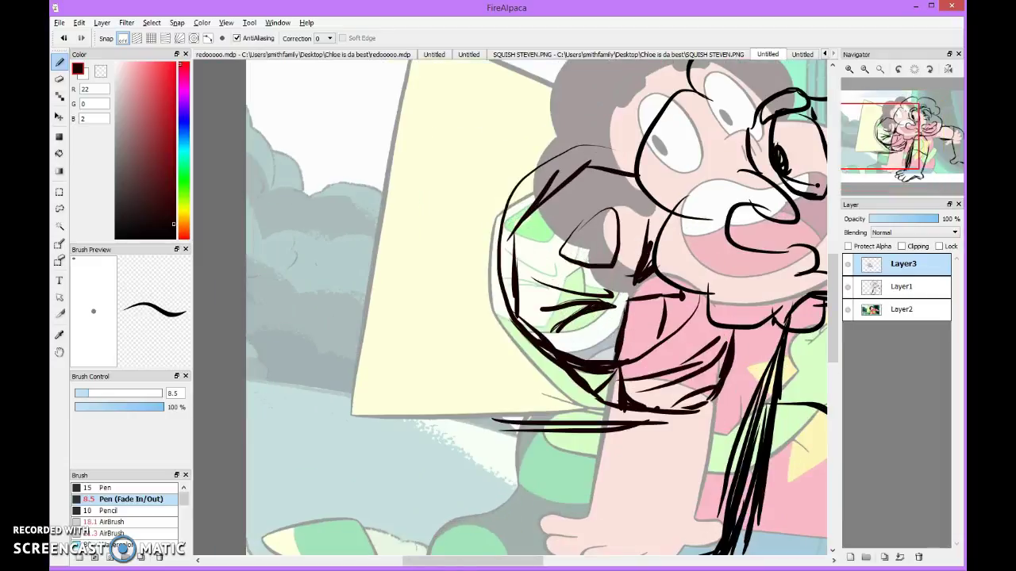
# Step: Draw two slanted strokes for the yellow shape's outer edge, extend its lower edge to meet them, and add a short diagonal at the corner
pyautogui.moveTo(427, 165); pyautogui.dragTo(380, 373)
pyautogui.moveTo(432, 210); pyautogui.dragTo(389, 474)
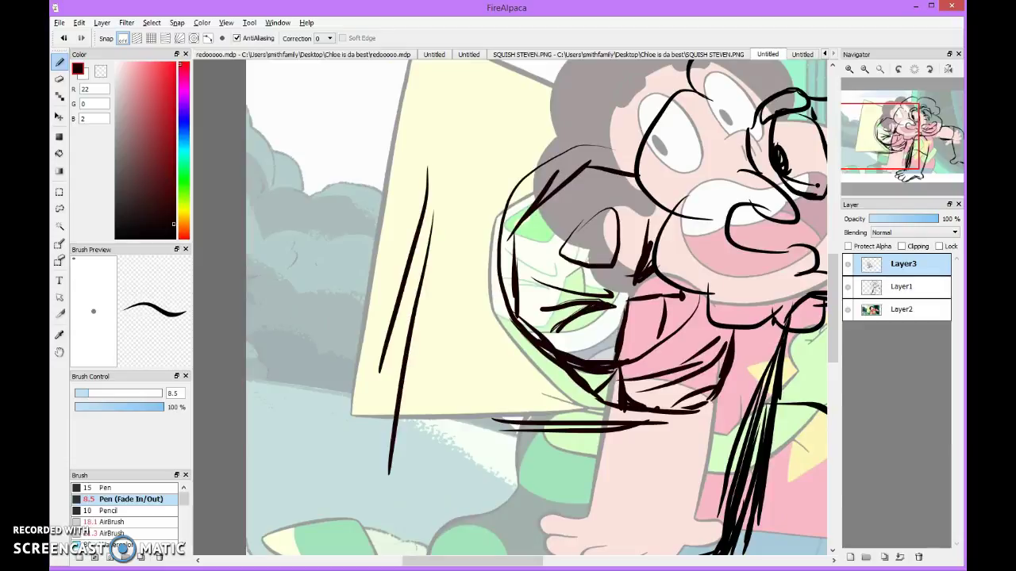
pyautogui.moveTo(382, 410); pyautogui.dragTo(627, 466)
pyautogui.scroll(-1, 516, 309)
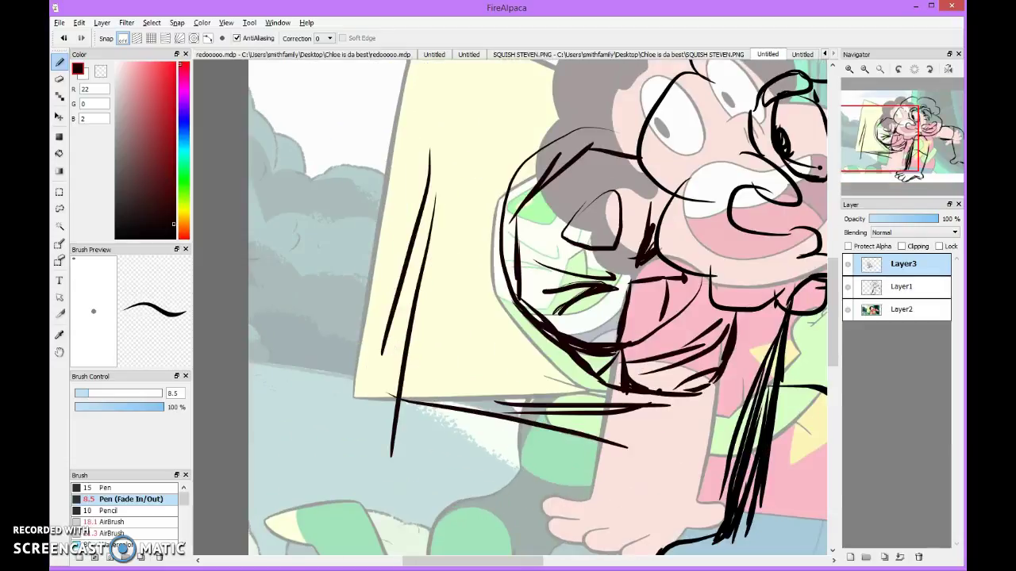
pyautogui.click(63, 37)
pyautogui.hotkey('ctrl', 'y')
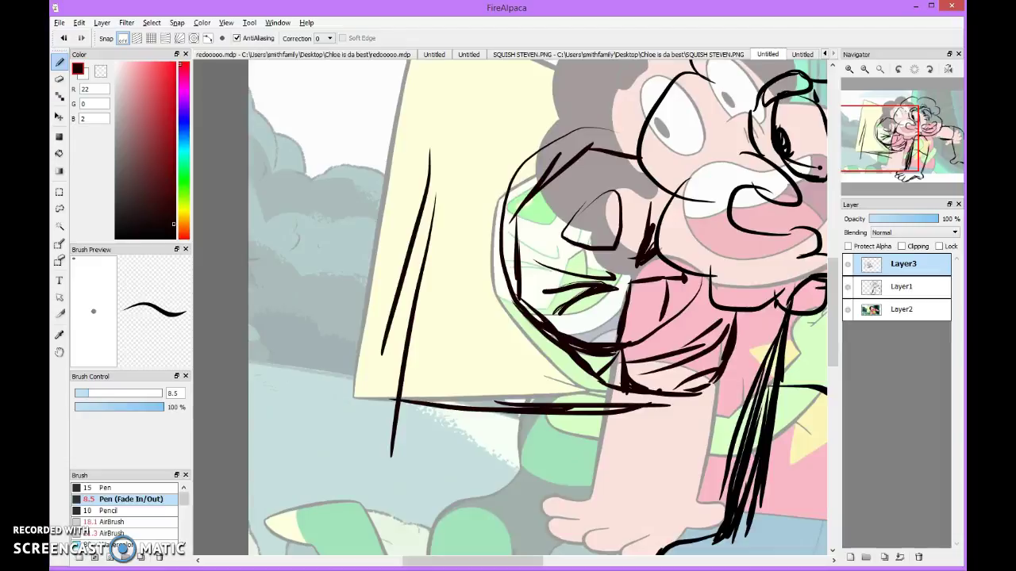
pyautogui.moveTo(400, 397); pyautogui.dragTo(471, 344)
pyautogui.scroll(-3, 516, 310)
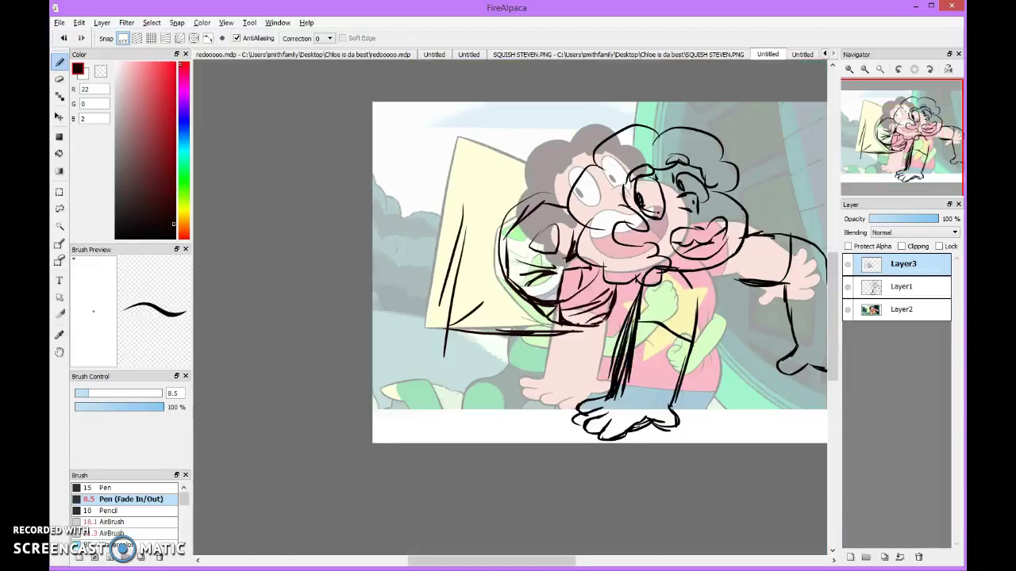
# Step: Hide the reference image on Layer2 and inspect the green character's mouth and jaw lines up close
pyautogui.click(847, 309)
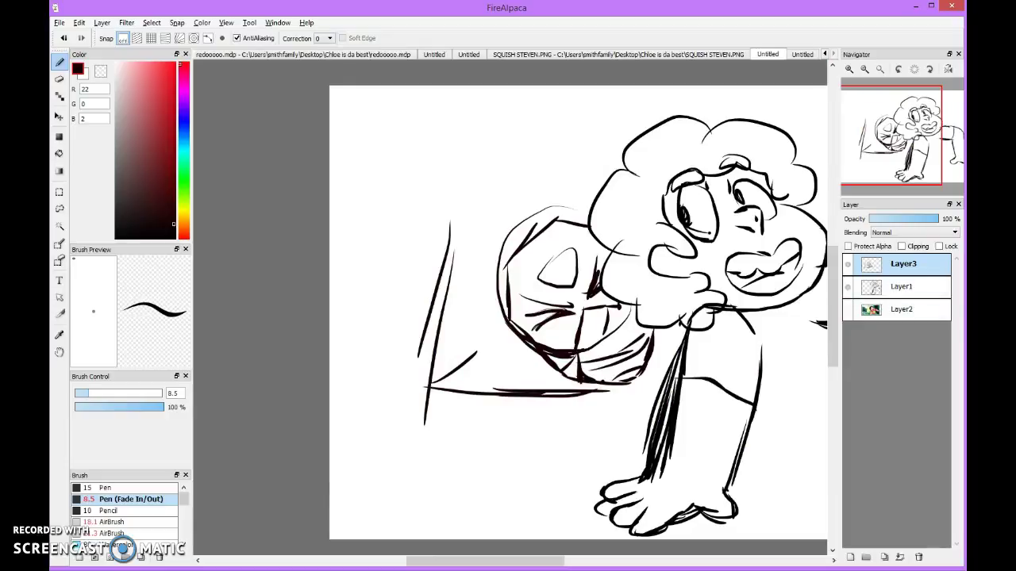
pyautogui.scroll(5, 516, 309)
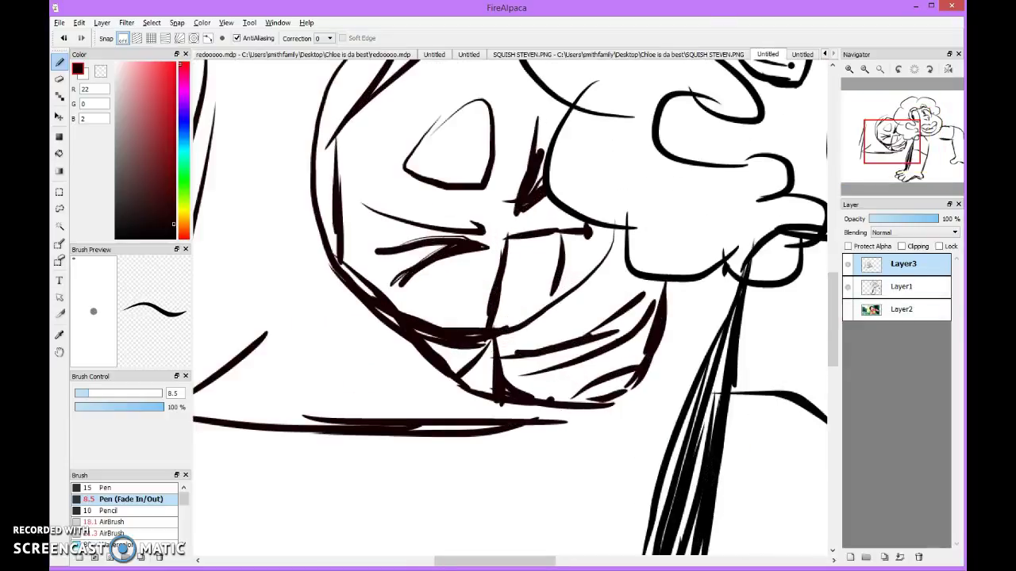
pyautogui.scroll(-5, 516, 309)
pyautogui.scroll(7, 476, 334)
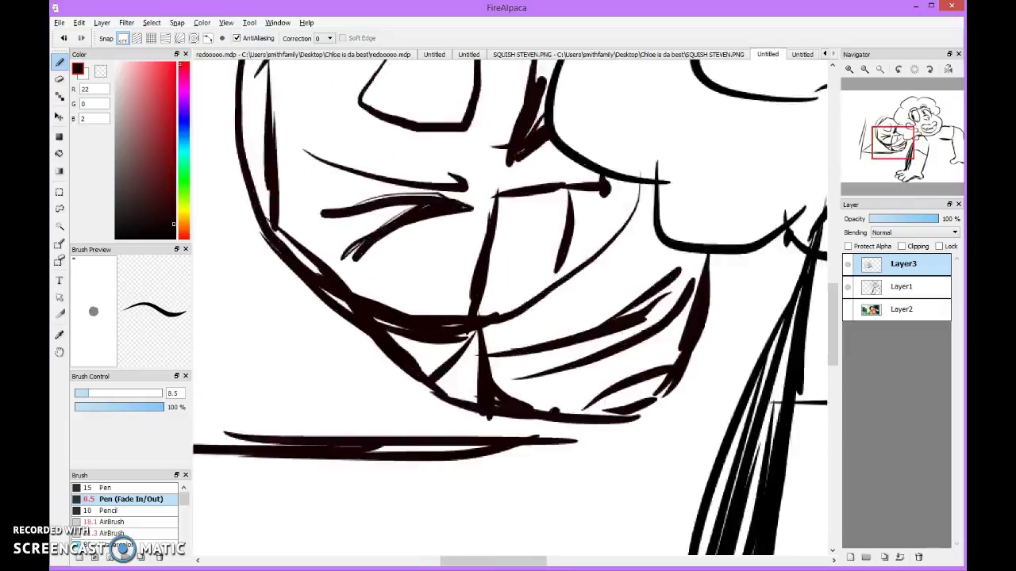
# Step: Erase the thick vertical line between the green character's chin and mouth corner with the eraser at size 8.8
pyautogui.press('e')
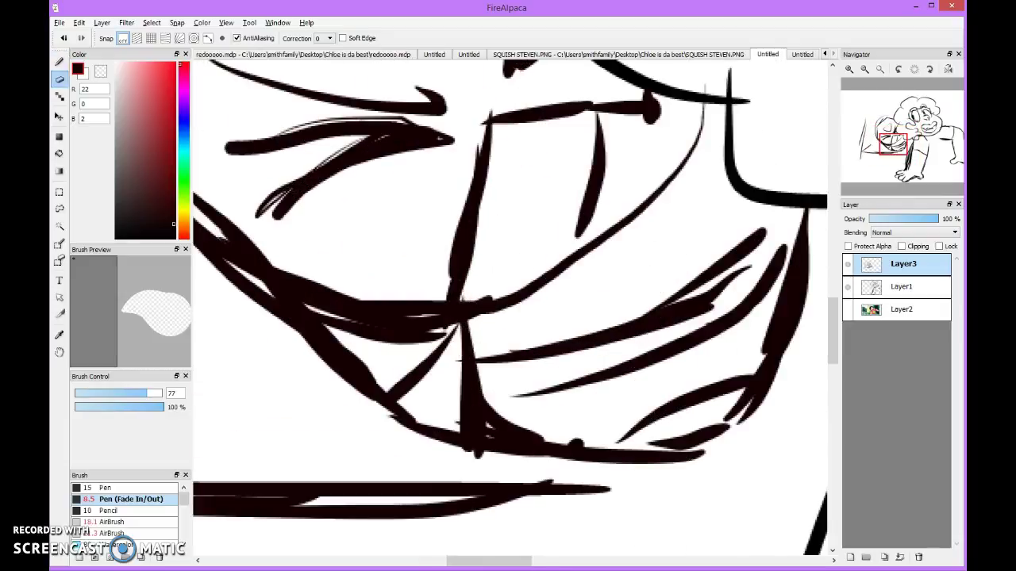
pyautogui.press('b')
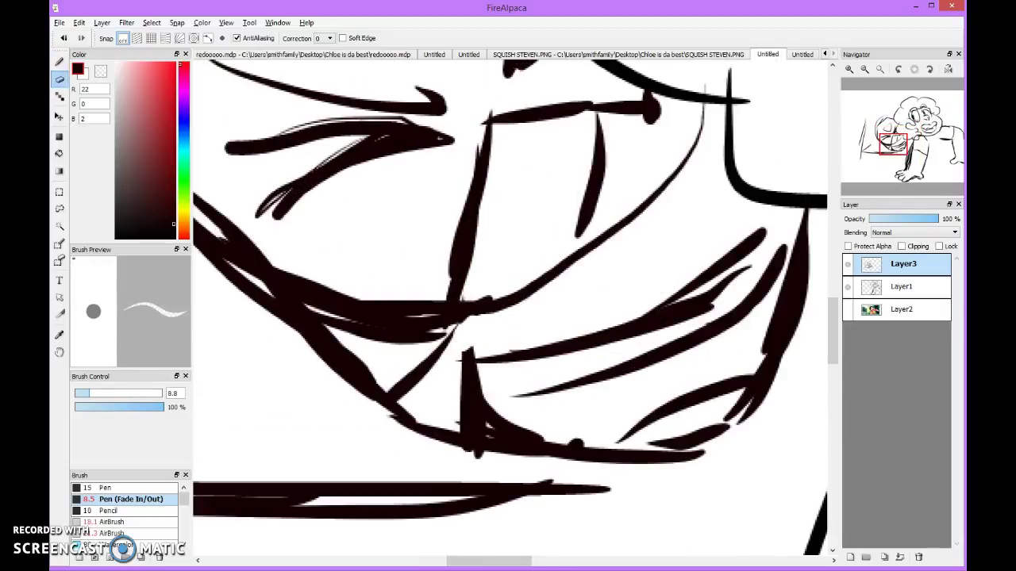
pyautogui.scroll(-5, 464, 357)
pyautogui.scroll(2, 464, 357)
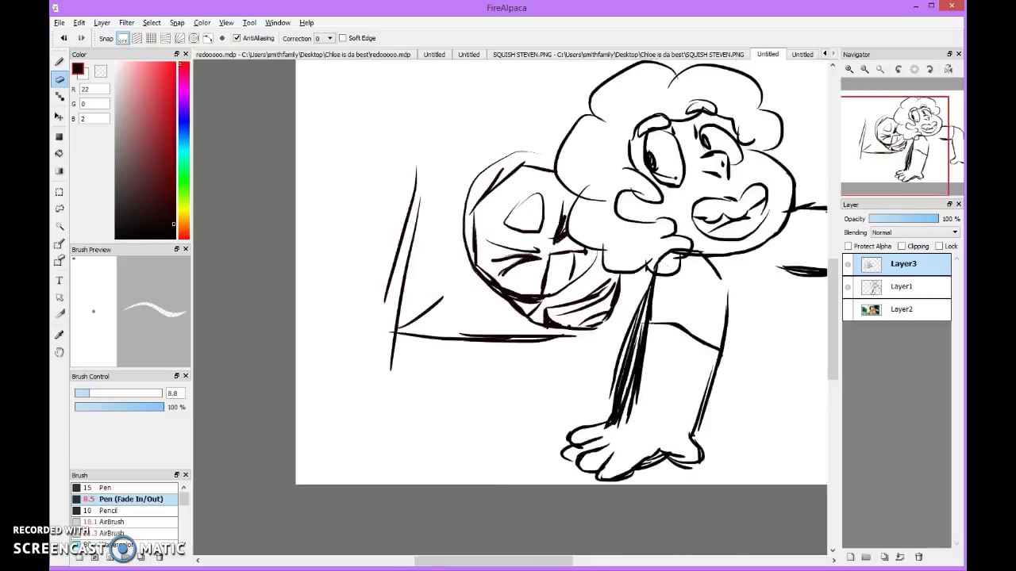
pyautogui.scroll(4, 526, 302)
pyautogui.moveTo(514, 270)
pyautogui.mouseDown()
pyautogui.moveTo(519, 305)
pyautogui.moveTo(555, 343)
pyautogui.mouseUp()
pyautogui.scroll(-3, 512, 309)
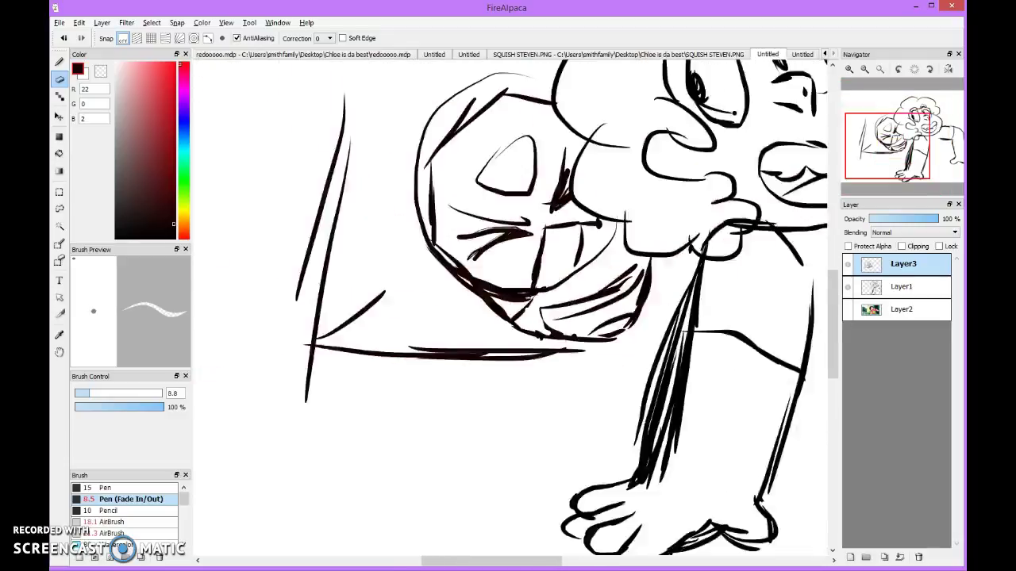
# Step: Show the reference image on Layer2 again and switch back to the pen brush
pyautogui.scroll(-2, 511, 310)
pyautogui.scroll(1, 512, 309)
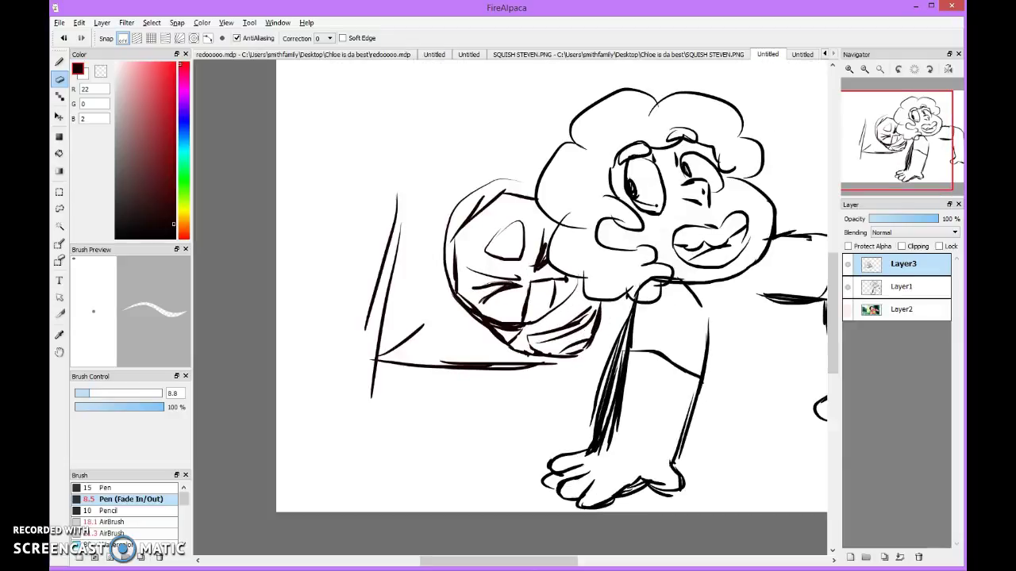
pyautogui.scroll(-2, 551, 289)
pyautogui.scroll(2, 552, 289)
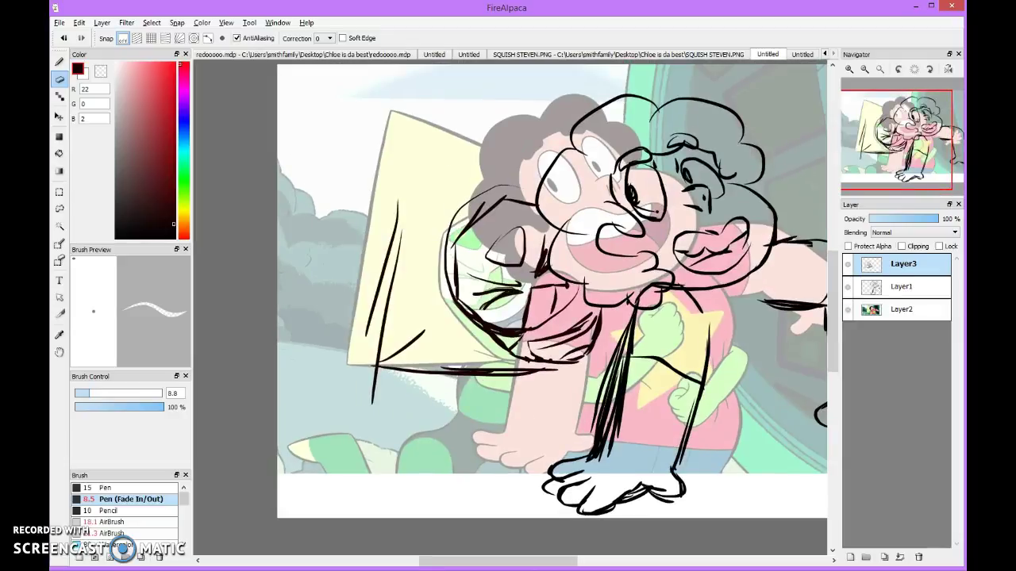
pyautogui.press('b')
pyautogui.scroll(-1, 551, 290)
pyautogui.scroll(1, 551, 290)
pyautogui.moveTo(410, 272)
pyautogui.mouseDown()
pyautogui.moveTo(432, 166)
pyautogui.moveTo(458, 191)
pyautogui.mouseUp()
pyautogui.scroll(-1, 551, 290)
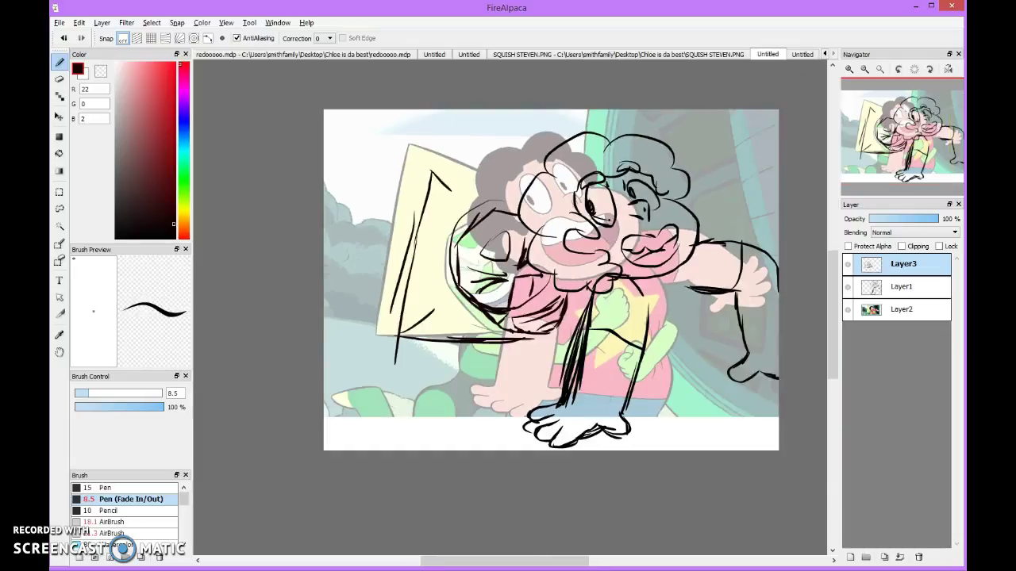
pyautogui.scroll(2, 551, 290)
pyautogui.hotkey('ctrl', 'z')
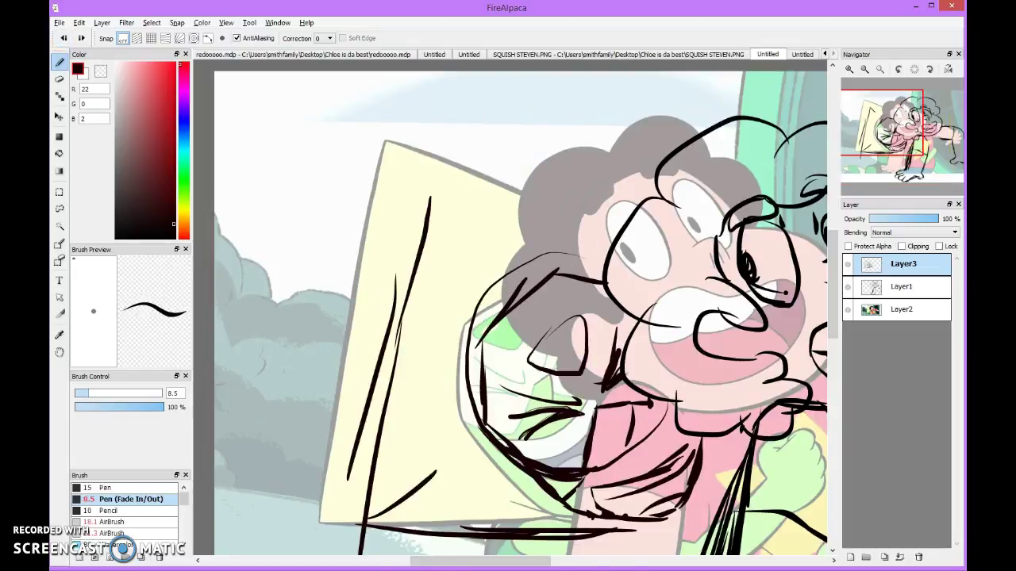
# Step: Extend the yellow shape's outer edge to a crossed upper corner and draw its slanted top edge to the boy's curls
pyautogui.moveTo(429, 225); pyautogui.dragTo(460, 153)
pyautogui.moveTo(416, 230); pyautogui.dragTo(437, 147)
pyautogui.moveTo(437, 148)
pyautogui.mouseDown()
pyautogui.moveTo(463, 220)
pyautogui.moveTo(512, 181)
pyautogui.moveTo(554, 196)
pyautogui.mouseUp()
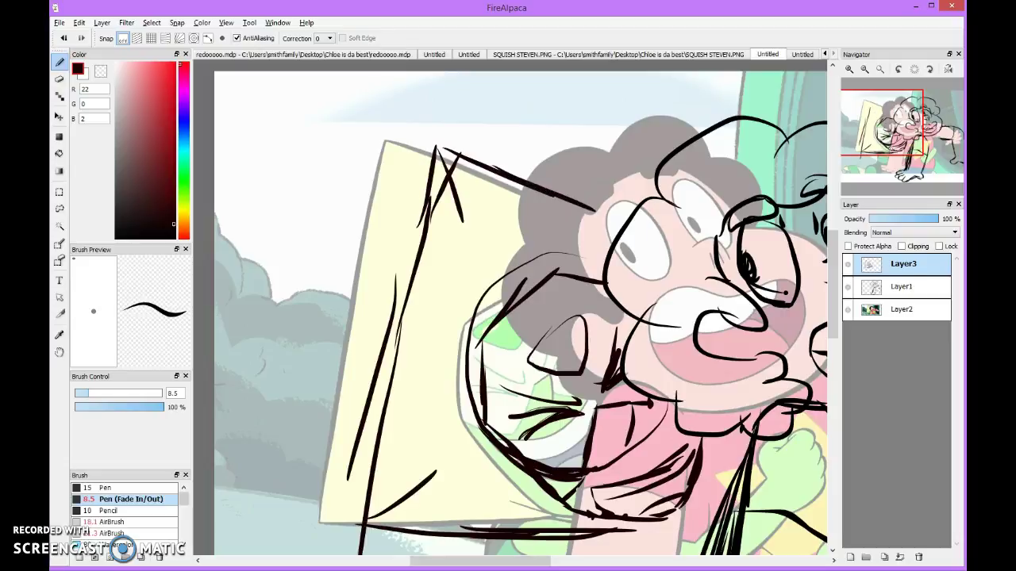
# Step: Add a short slanted stroke under the boy's chin, between the green character's jaw and the boy's supporting arm
pyautogui.scroll(-3, 649, 227)
pyautogui.scroll(2, 649, 228)
pyautogui.scroll(3, 567, 335)
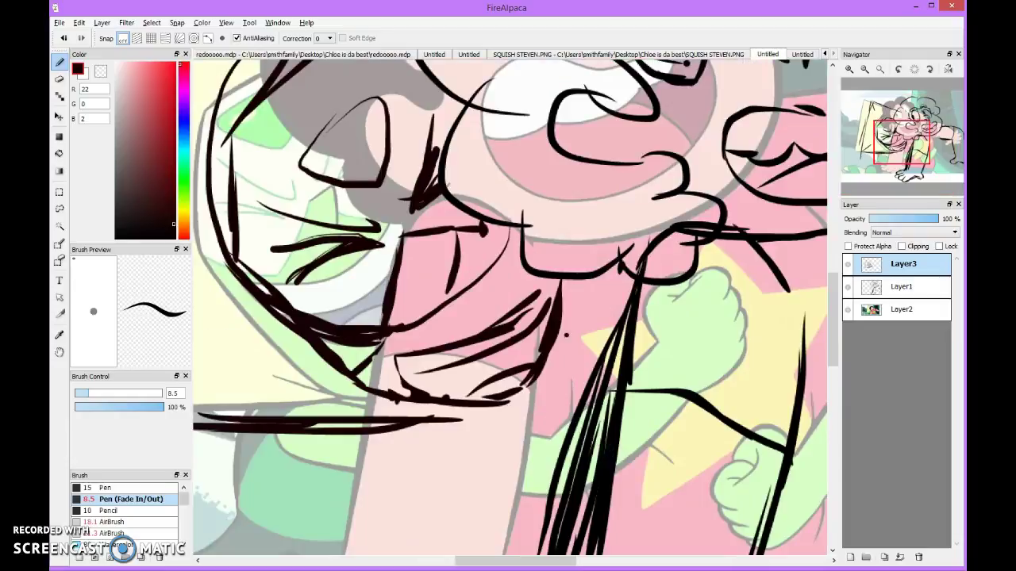
pyautogui.scroll(-4, 567, 335)
pyautogui.scroll(3, 558, 335)
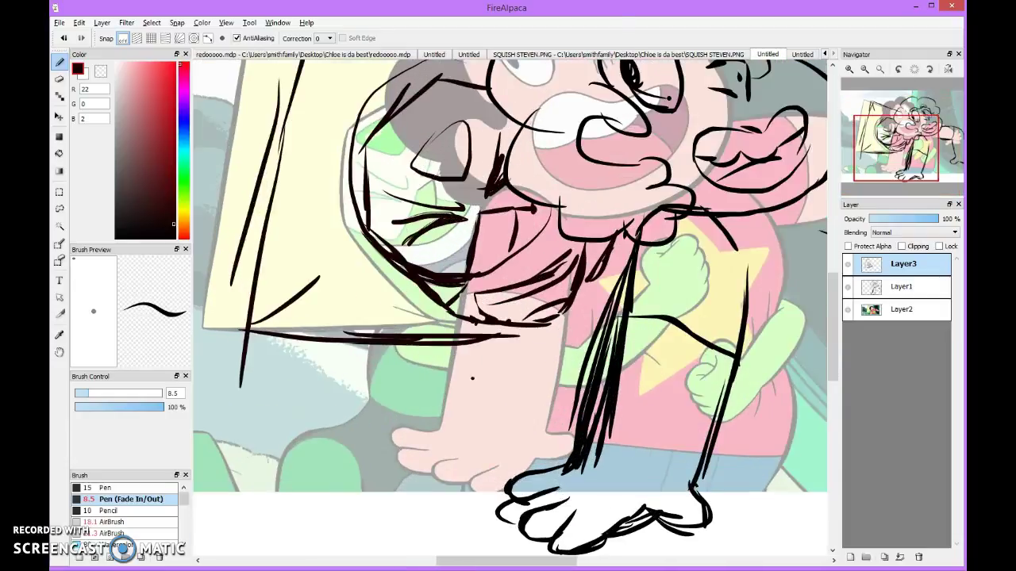
# Step: Sketch the green character's rounded upper arm below the jaw, with its two edges running behind the boy's supporting arm
pyautogui.moveTo(472, 378)
pyautogui.mouseDown()
pyautogui.moveTo(501, 334)
pyautogui.moveTo(581, 345)
pyautogui.mouseUp()
pyautogui.moveTo(482, 350)
pyautogui.mouseDown()
pyautogui.moveTo(480, 395)
pyautogui.moveTo(573, 417)
pyautogui.mouseUp()
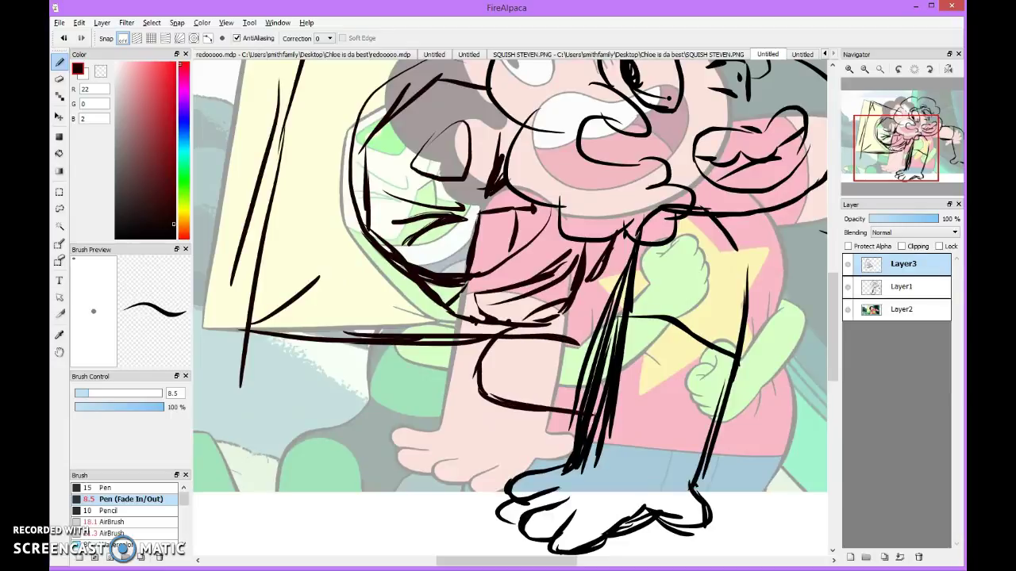
pyautogui.scroll(-4, 508, 309)
pyautogui.scroll(3, 476, 262)
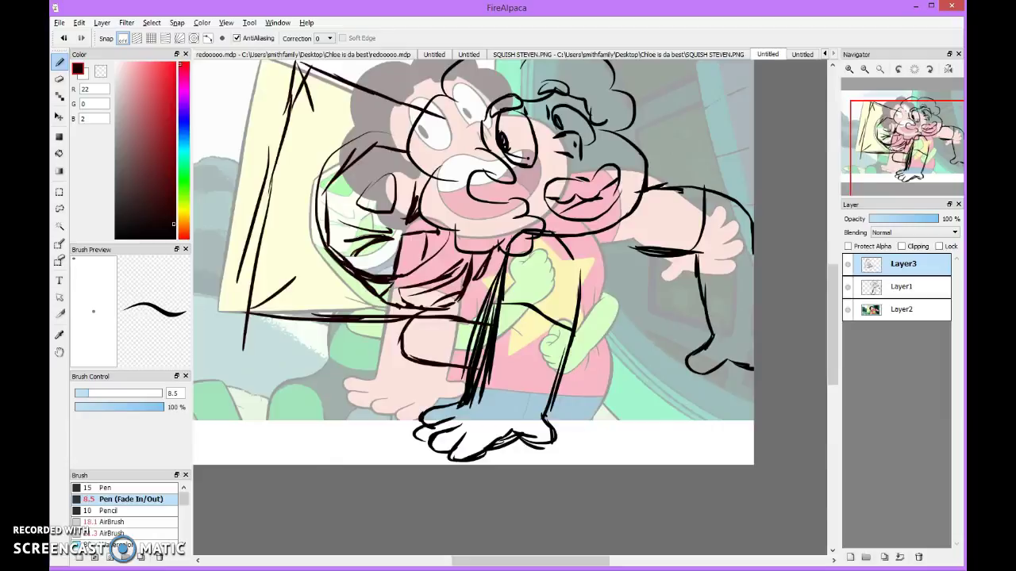
# Step: Continue the green character's arm on the far side of the boy's arm with short, nearly horizontal upper and lower strokes
pyautogui.scroll(2, 575, 347)
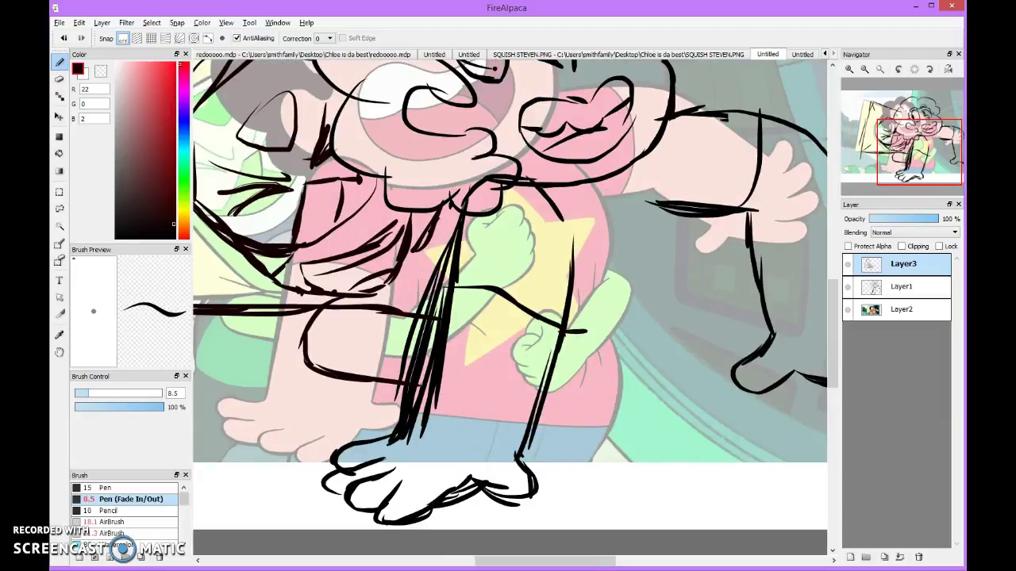
pyautogui.moveTo(548, 389); pyautogui.dragTo(588, 390)
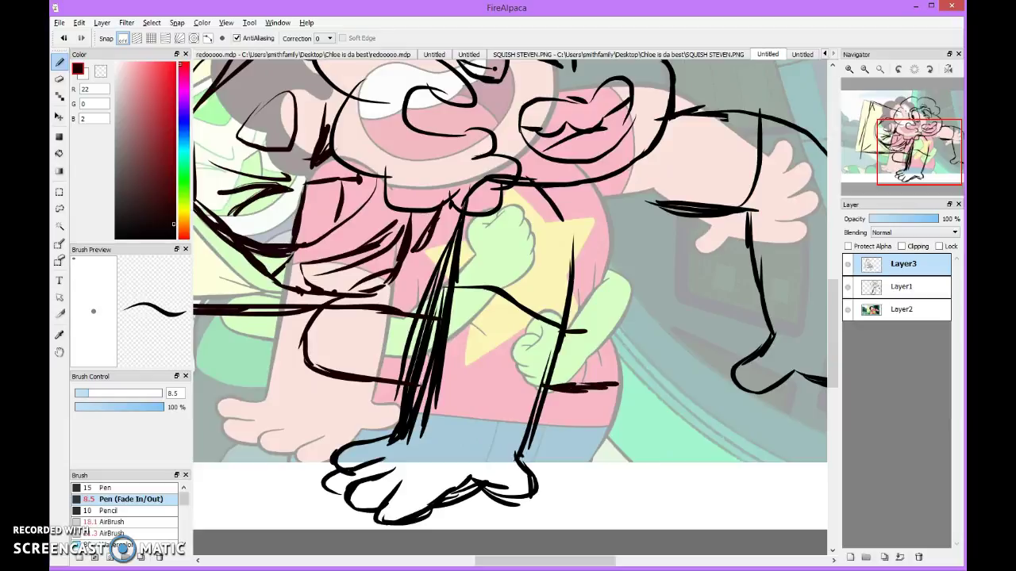
pyautogui.scroll(-3, 509, 301)
pyautogui.scroll(5, 509, 301)
pyautogui.scroll(-3, 510, 302)
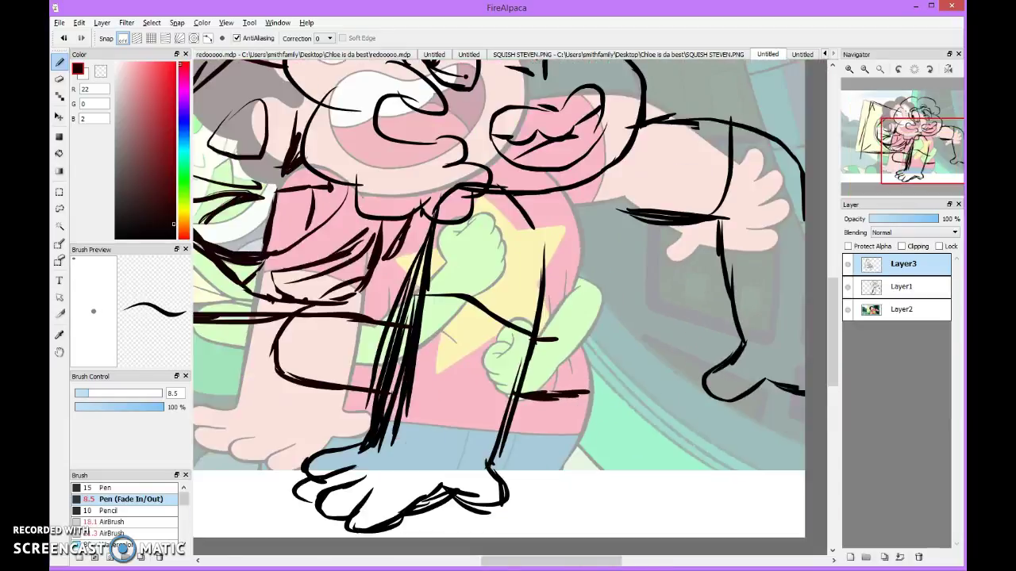
pyautogui.scroll(2, 509, 302)
pyautogui.scroll(-2, 509, 302)
pyautogui.moveTo(487, 423); pyautogui.dragTo(541, 429)
# Step: Draw the inner edge of the green character's raised forearm, then sketch the thumb and the rounded top of the hand
pyautogui.scroll(3, 510, 302)
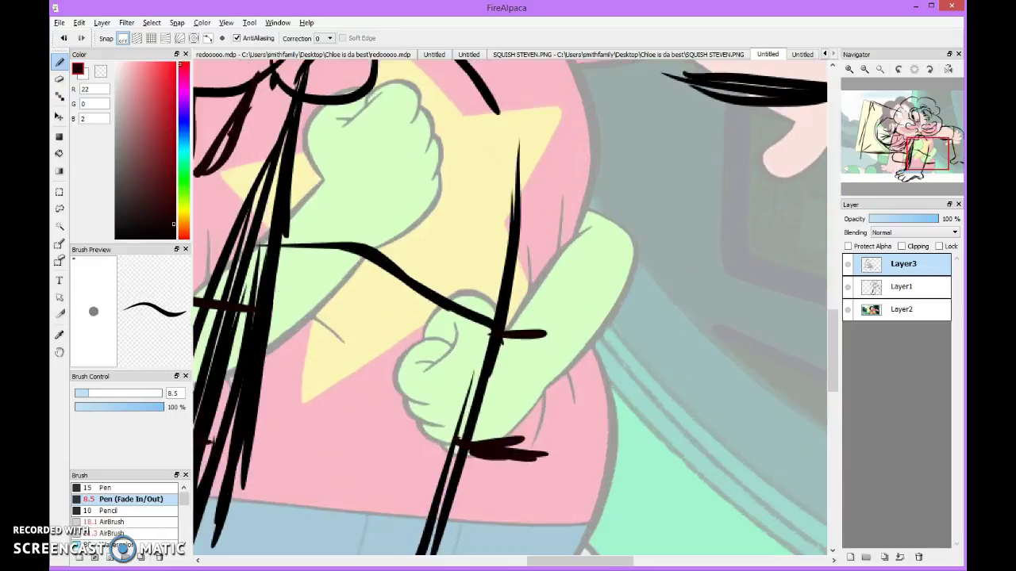
pyautogui.scroll(2, 509, 302)
pyautogui.moveTo(490, 392); pyautogui.dragTo(570, 248)
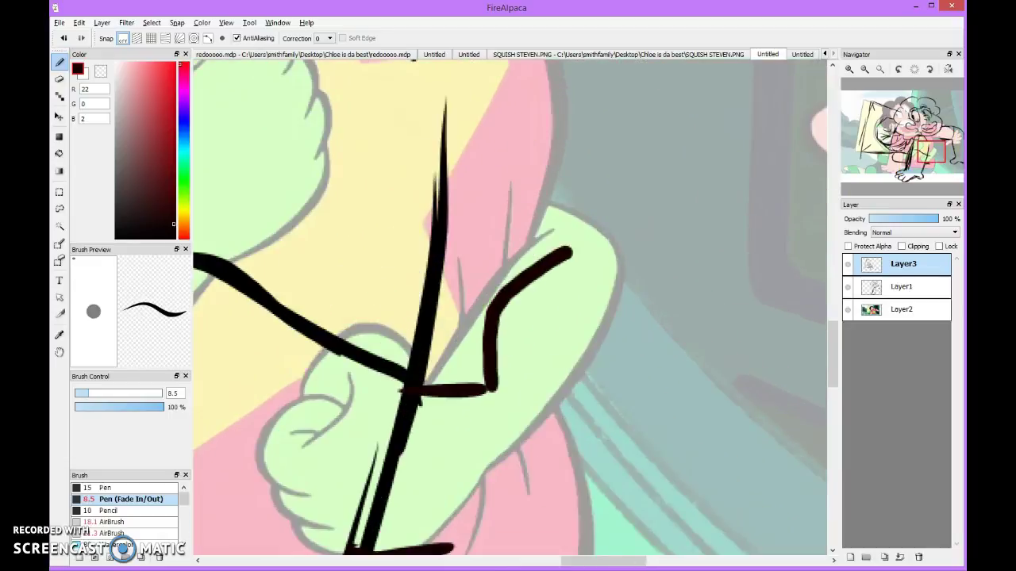
pyautogui.scroll(-3, 510, 302)
pyautogui.scroll(3, 509, 302)
pyautogui.click(568, 299)
pyautogui.moveTo(519, 332)
pyautogui.mouseDown()
pyautogui.moveTo(559, 336)
pyautogui.moveTo(596, 304)
pyautogui.mouseUp()
pyautogui.hotkey('ctrl', 'z')
pyautogui.moveTo(526, 334)
pyautogui.mouseDown()
pyautogui.moveTo(595, 306)
pyautogui.moveTo(572, 317)
pyautogui.moveTo(586, 269)
pyautogui.moveTo(635, 280)
pyautogui.moveTo(641, 340)
pyautogui.mouseUp()
pyautogui.hotkey('ctrl', 'z')
pyautogui.hotkey('ctrl', 'z')
pyautogui.scroll(-2, 508, 309)
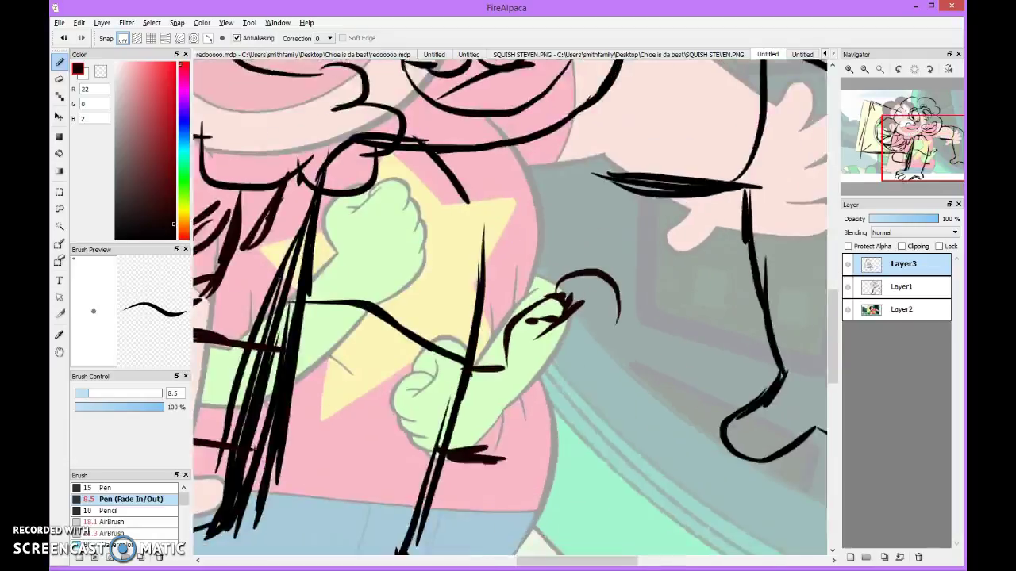
# Step: Add the curled fingers to the green character's hand and curve the forearm's outer edge down to the lower arm stroke
pyautogui.scroll(2, 508, 310)
pyautogui.moveTo(595, 273)
pyautogui.mouseDown()
pyautogui.moveTo(613, 270)
pyautogui.moveTo(653, 396)
pyautogui.moveTo(556, 460)
pyautogui.moveTo(463, 485)
pyautogui.moveTo(576, 438)
pyautogui.mouseUp()
pyautogui.scroll(-2, 508, 310)
pyautogui.scroll(2, 508, 309)
pyautogui.moveTo(514, 290); pyautogui.dragTo(574, 367)
pyautogui.scroll(-4, 507, 309)
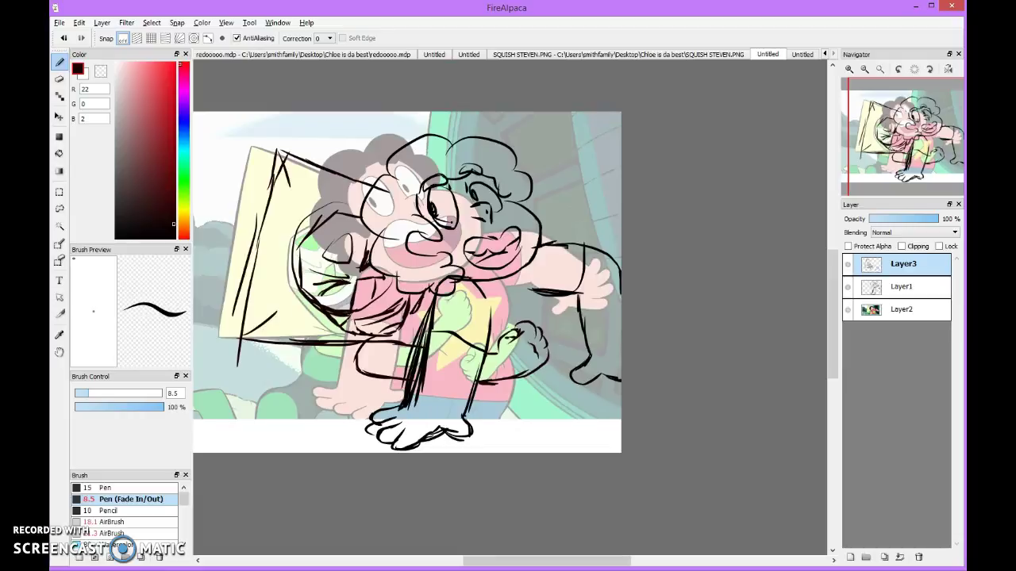
# Step: Compare the green character's new forearm and hand with the reference image and the rest of the sketch
pyautogui.scroll(1, 462, 373)
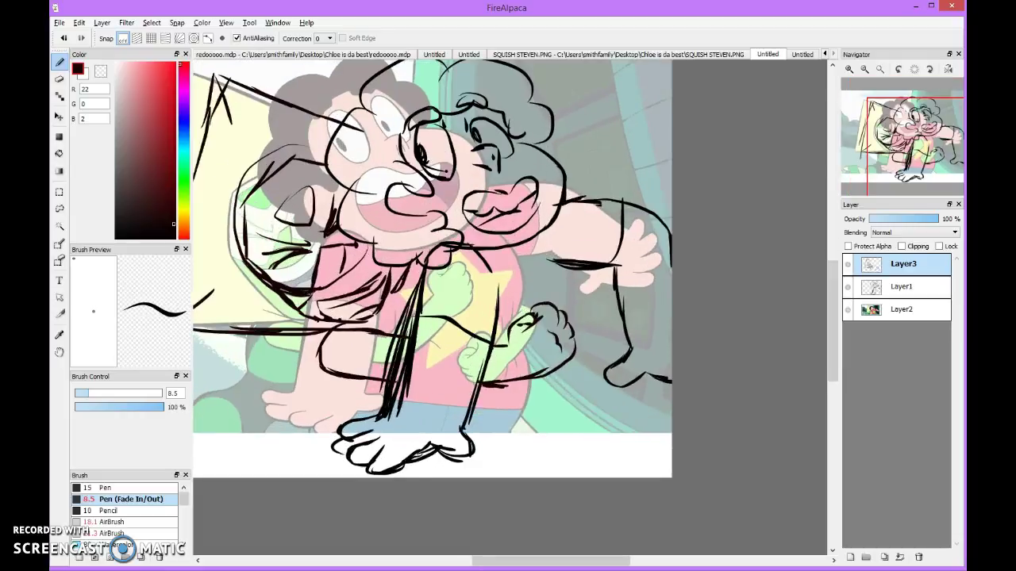
pyautogui.scroll(-1, 462, 373)
pyautogui.scroll(3, 462, 373)
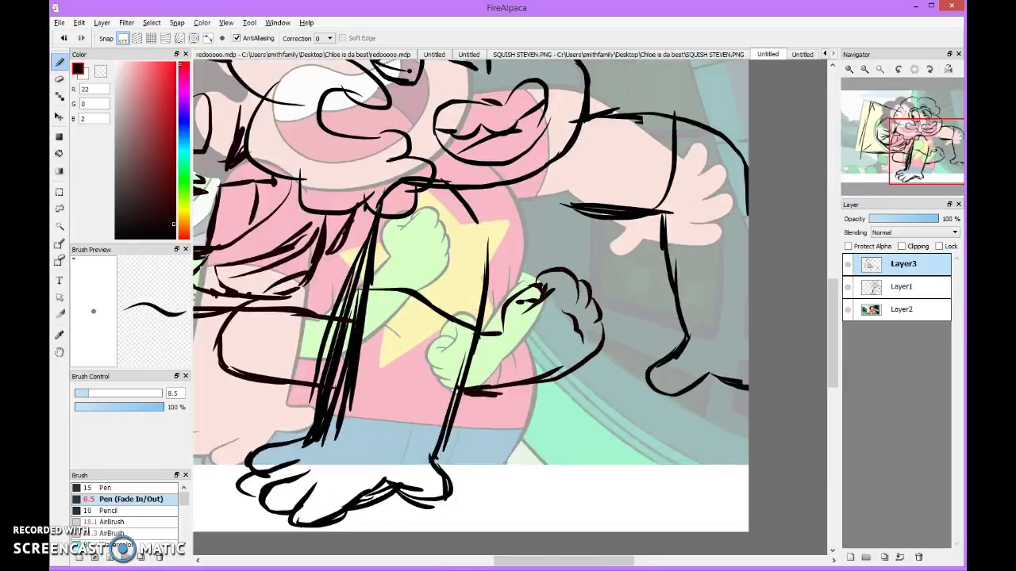
pyautogui.scroll(-2, 462, 373)
pyautogui.scroll(4, 523, 321)
pyautogui.scroll(-3, 524, 321)
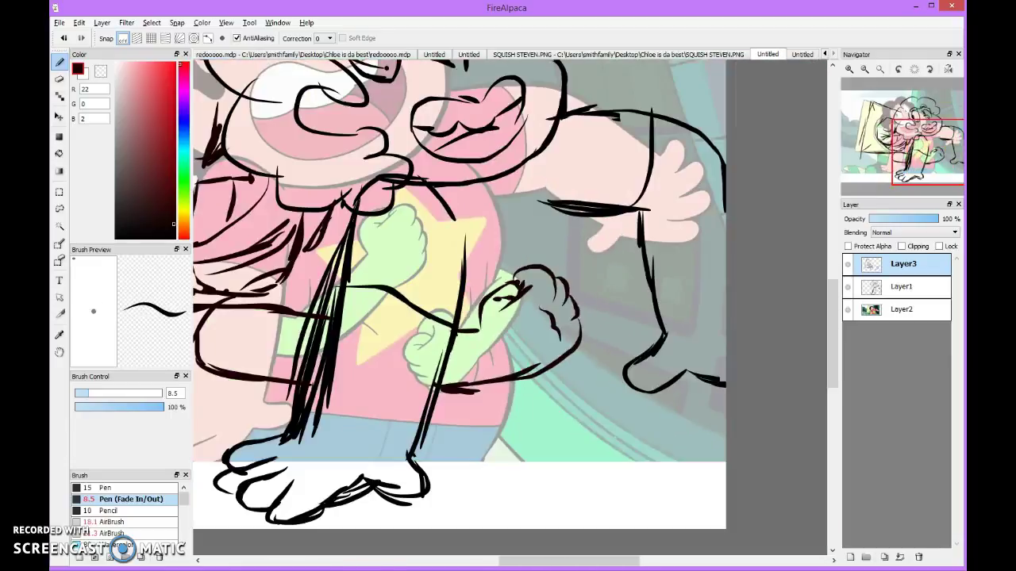
pyautogui.scroll(1, 524, 322)
pyautogui.scroll(-4, 523, 321)
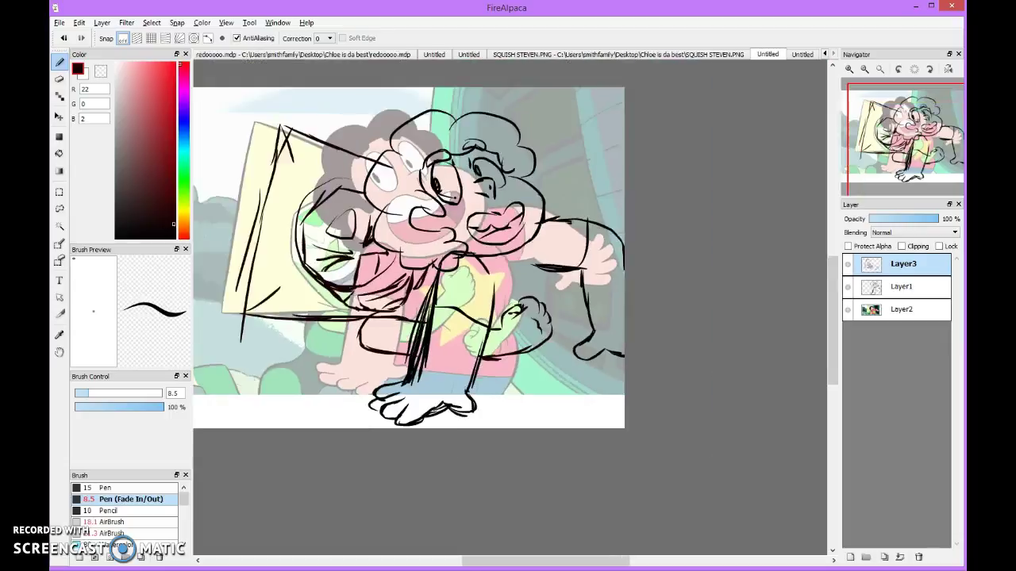
# Step: Sketch the green character's body line from the rounded upper arm down beside the boy's planted hand, redoing strokes as needed
pyautogui.scroll(2, 334, 373)
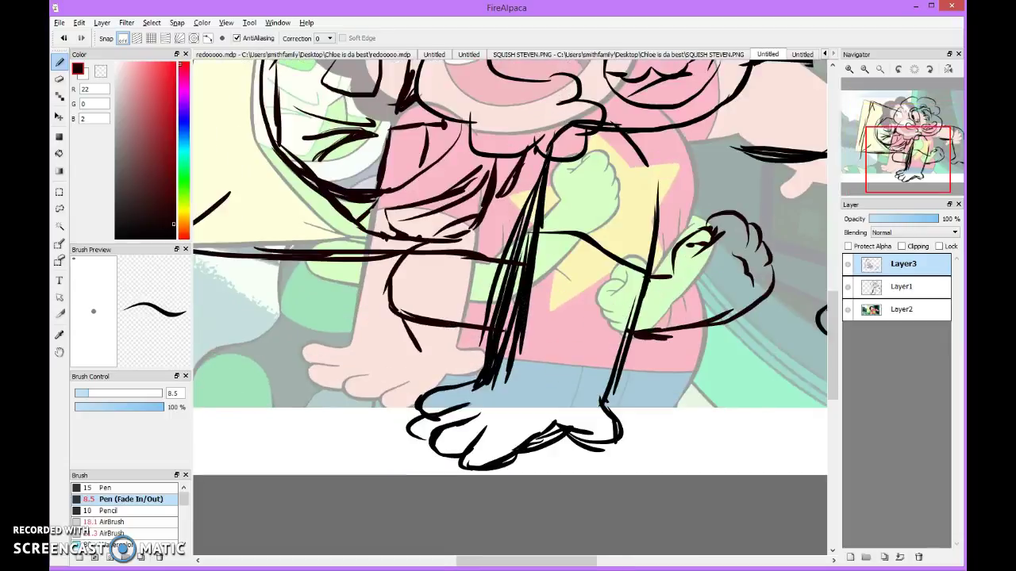
pyautogui.scroll(-2, 409, 333)
pyautogui.scroll(1, 409, 333)
pyautogui.moveTo(461, 332)
pyautogui.mouseDown()
pyautogui.moveTo(434, 385)
pyautogui.moveTo(397, 406)
pyautogui.mouseUp()
pyautogui.hotkey('ctrl', 'z')
pyautogui.moveTo(433, 370); pyautogui.dragTo(395, 405)
pyautogui.hotkey('ctrl', 'z')
pyautogui.scroll(-1, 400, 401)
pyautogui.scroll(3, 395, 387)
pyautogui.moveTo(306, 353); pyautogui.dragTo(341, 441)
pyautogui.hotkey('ctrl', 'z')
# Step: Sketch a rounded boot shape at the canvas's lower edge, with a curved line falling from its top to the canvas edge
pyautogui.scroll(-3, 341, 413)
pyautogui.scroll(4, 317, 386)
pyautogui.moveTo(512, 367)
pyautogui.mouseDown()
pyautogui.moveTo(453, 303)
pyautogui.moveTo(266, 372)
pyautogui.moveTo(254, 397)
pyautogui.mouseUp()
pyautogui.moveTo(325, 346)
pyautogui.mouseDown()
pyautogui.moveTo(255, 408)
pyautogui.moveTo(308, 426)
pyautogui.moveTo(454, 385)
pyautogui.moveTo(296, 413)
pyautogui.mouseUp()
pyautogui.scroll(-3, 318, 397)
pyautogui.scroll(3, 394, 377)
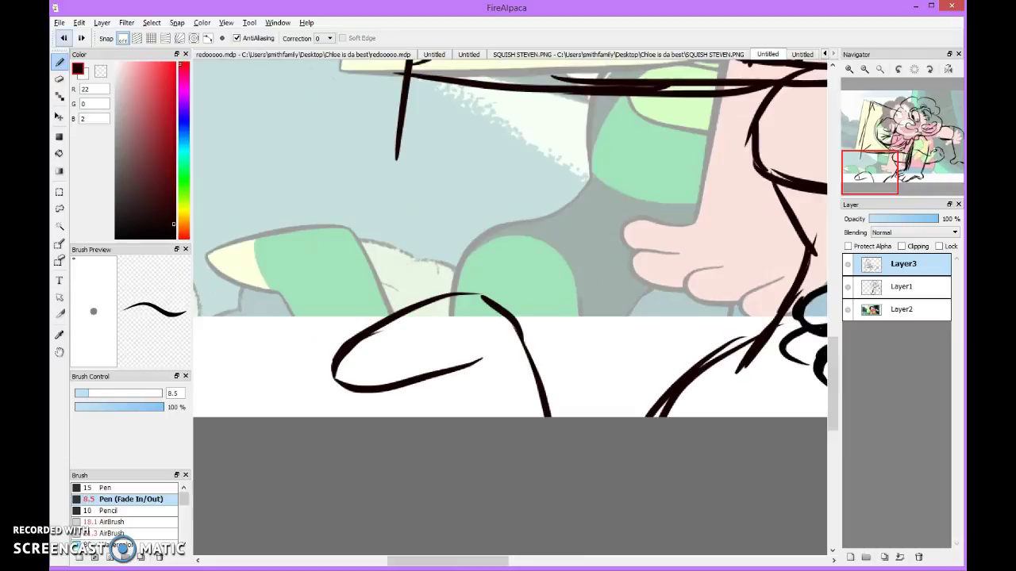
# Step: Undo the boot's lower edge and redraw it as a longer, flatter curve
pyautogui.click(63, 37)
pyautogui.moveTo(333, 363); pyautogui.dragTo(468, 407)
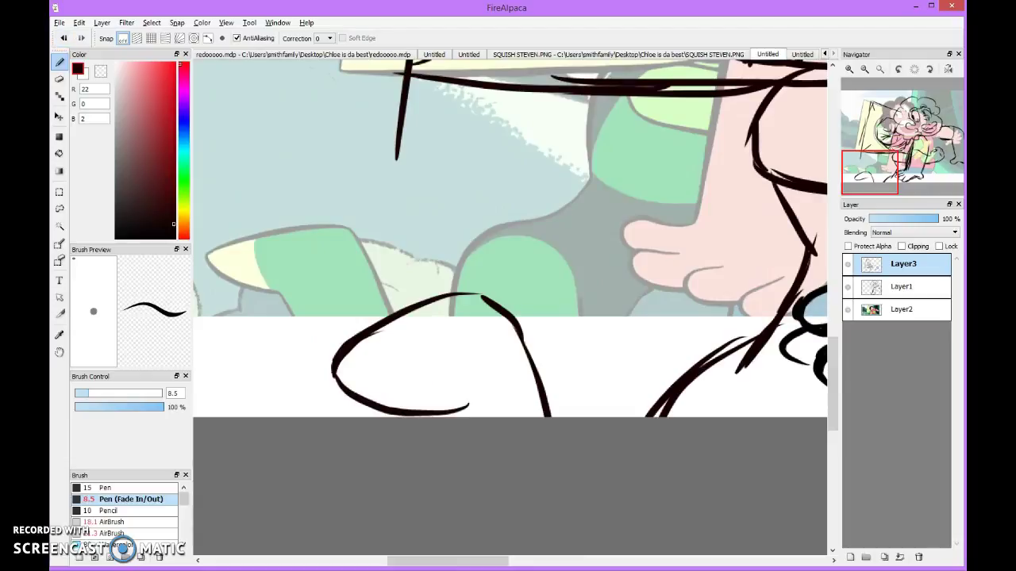
pyautogui.scroll(2, 380, 348)
pyautogui.click(63, 37)
pyautogui.moveTo(286, 401)
pyautogui.mouseDown()
pyautogui.moveTo(316, 433)
pyautogui.moveTo(574, 439)
pyautogui.mouseUp()
# Step: Draw a vertical line through the middle of the boot, extending below its lower edge to the canvas edge
pyautogui.moveTo(470, 444); pyautogui.dragTo(463, 486)
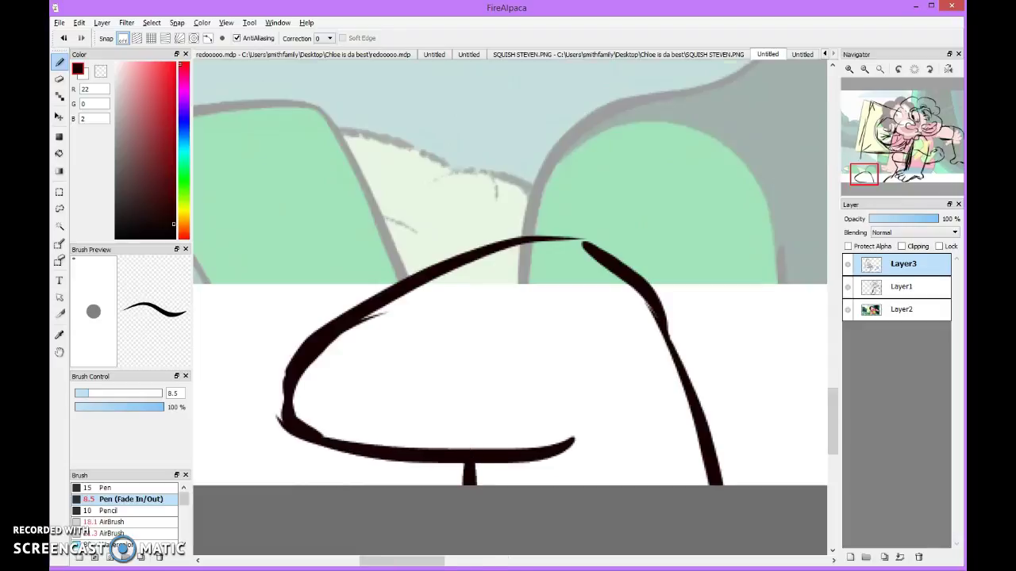
pyautogui.scroll(-2, 507, 318)
pyautogui.scroll(1, 508, 317)
pyautogui.moveTo(462, 333); pyautogui.dragTo(488, 431)
pyautogui.scroll(-5, 508, 318)
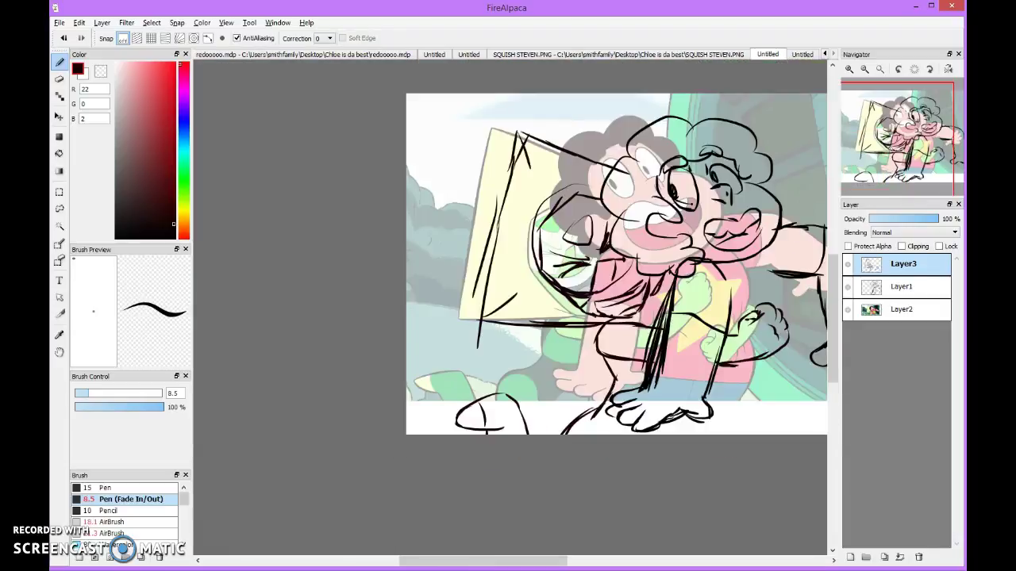
# Step: Look over the whole sketch and make Layer1 the active layer
pyautogui.scroll(1, 508, 318)
pyautogui.scroll(-1, 508, 318)
pyautogui.scroll(2, 508, 317)
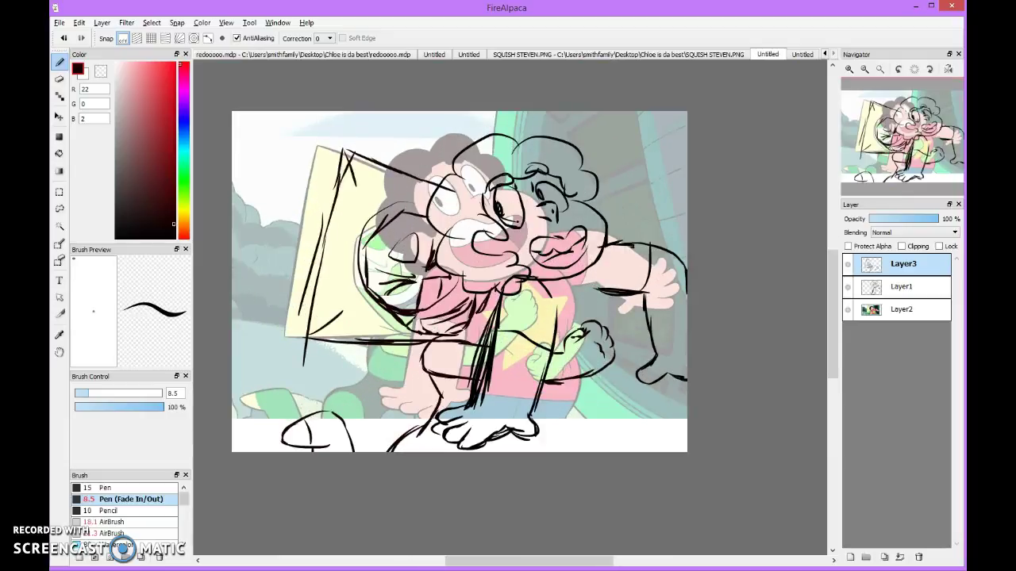
pyautogui.scroll(1, 445, 276)
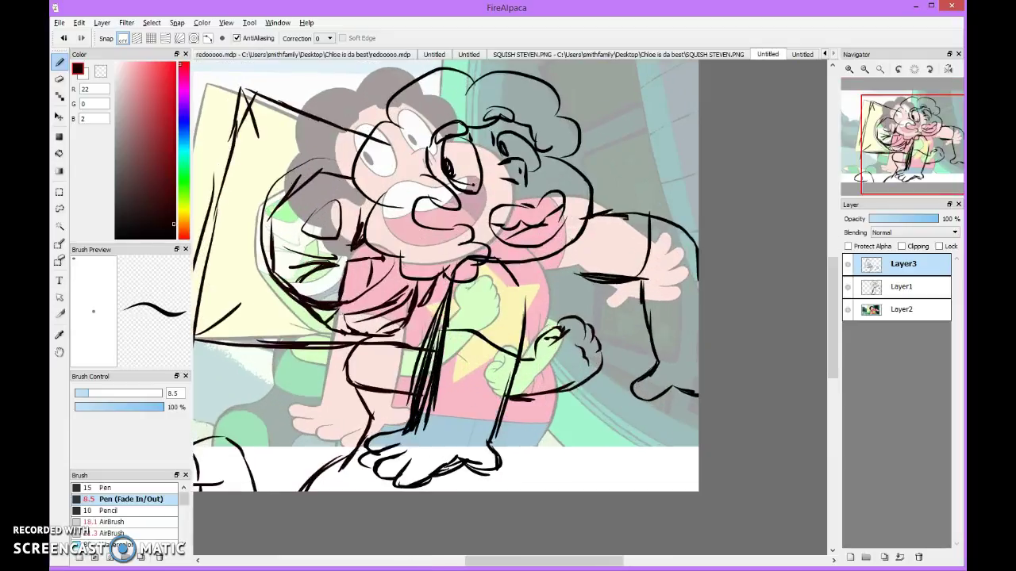
pyautogui.scroll(-1, 444, 275)
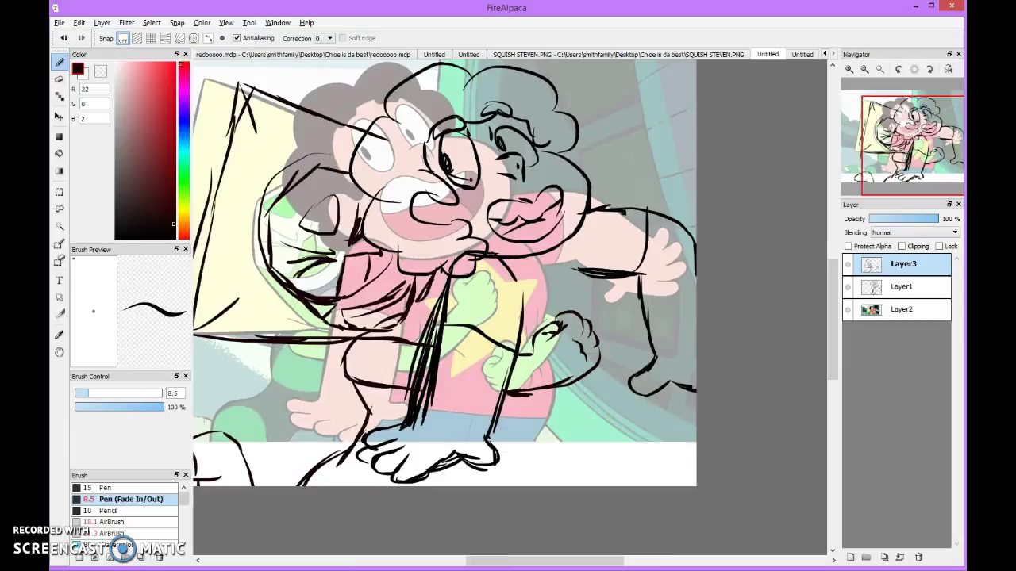
pyautogui.click(902, 286)
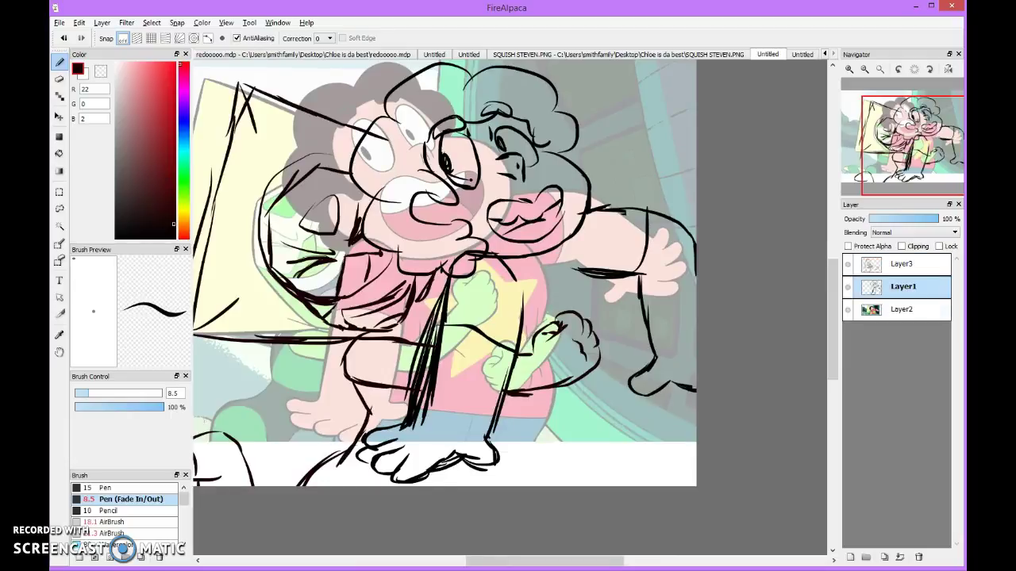
pyautogui.scroll(-2, 444, 272)
pyautogui.scroll(1, 444, 272)
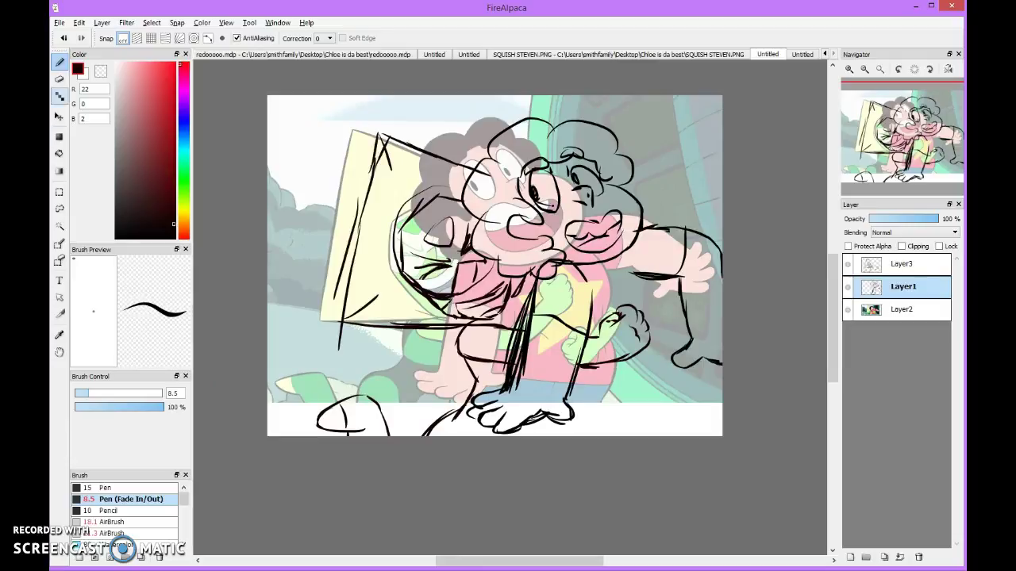
pyautogui.scroll(-2, 495, 266)
pyautogui.scroll(1, 495, 266)
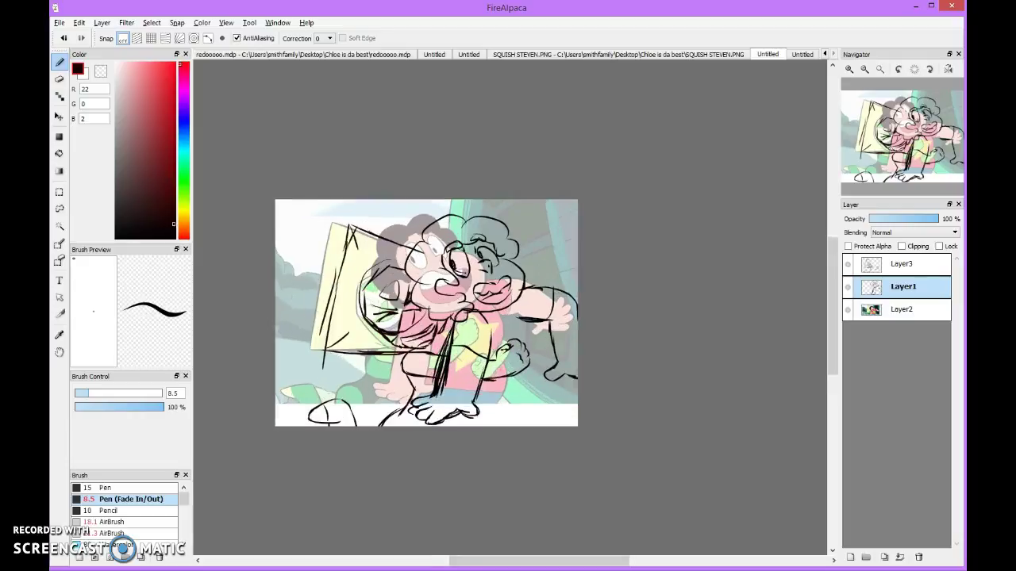
# Step: Make Layer3 active and sketch the elbow and upper outline of a second forearm between the boy's outstretched sleeve and the fist
pyautogui.scroll(4, 495, 266)
pyautogui.moveTo(476, 252)
pyautogui.mouseDown()
pyautogui.moveTo(525, 286)
pyautogui.moveTo(584, 355)
pyautogui.mouseUp()
pyautogui.scroll(-3, 556, 317)
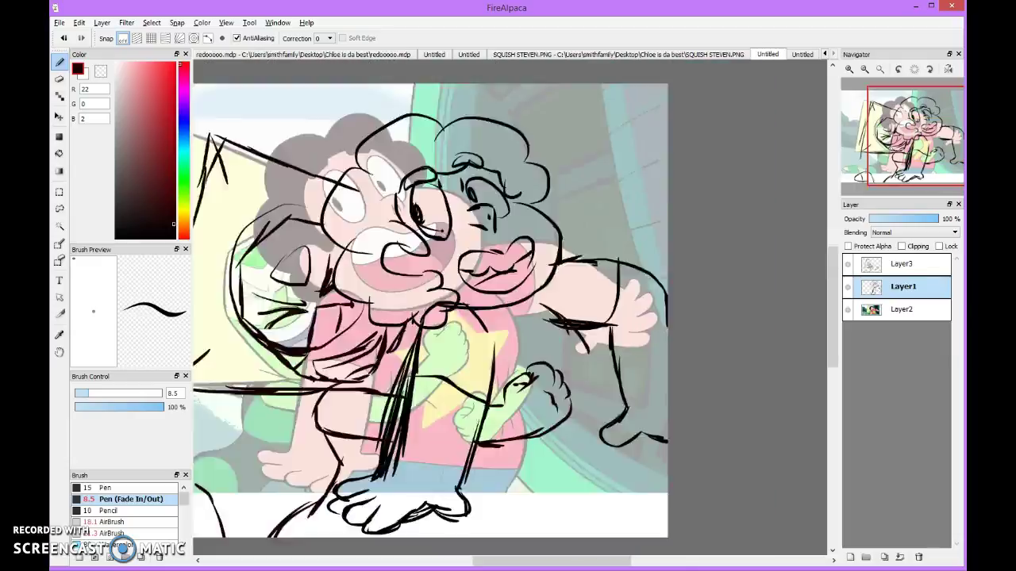
pyautogui.scroll(-1, 430, 310)
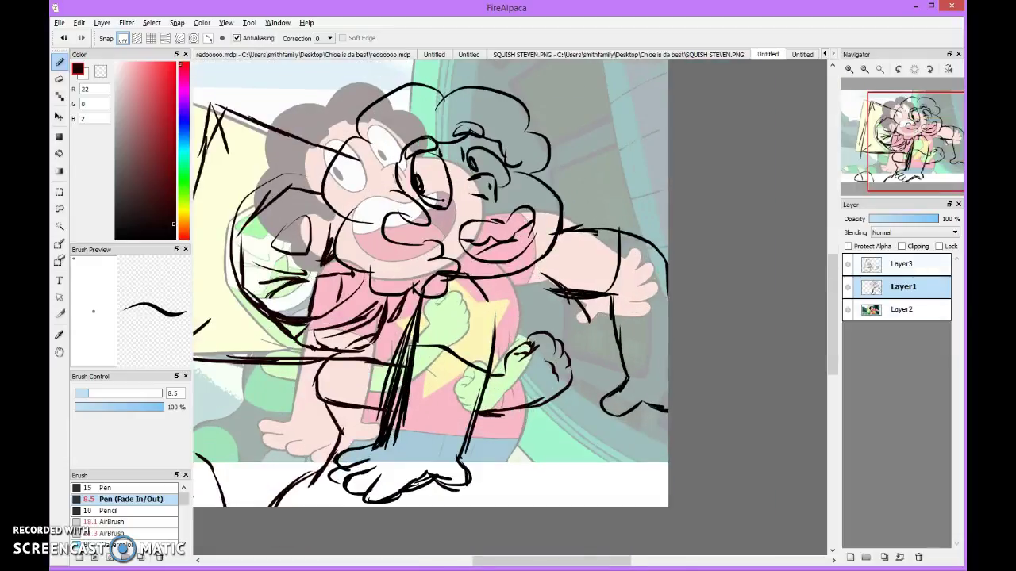
pyautogui.click(902, 263)
pyautogui.scroll(3, 555, 318)
pyautogui.moveTo(563, 278)
pyautogui.mouseDown()
pyautogui.moveTo(629, 303)
pyautogui.moveTo(547, 325)
pyautogui.moveTo(528, 373)
pyautogui.mouseUp()
pyautogui.scroll(-4, 476, 309)
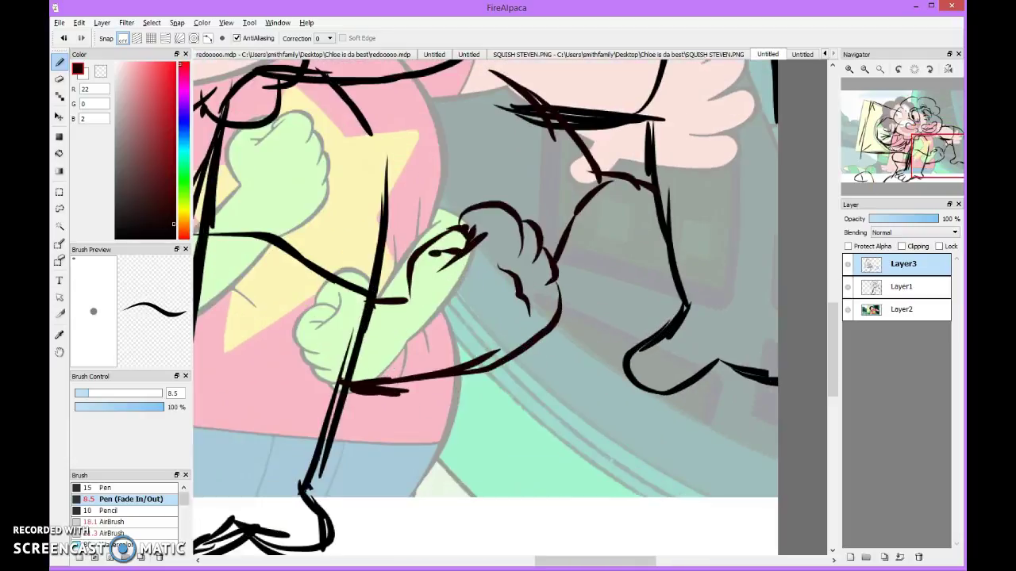
# Step: Draw the second forearm's long lower outline, redoing the stroke once, and end it in a rounded hand edge below the fist
pyautogui.moveTo(655, 219)
pyautogui.mouseDown()
pyautogui.moveTo(600, 334)
pyautogui.moveTo(635, 294)
pyautogui.moveTo(568, 389)
pyautogui.mouseUp()
pyautogui.hotkey('ctrl', 'z')
pyautogui.moveTo(598, 351)
pyautogui.mouseDown()
pyautogui.moveTo(527, 438)
pyautogui.moveTo(500, 438)
pyautogui.moveTo(468, 401)
pyautogui.mouseUp()
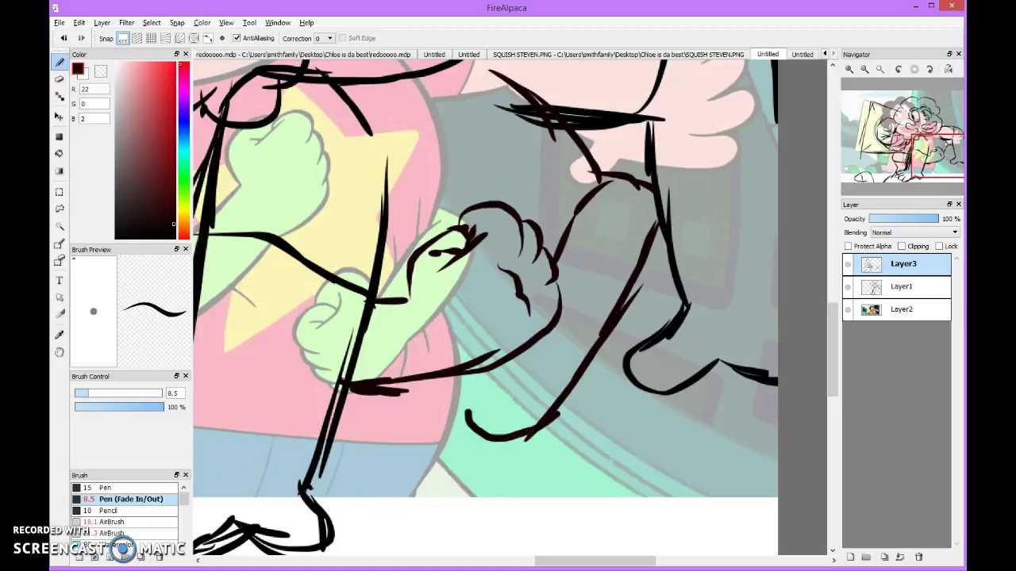
# Step: Rotate the canvas view to 90 degrees and draw short finger strokes along the hand's rounded edge
pyautogui.click(898, 69)
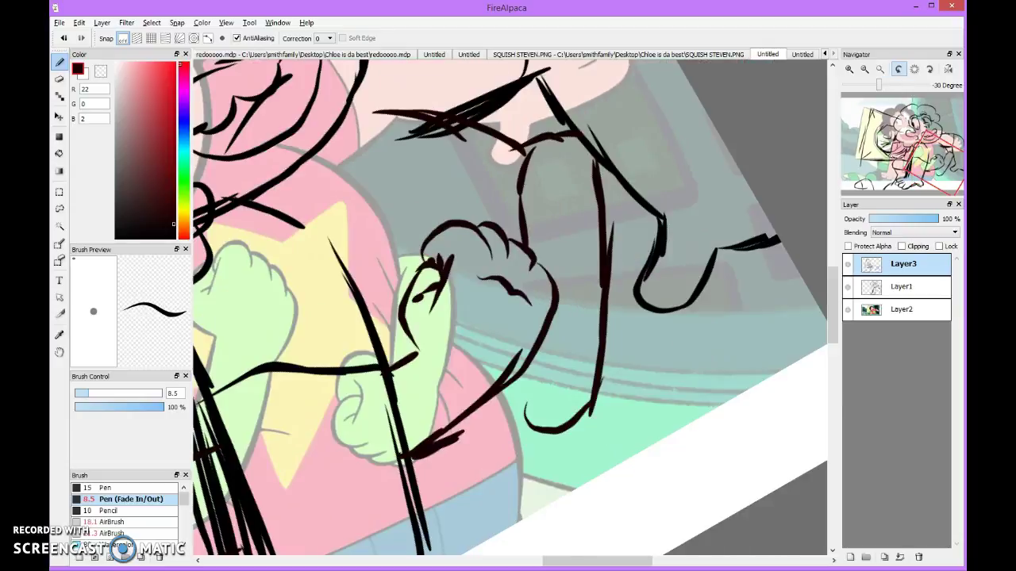
pyautogui.click(930, 69)
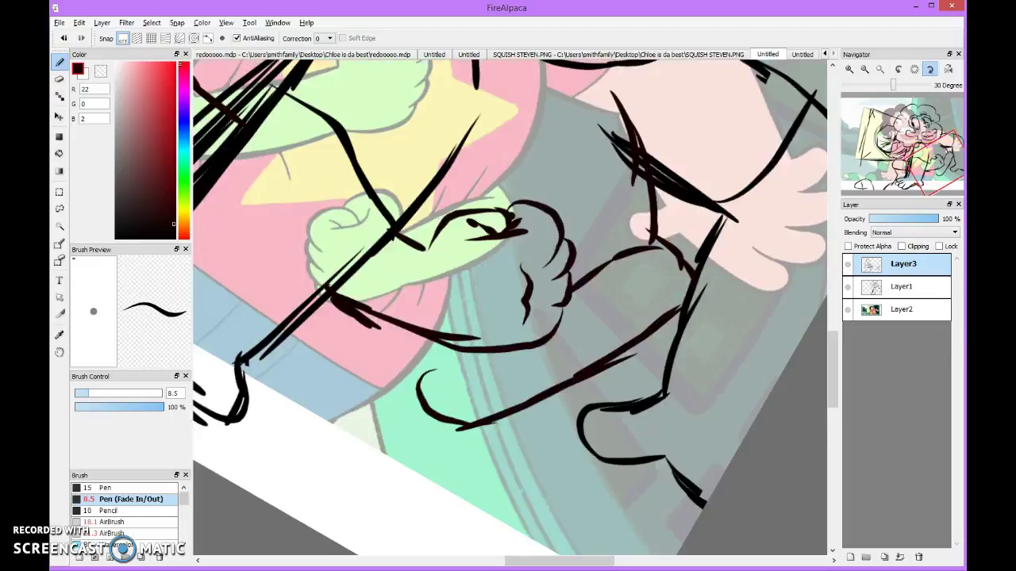
pyautogui.click(930, 69)
pyautogui.hotkey('ctrl', '+')
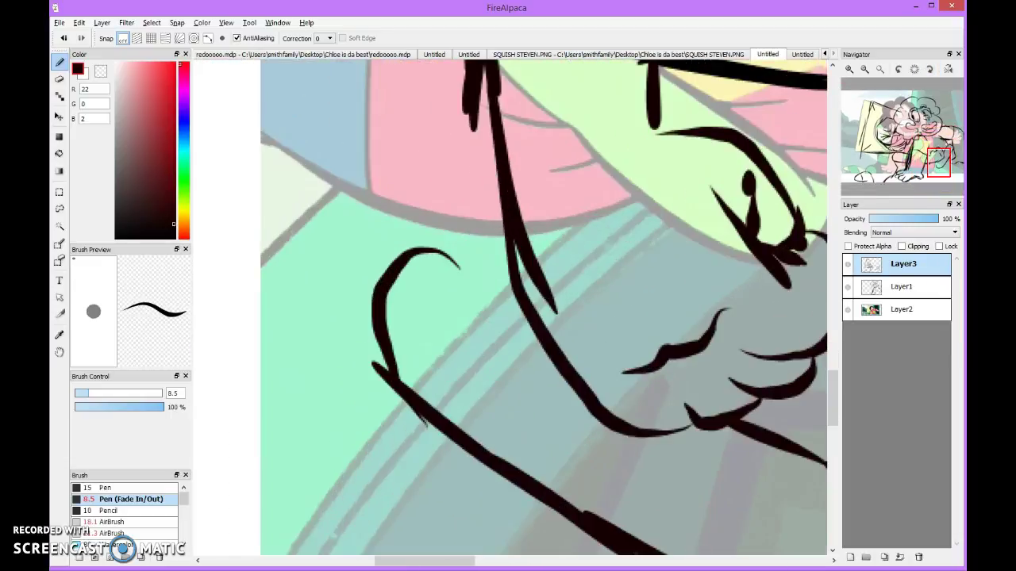
pyautogui.moveTo(413, 325)
pyautogui.mouseDown()
pyautogui.moveTo(404, 278)
pyautogui.moveTo(445, 252)
pyautogui.mouseUp()
pyautogui.hotkey('ctrl', '-')
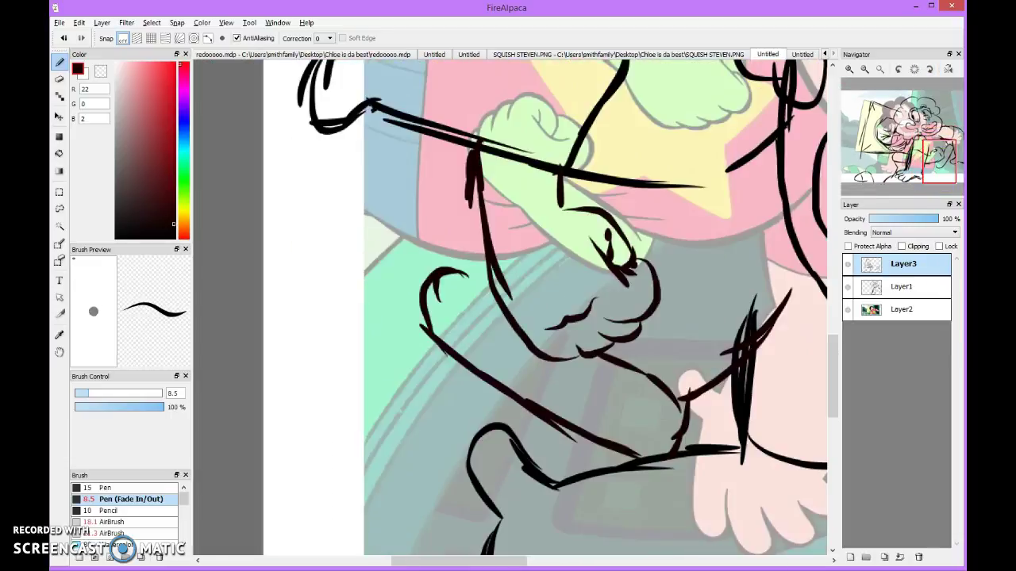
pyautogui.hotkey('ctrl', '+')
pyautogui.moveTo(440, 344)
pyautogui.mouseDown()
pyautogui.moveTo(450, 272)
pyautogui.moveTo(494, 263)
pyautogui.mouseUp()
pyautogui.hotkey('ctrl', '-')
pyautogui.hotkey('ctrl', '+')
pyautogui.hotkey('ctrl', '-')
pyautogui.hotkey('ctrl', '+')
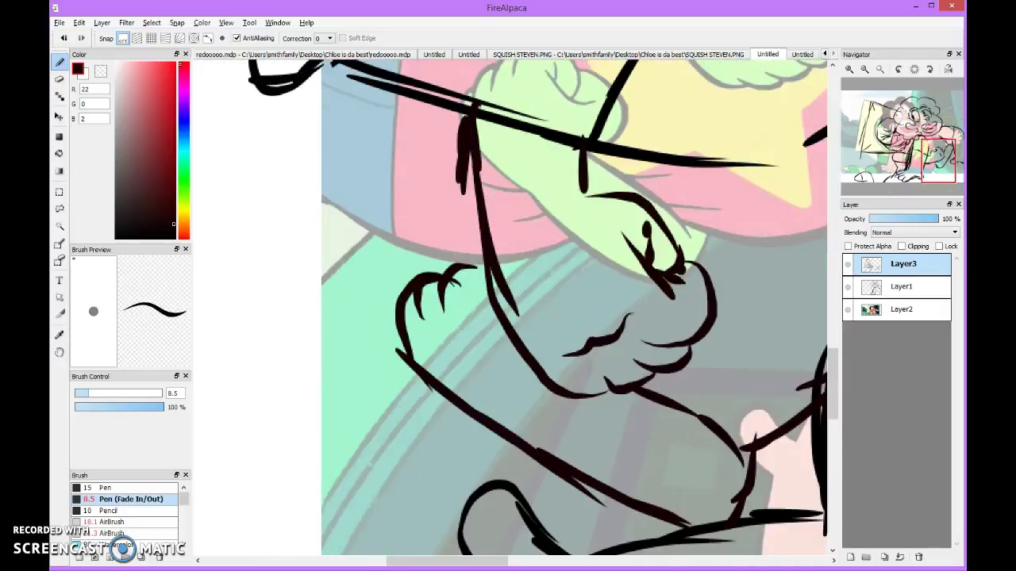
# Step: Undo the finger strokes and rounded hand edge, and redraw the hand as a row of larger, separate curled fingers
pyautogui.hotkey('ctrl', 'z')
pyautogui.hotkey('ctrl', 'z')
pyautogui.hotkey('ctrl', 'z')
pyautogui.moveTo(405, 367)
pyautogui.mouseDown()
pyautogui.moveTo(372, 348)
pyautogui.moveTo(387, 295)
pyautogui.mouseUp()
pyautogui.moveTo(408, 369)
pyautogui.mouseDown()
pyautogui.moveTo(363, 316)
pyautogui.moveTo(359, 288)
pyautogui.moveTo(397, 275)
pyautogui.mouseUp()
pyautogui.moveTo(401, 322)
pyautogui.mouseDown()
pyautogui.moveTo(399, 270)
pyautogui.moveTo(426, 258)
pyautogui.moveTo(427, 277)
pyautogui.moveTo(435, 256)
pyautogui.moveTo(459, 250)
pyautogui.mouseUp()
pyautogui.hotkey('ctrl', 'z')
pyautogui.hotkey('ctrl', 'z')
pyautogui.scroll(-2, 571, 310)
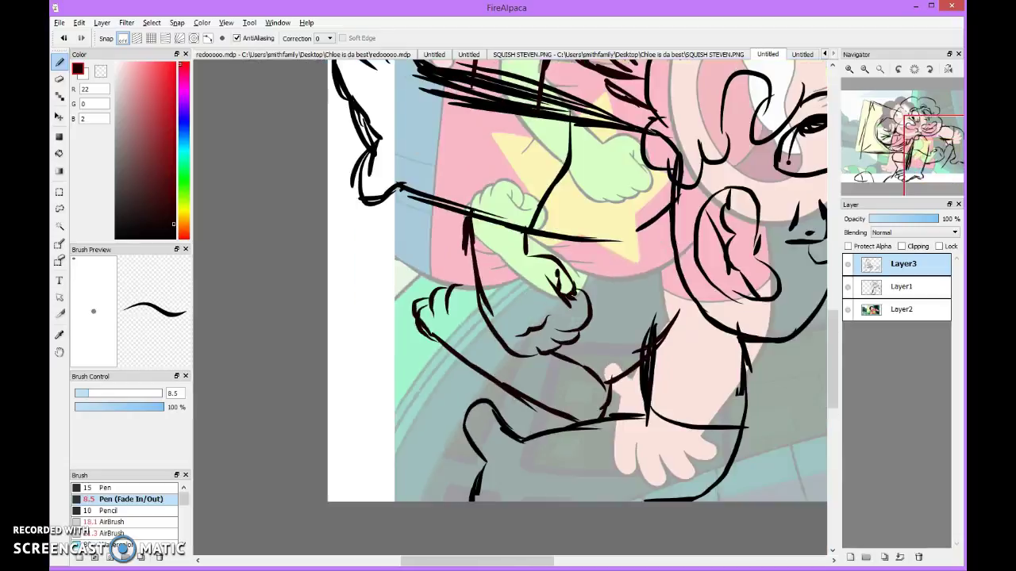
pyautogui.scroll(3, 508, 309)
pyautogui.moveTo(424, 353)
pyautogui.mouseDown()
pyautogui.moveTo(462, 237)
pyautogui.moveTo(490, 230)
pyautogui.mouseUp()
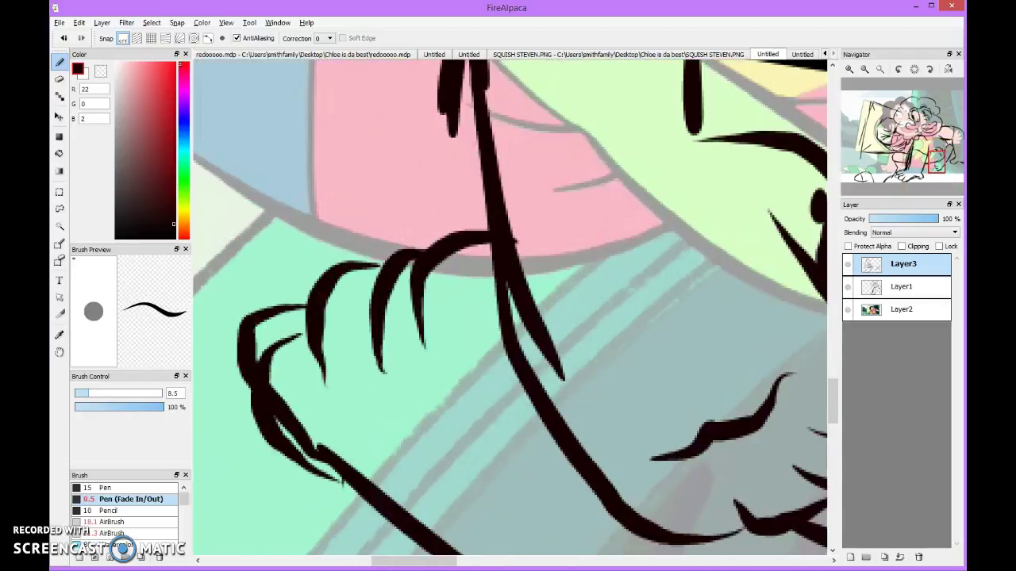
# Step: Add short, thick strokes where the new hand meets the upper forearm line, and reset the canvas rotation to upright
pyautogui.scroll(-2, 507, 309)
pyautogui.scroll(2, 508, 309)
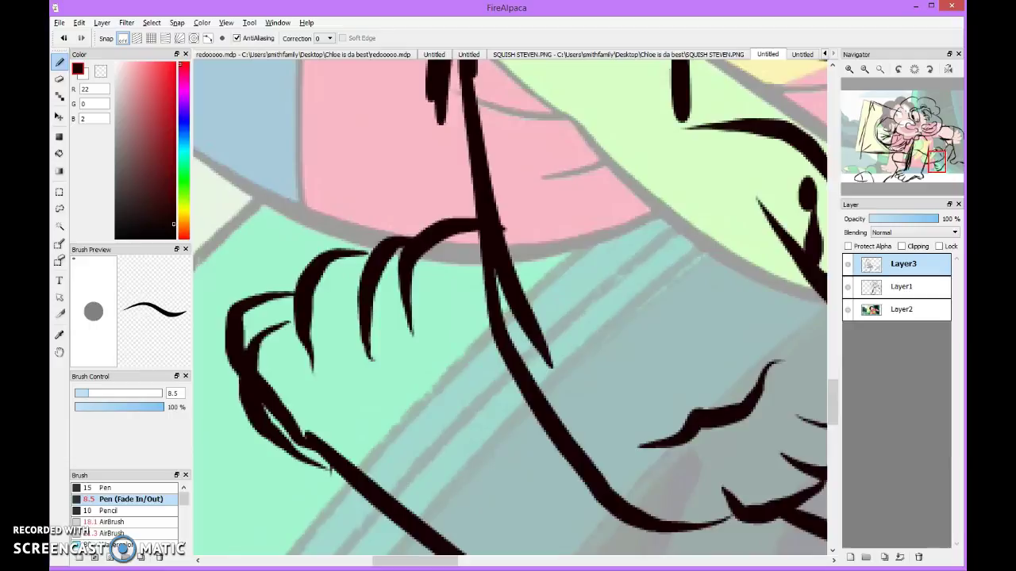
pyautogui.moveTo(458, 280); pyautogui.dragTo(470, 392)
pyautogui.moveTo(475, 316)
pyautogui.mouseDown()
pyautogui.moveTo(503, 294)
pyautogui.moveTo(492, 337)
pyautogui.mouseUp()
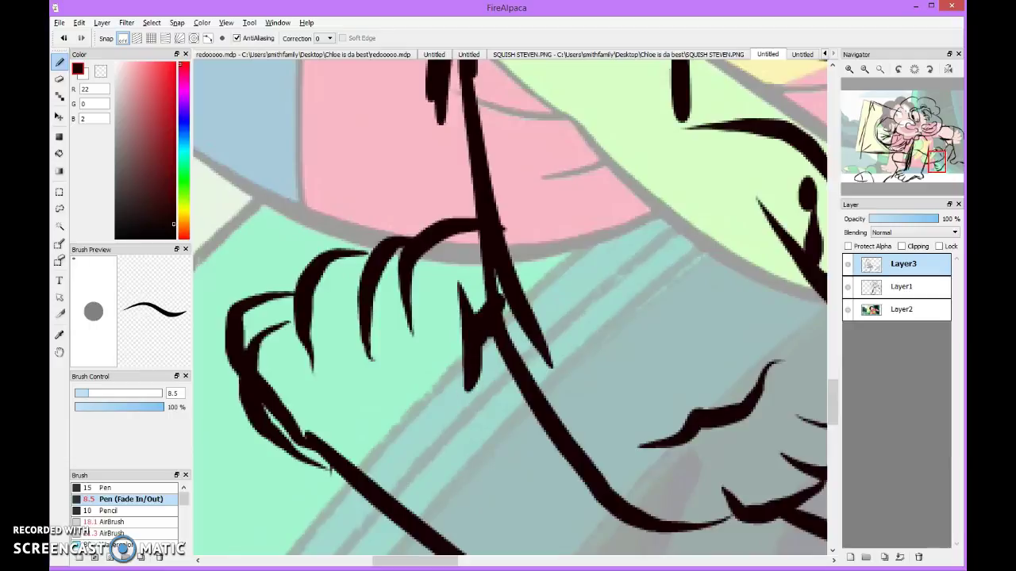
pyautogui.scroll(-3, 508, 309)
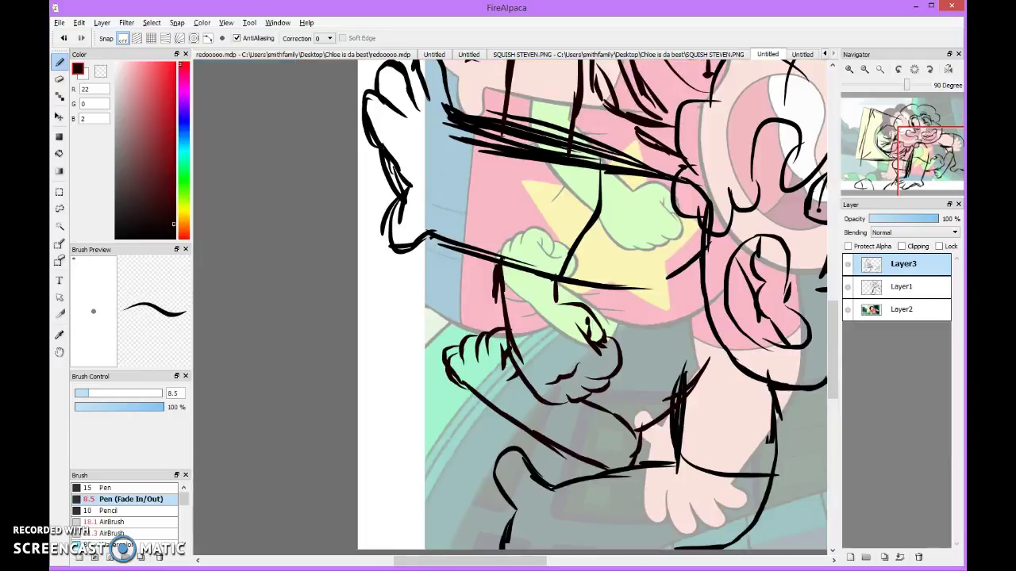
pyautogui.click(914, 69)
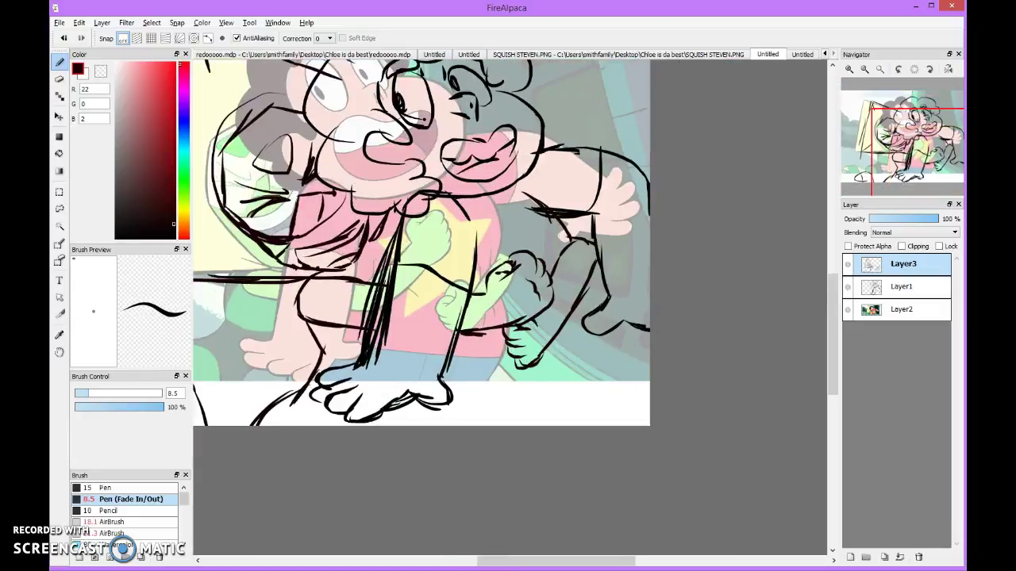
# Step: Try a curved line across the palm beside the curled fingers, and undo it
pyautogui.scroll(5, 546, 300)
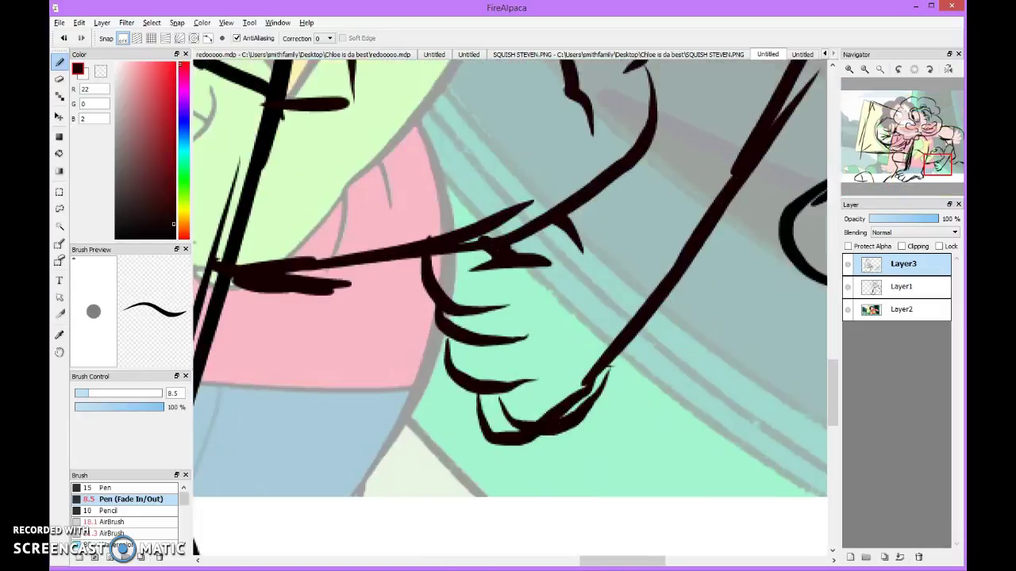
pyautogui.moveTo(539, 289)
pyautogui.mouseDown()
pyautogui.moveTo(552, 311)
pyautogui.moveTo(550, 388)
pyautogui.mouseUp()
pyautogui.hotkey('ctrl', 'z')
pyautogui.scroll(-4, 550, 389)
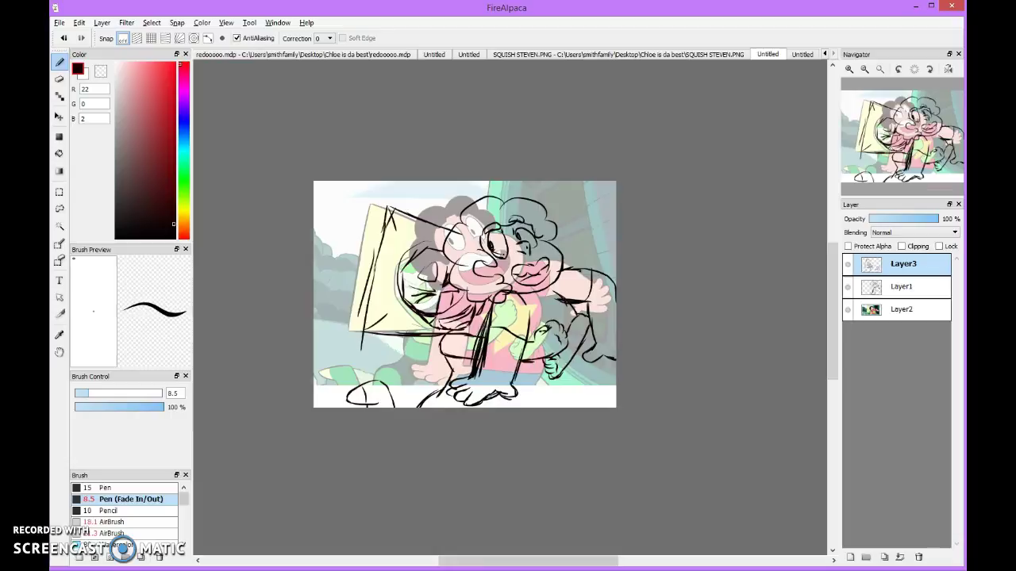
pyautogui.scroll(2, 486, 371)
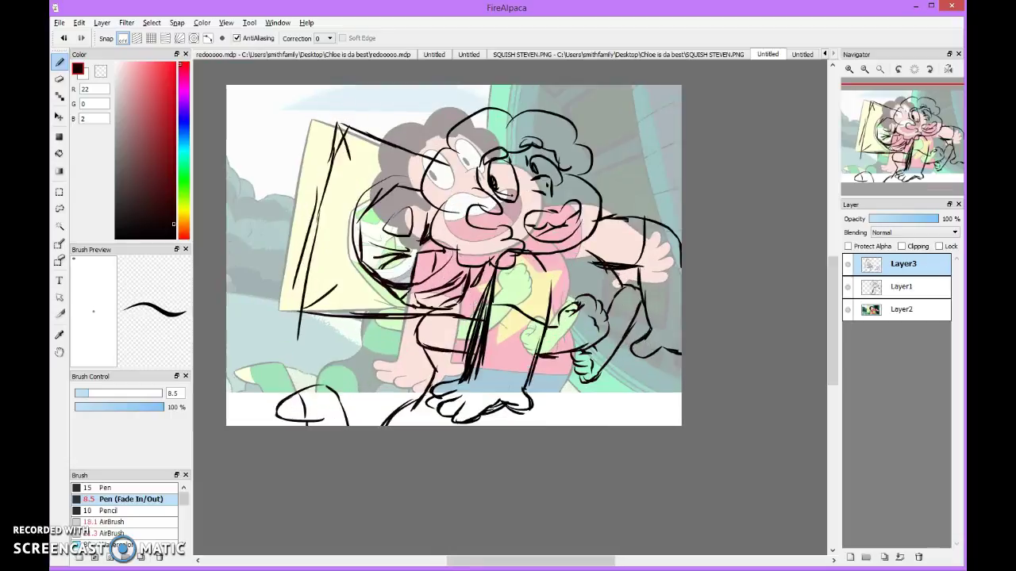
pyautogui.scroll(-1, 433, 445)
pyautogui.scroll(3, 341, 269)
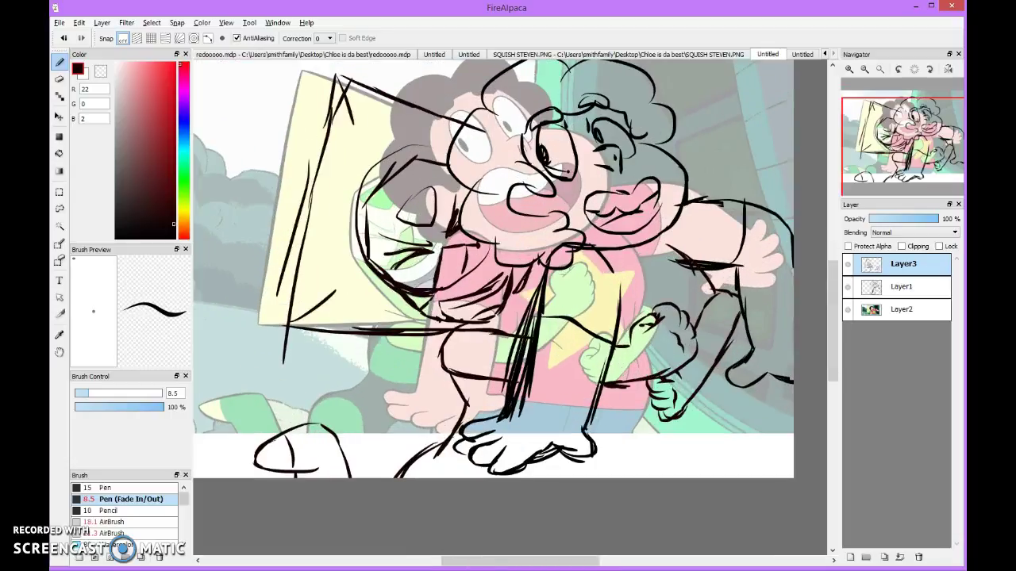